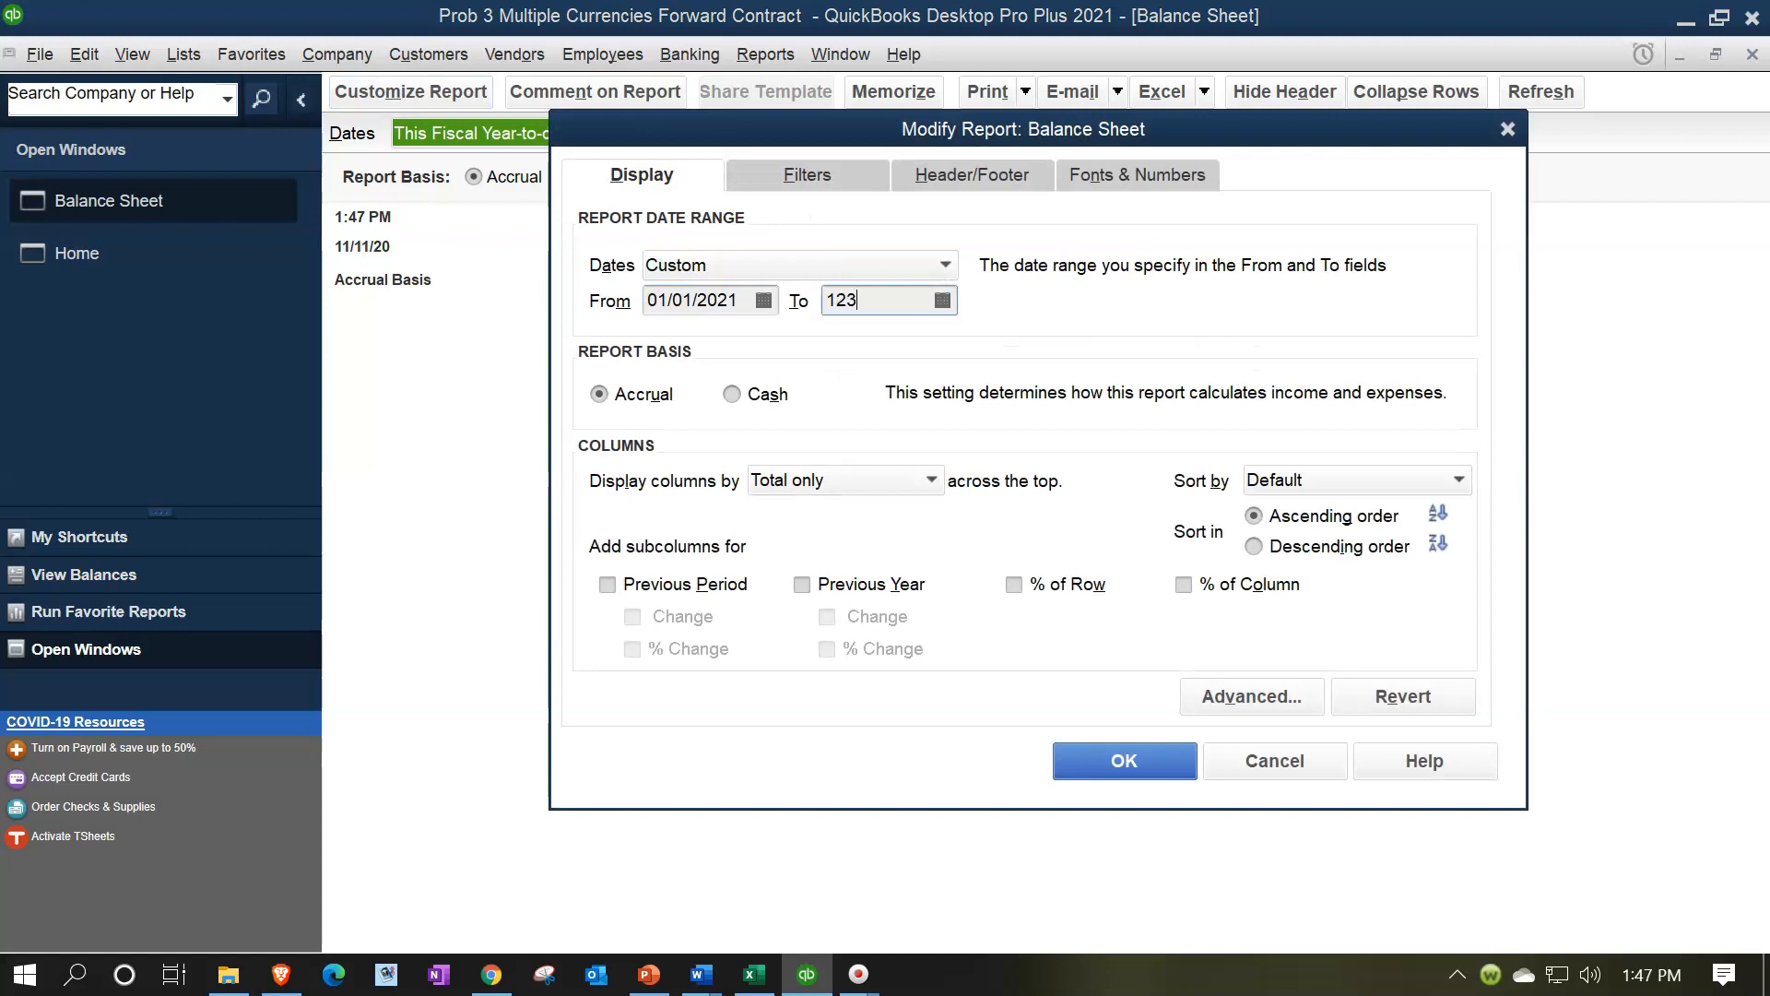
Apply the custom report date range ending 12/31/2021 to the balance sheet and review the exchange broker balances
{"action": "key", "text": "Tab"}
{"action": "left_click", "coordinate": [1111, 767]}
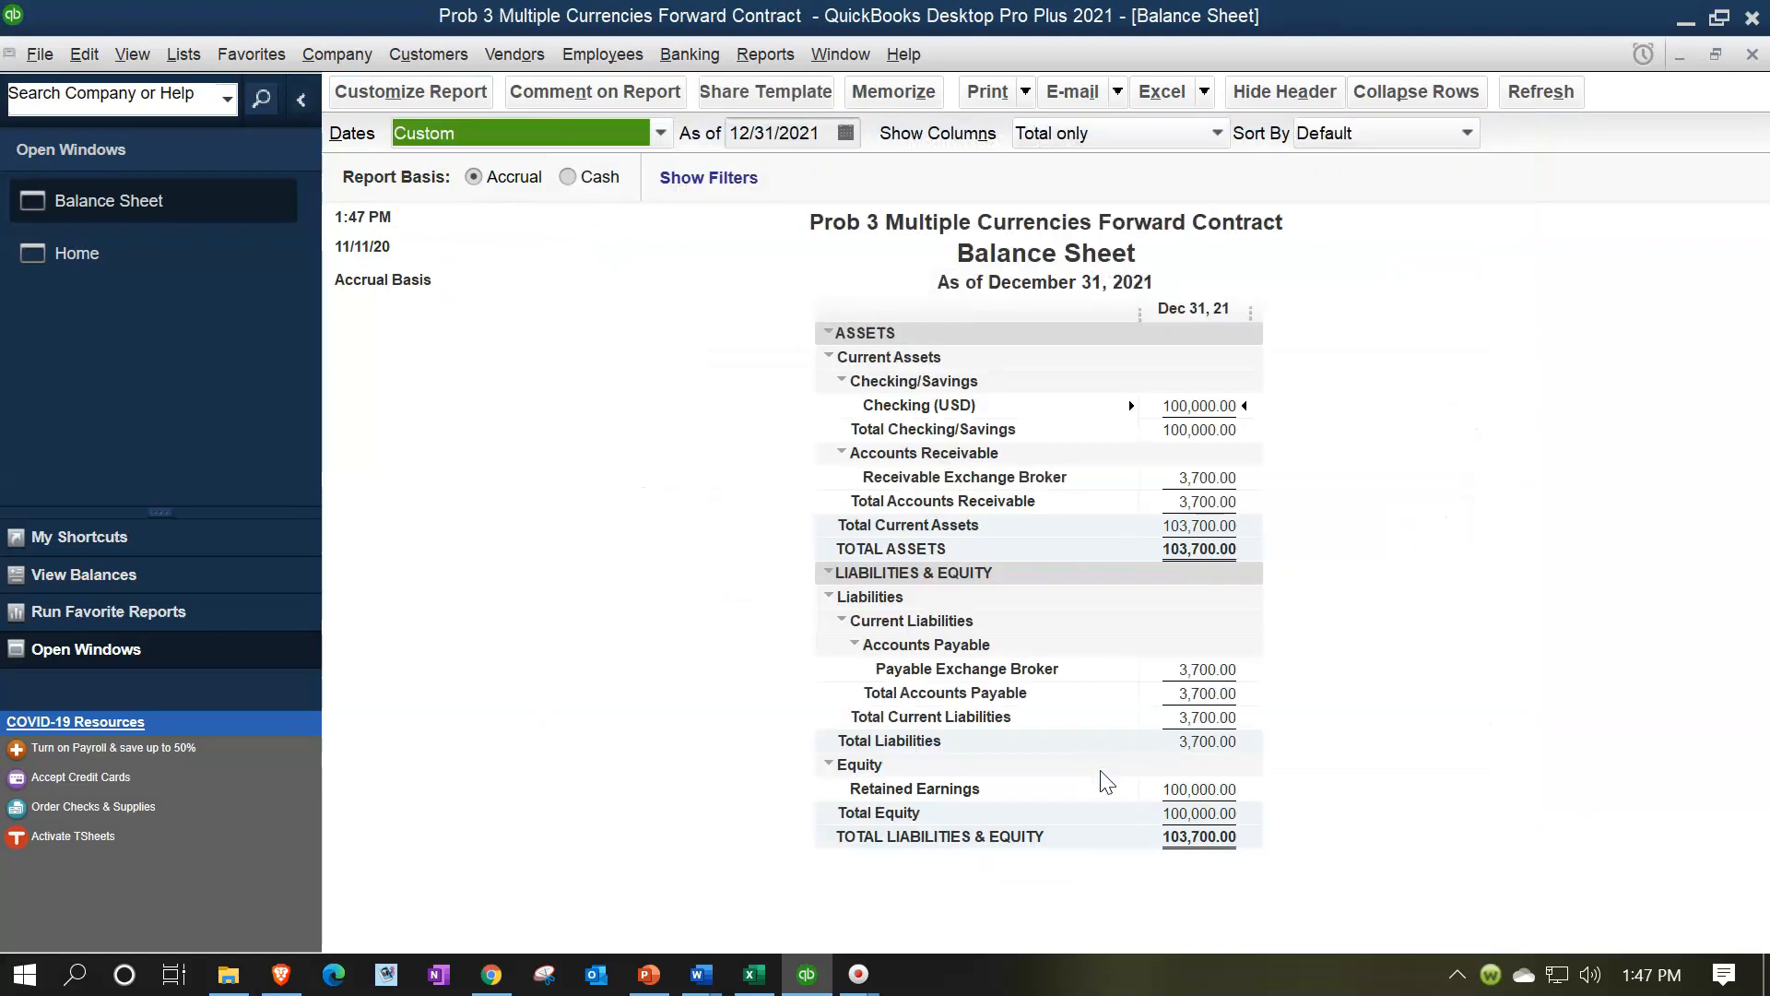
{"action": "left_click", "coordinate": [1234, 472]}
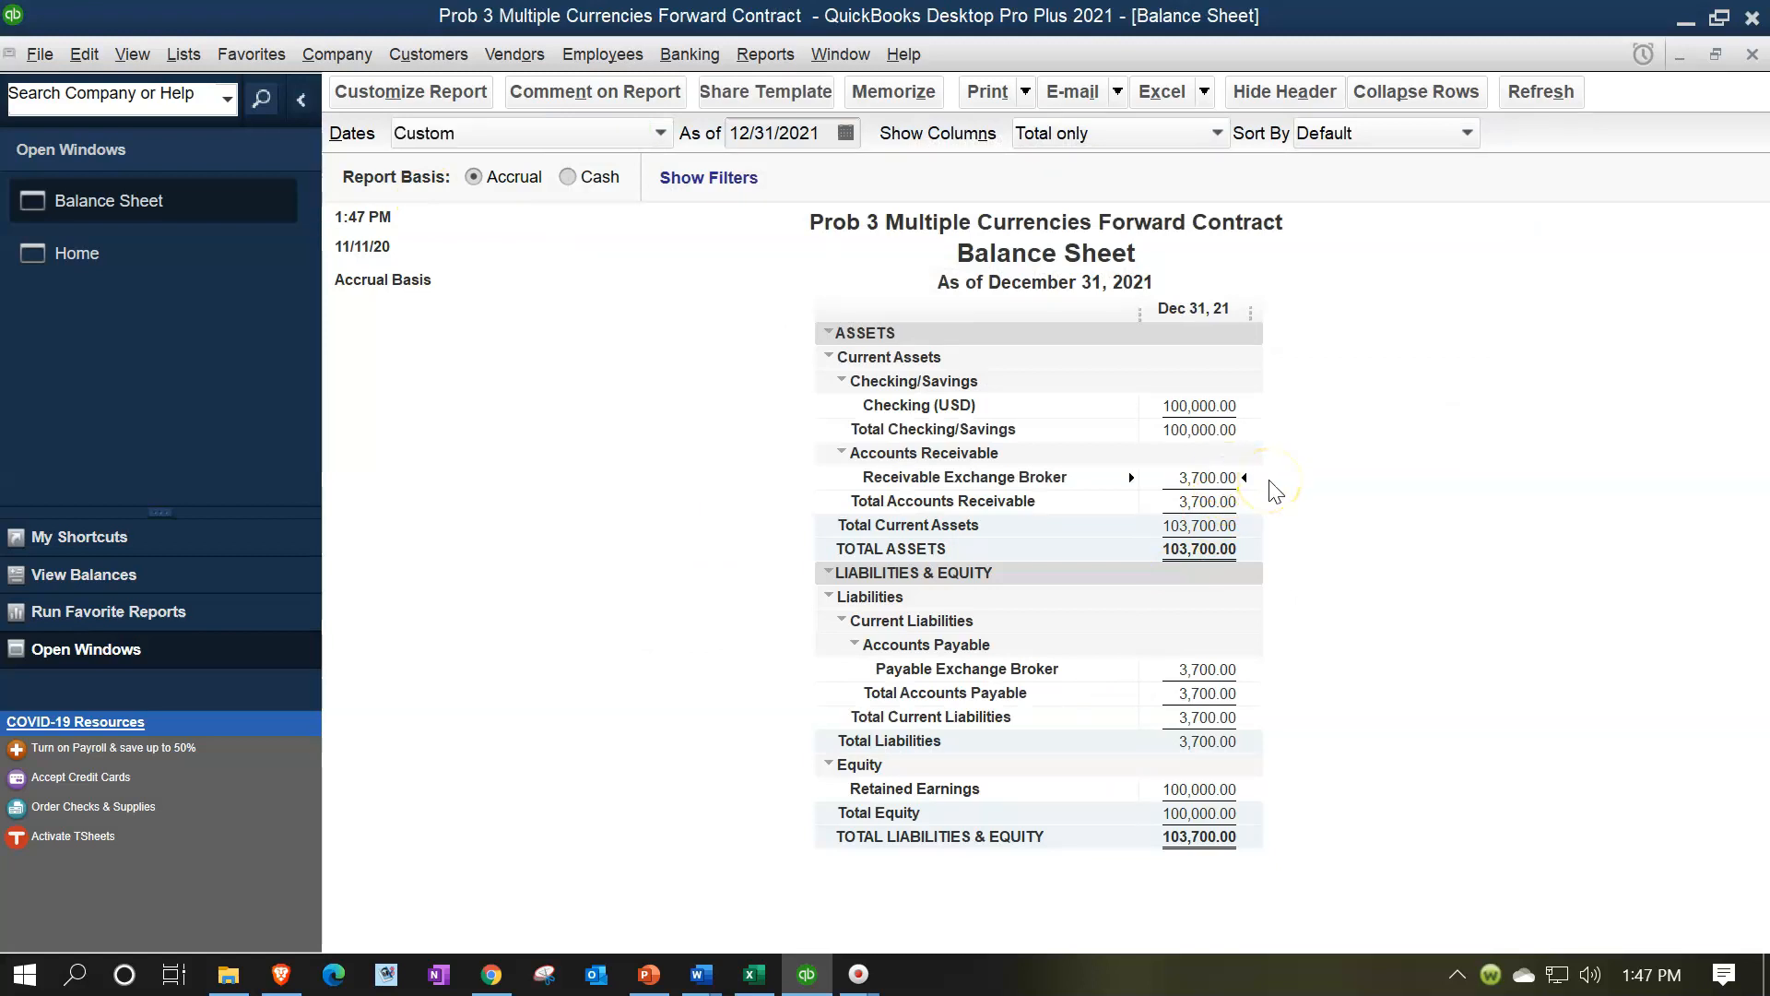
{"action": "left_click", "coordinate": [1222, 669]}
Open the chart of accounts and rename the Payable Exchange Broker account to Payable Exchange Broker (MXN)
{"action": "left_click", "coordinate": [183, 55]}
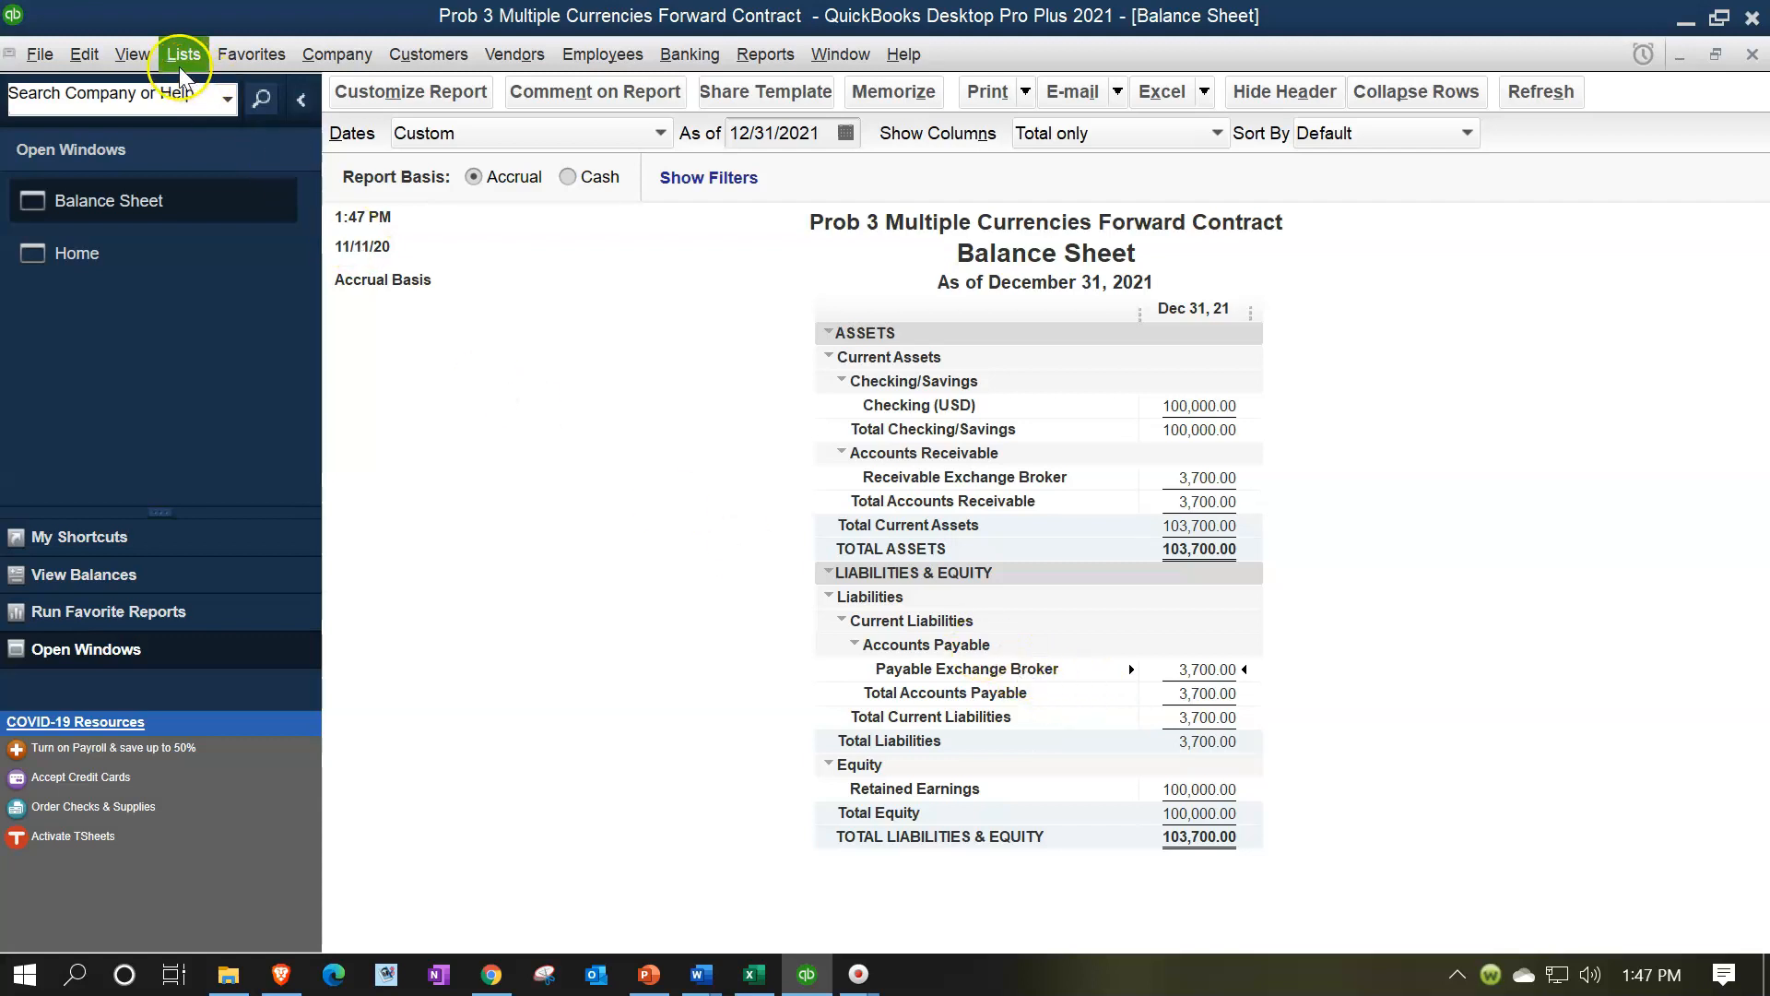
{"action": "left_click", "coordinate": [210, 89]}
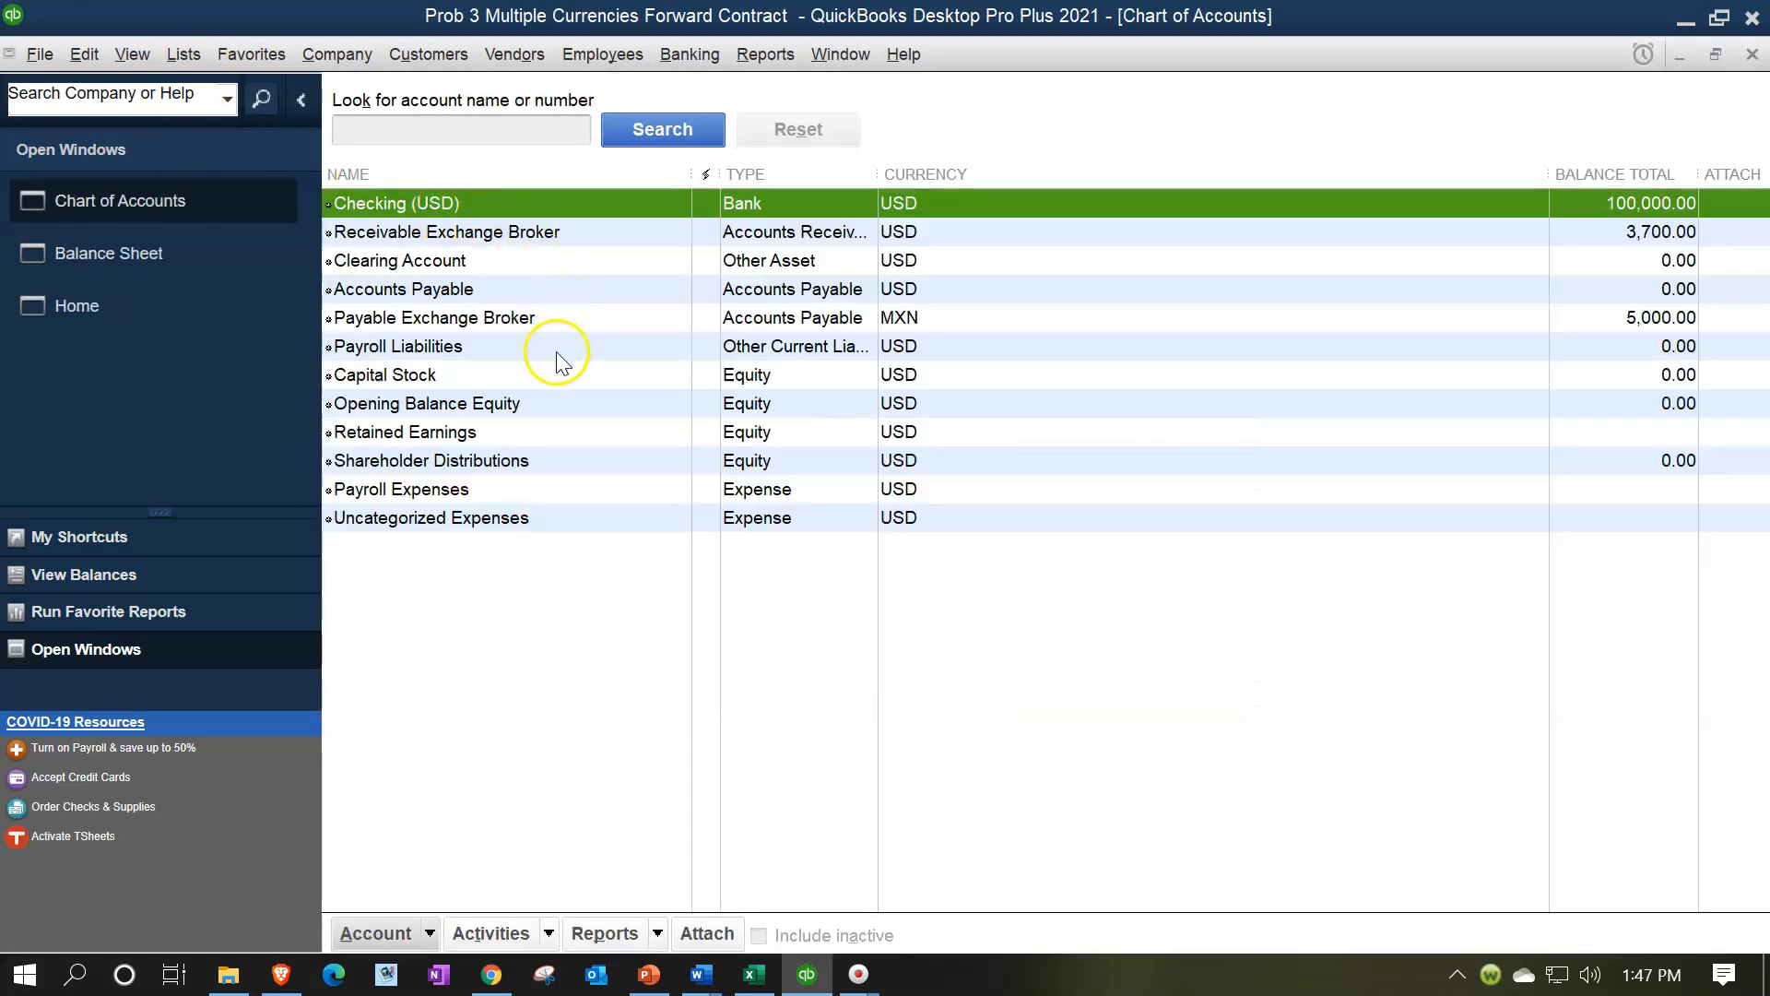
{"action": "left_click", "coordinate": [526, 319]}
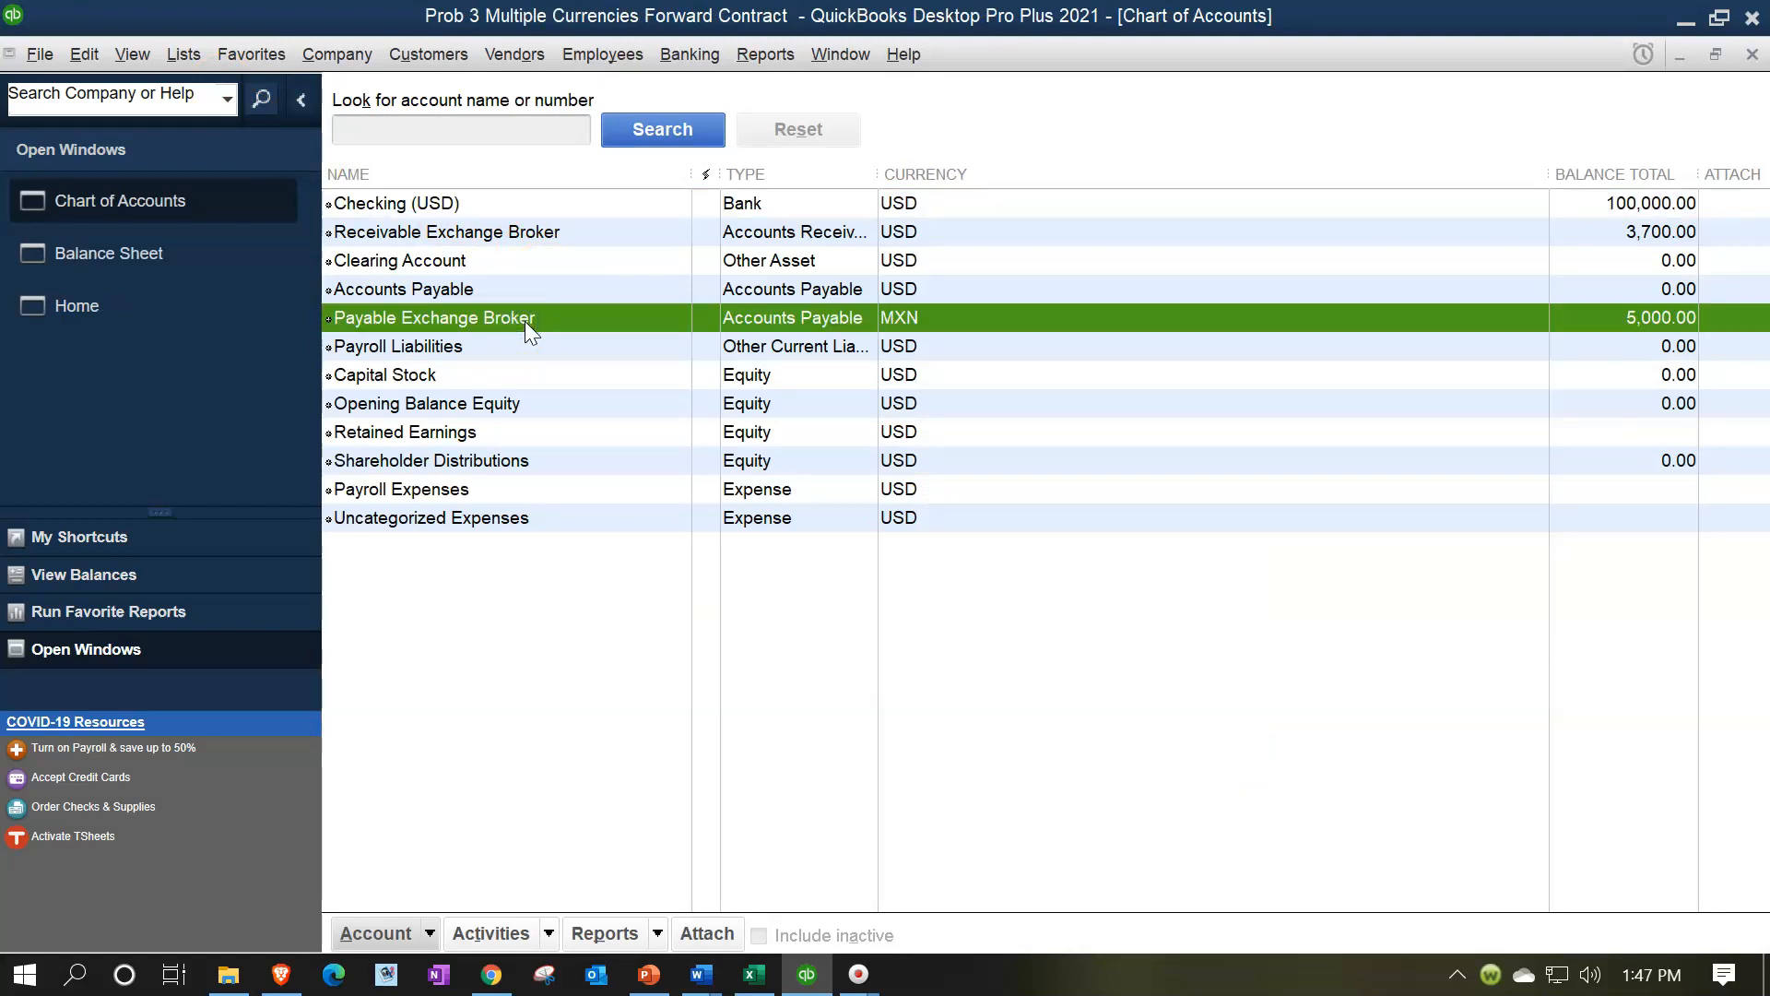
{"action": "right_click", "coordinate": [526, 322]}
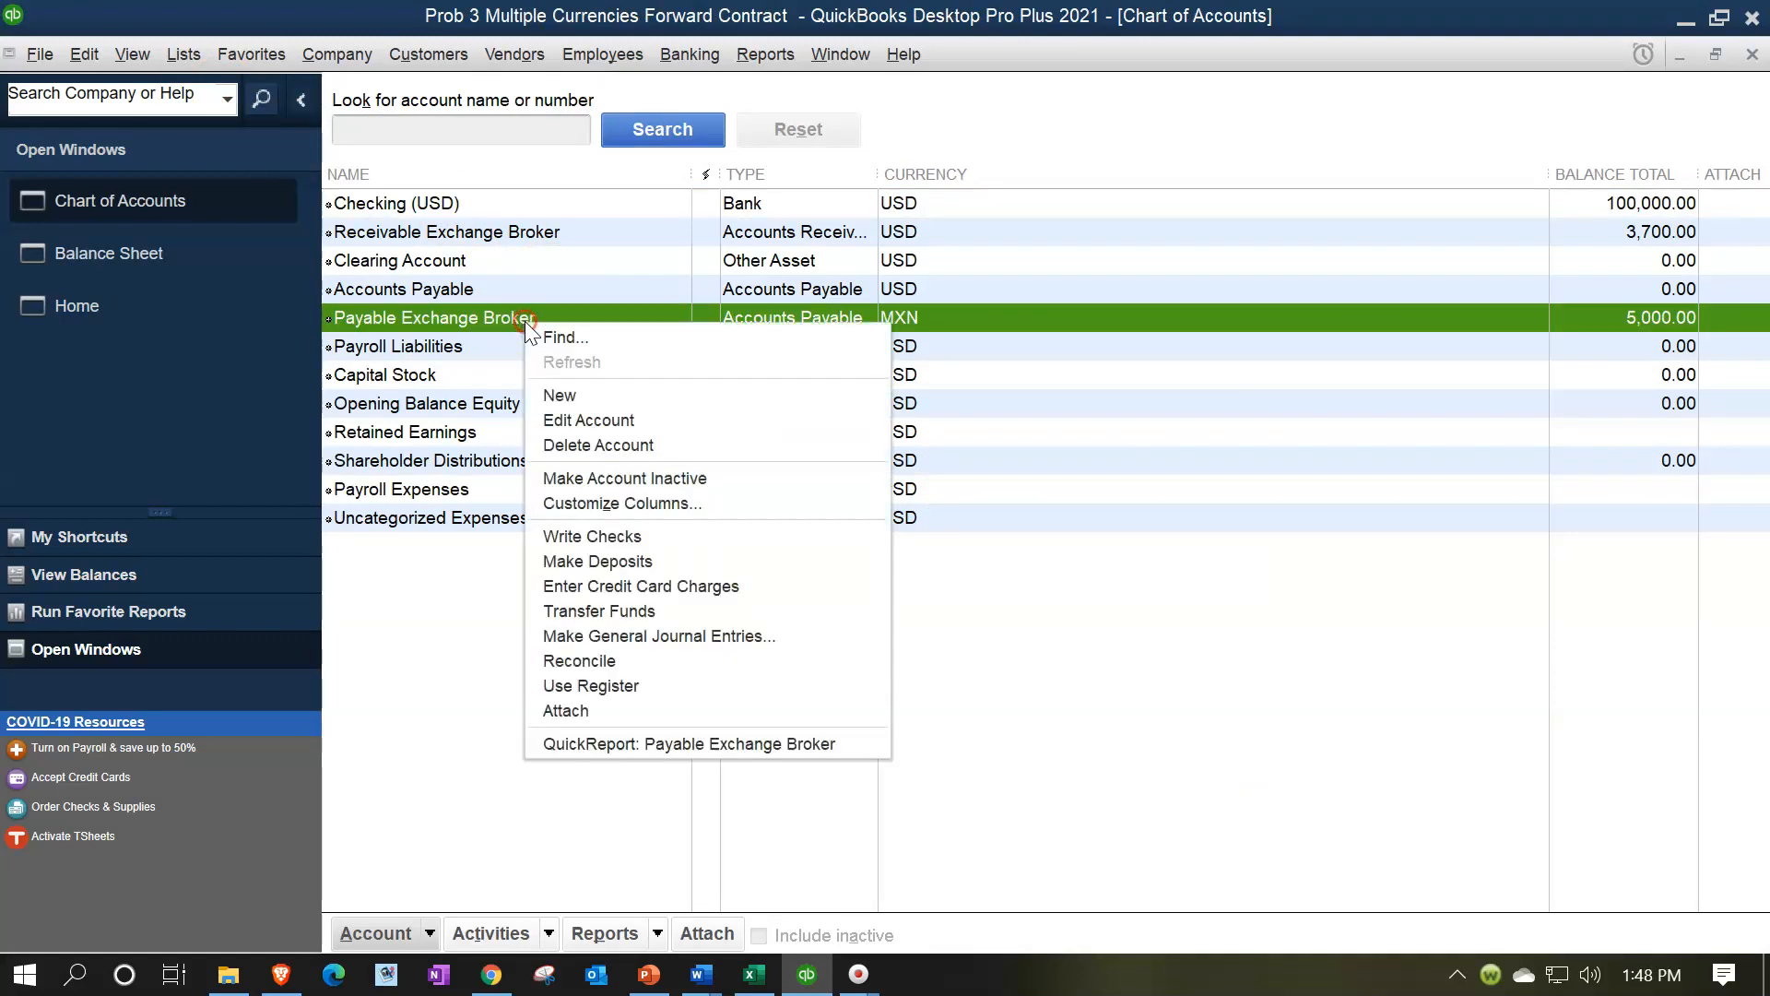
{"action": "left_click", "coordinate": [551, 421]}
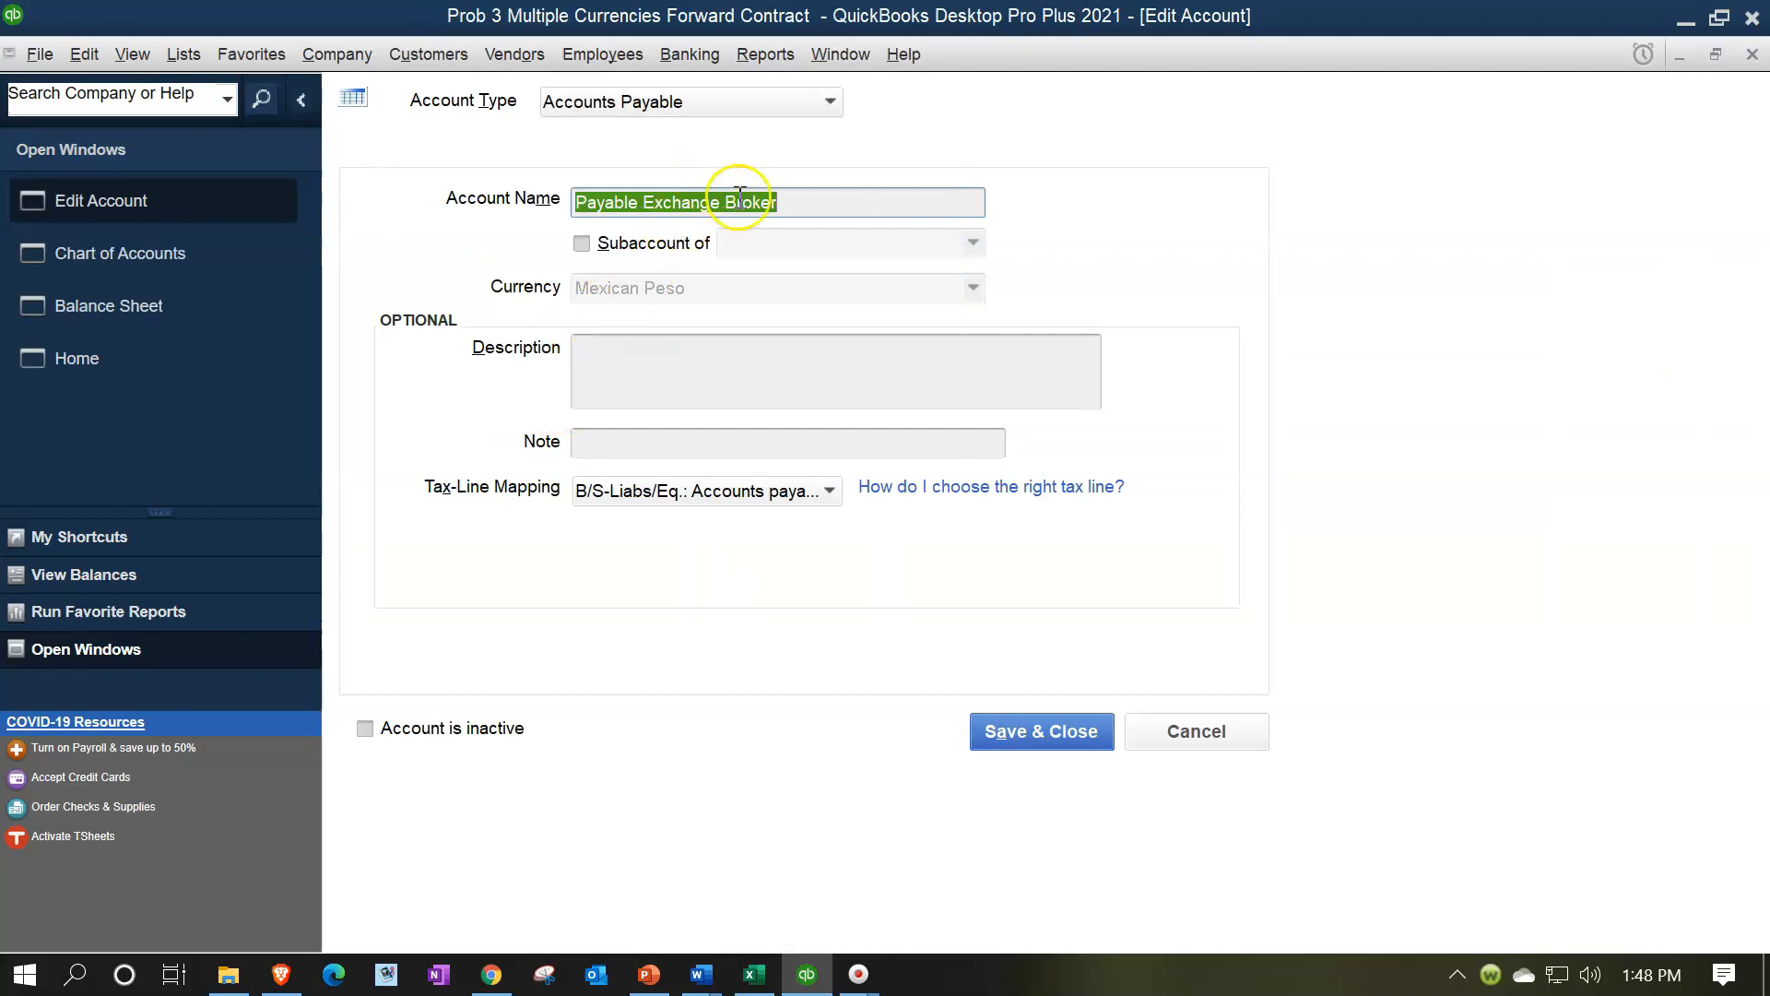
{"action": "left_click", "coordinate": [802, 202]}
{"action": "type", "text": "("}
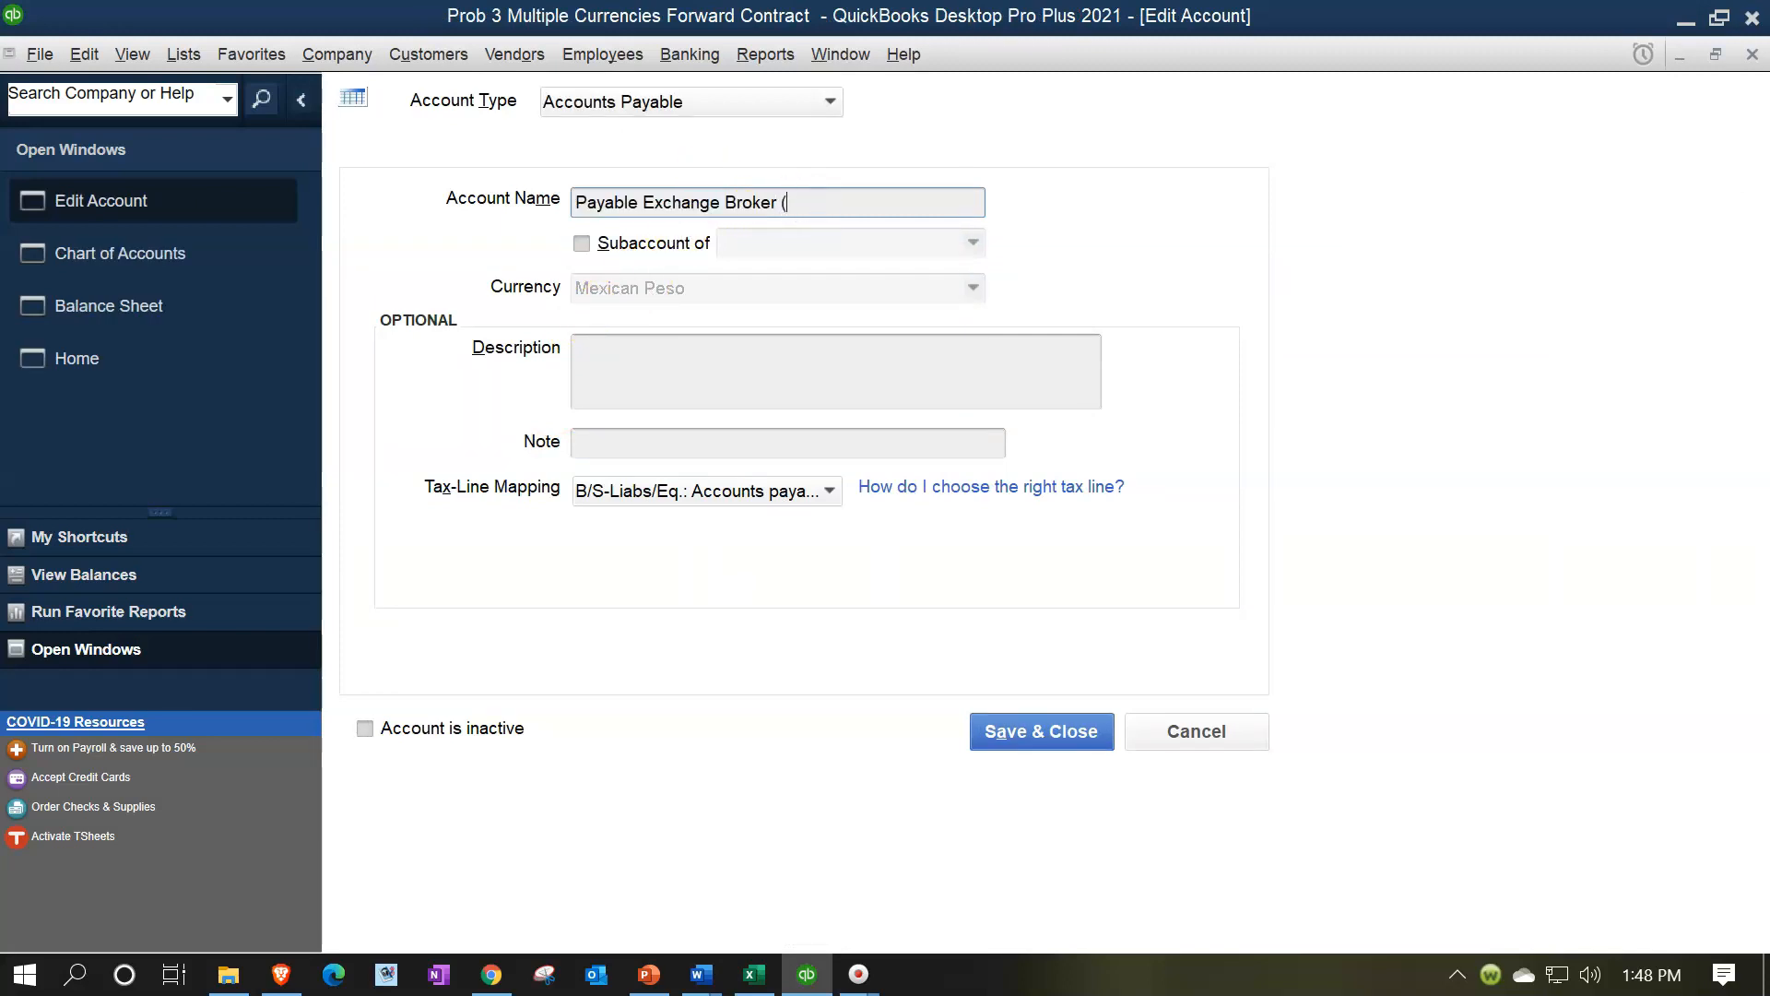
{"action": "type", "text": "MXN"}
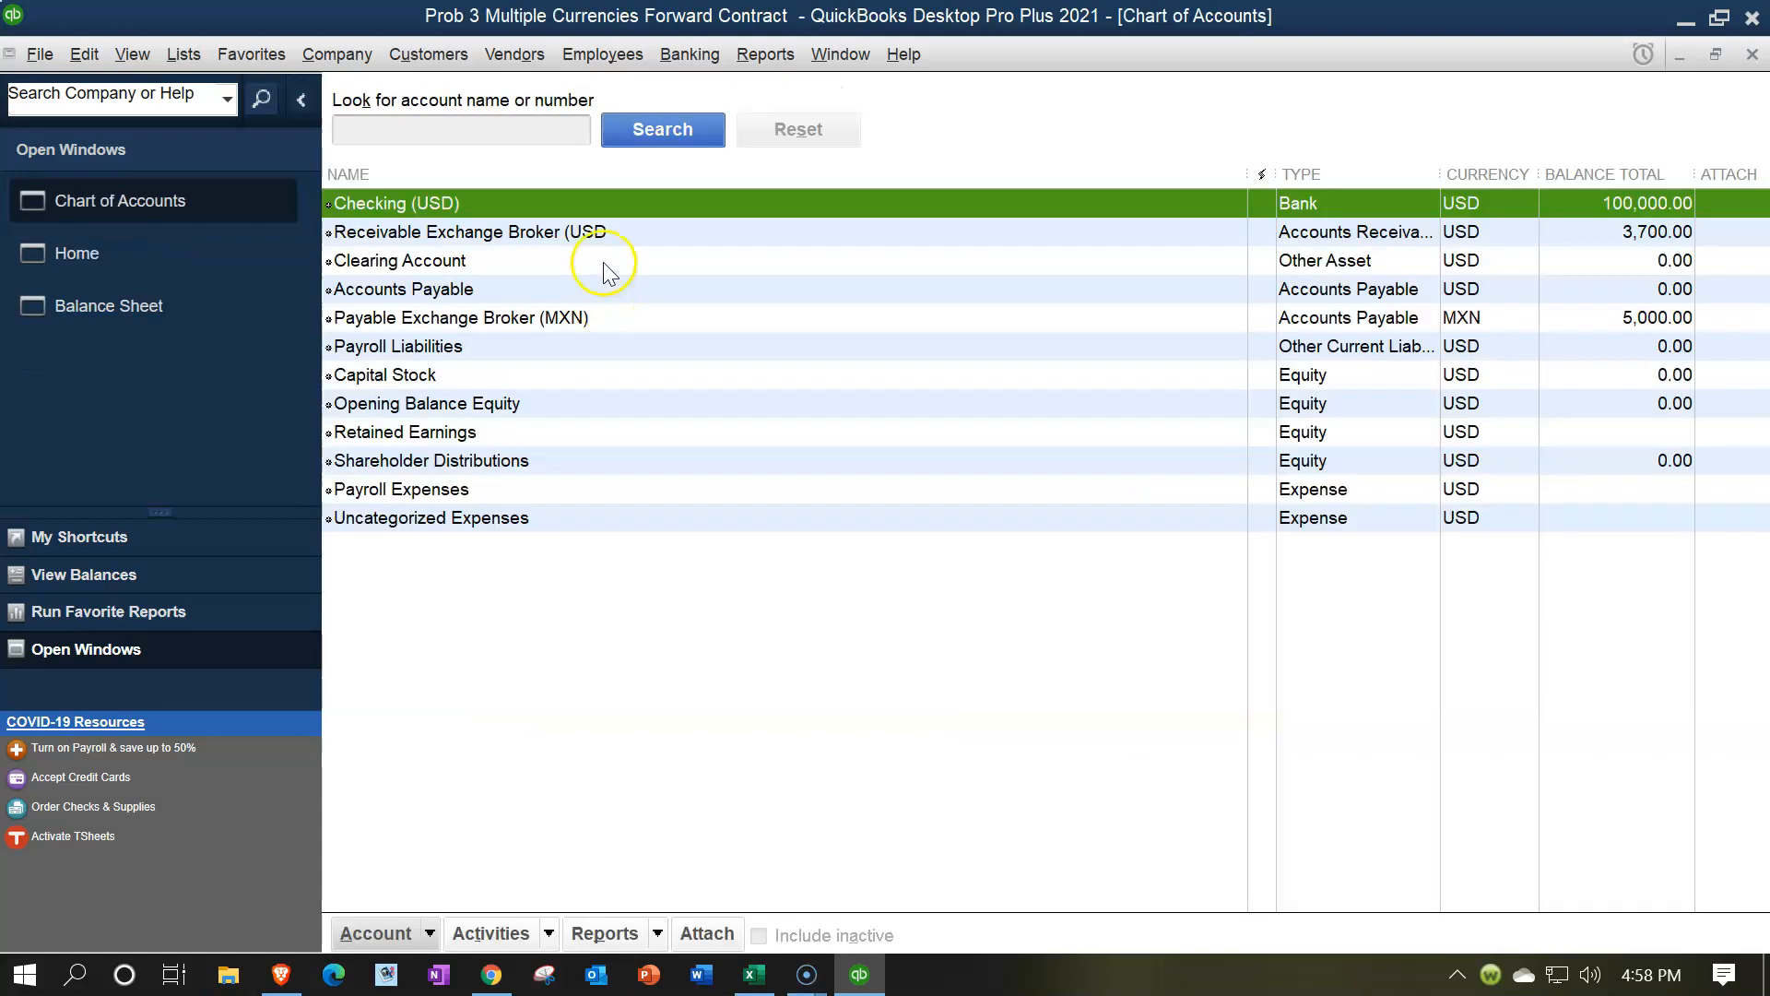
Open the Receivable Exchange Broker (USD account for editing and save and close it
{"action": "left_click", "coordinate": [599, 237]}
{"action": "right_click", "coordinate": [599, 237]}
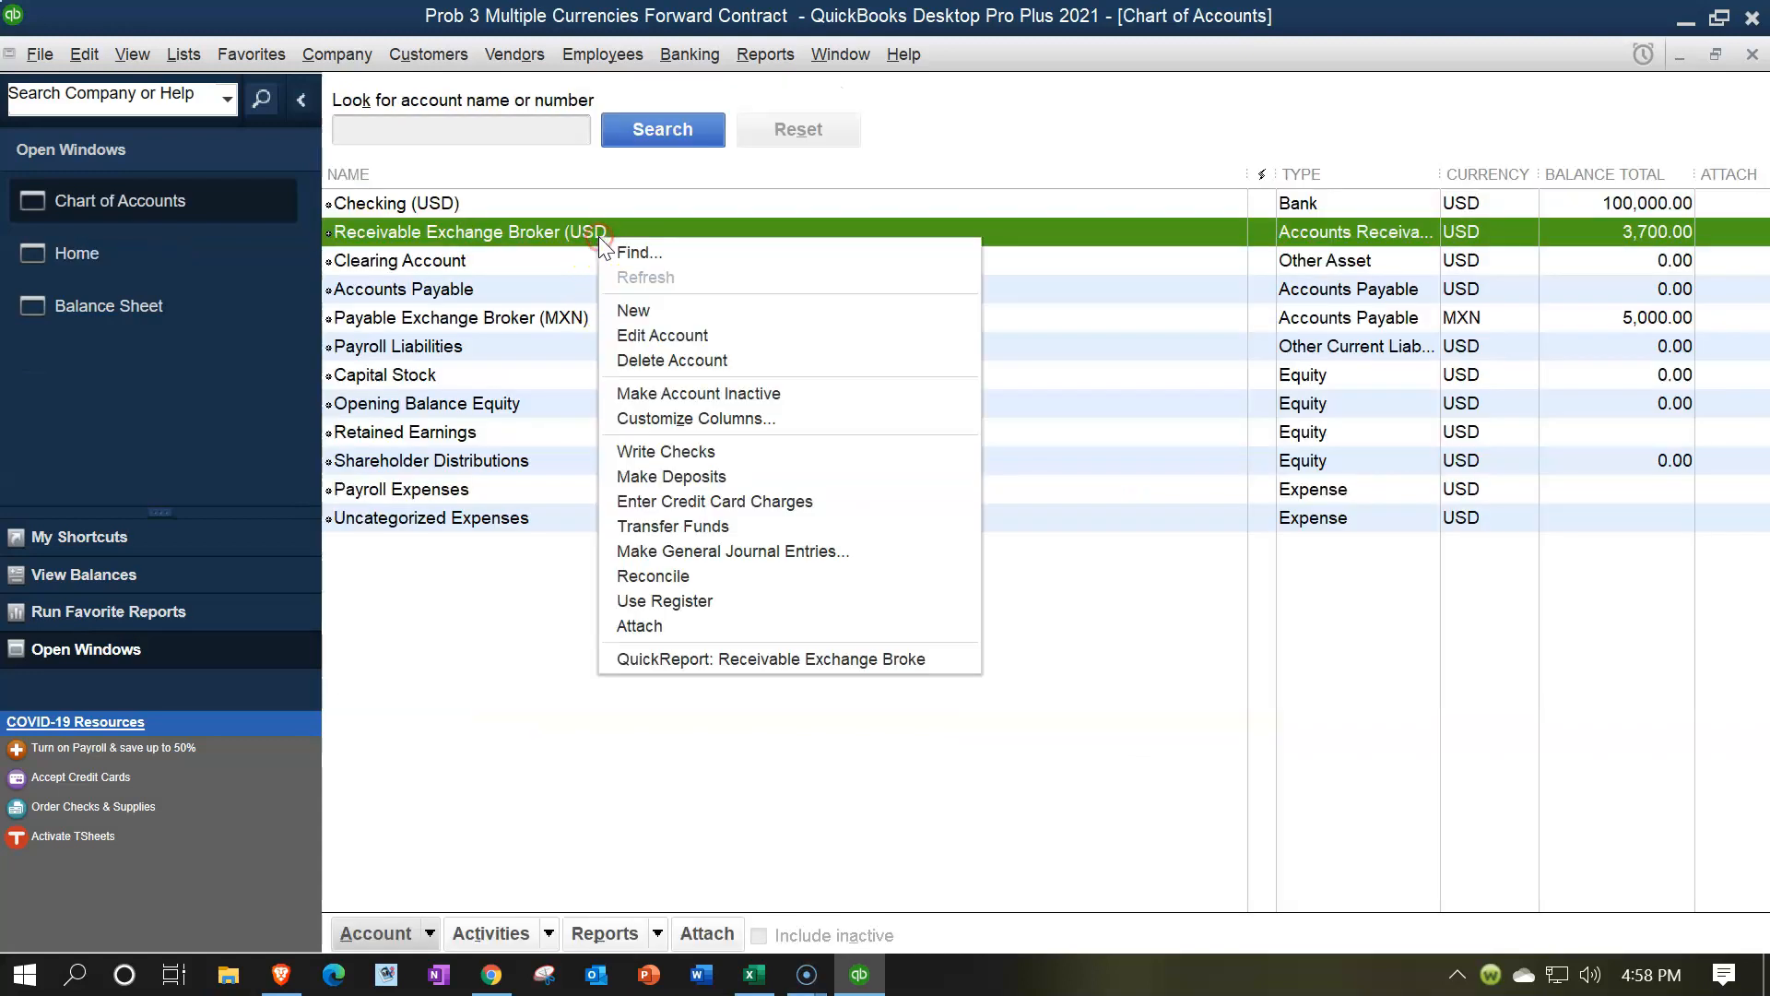
{"action": "left_click", "coordinate": [625, 332]}
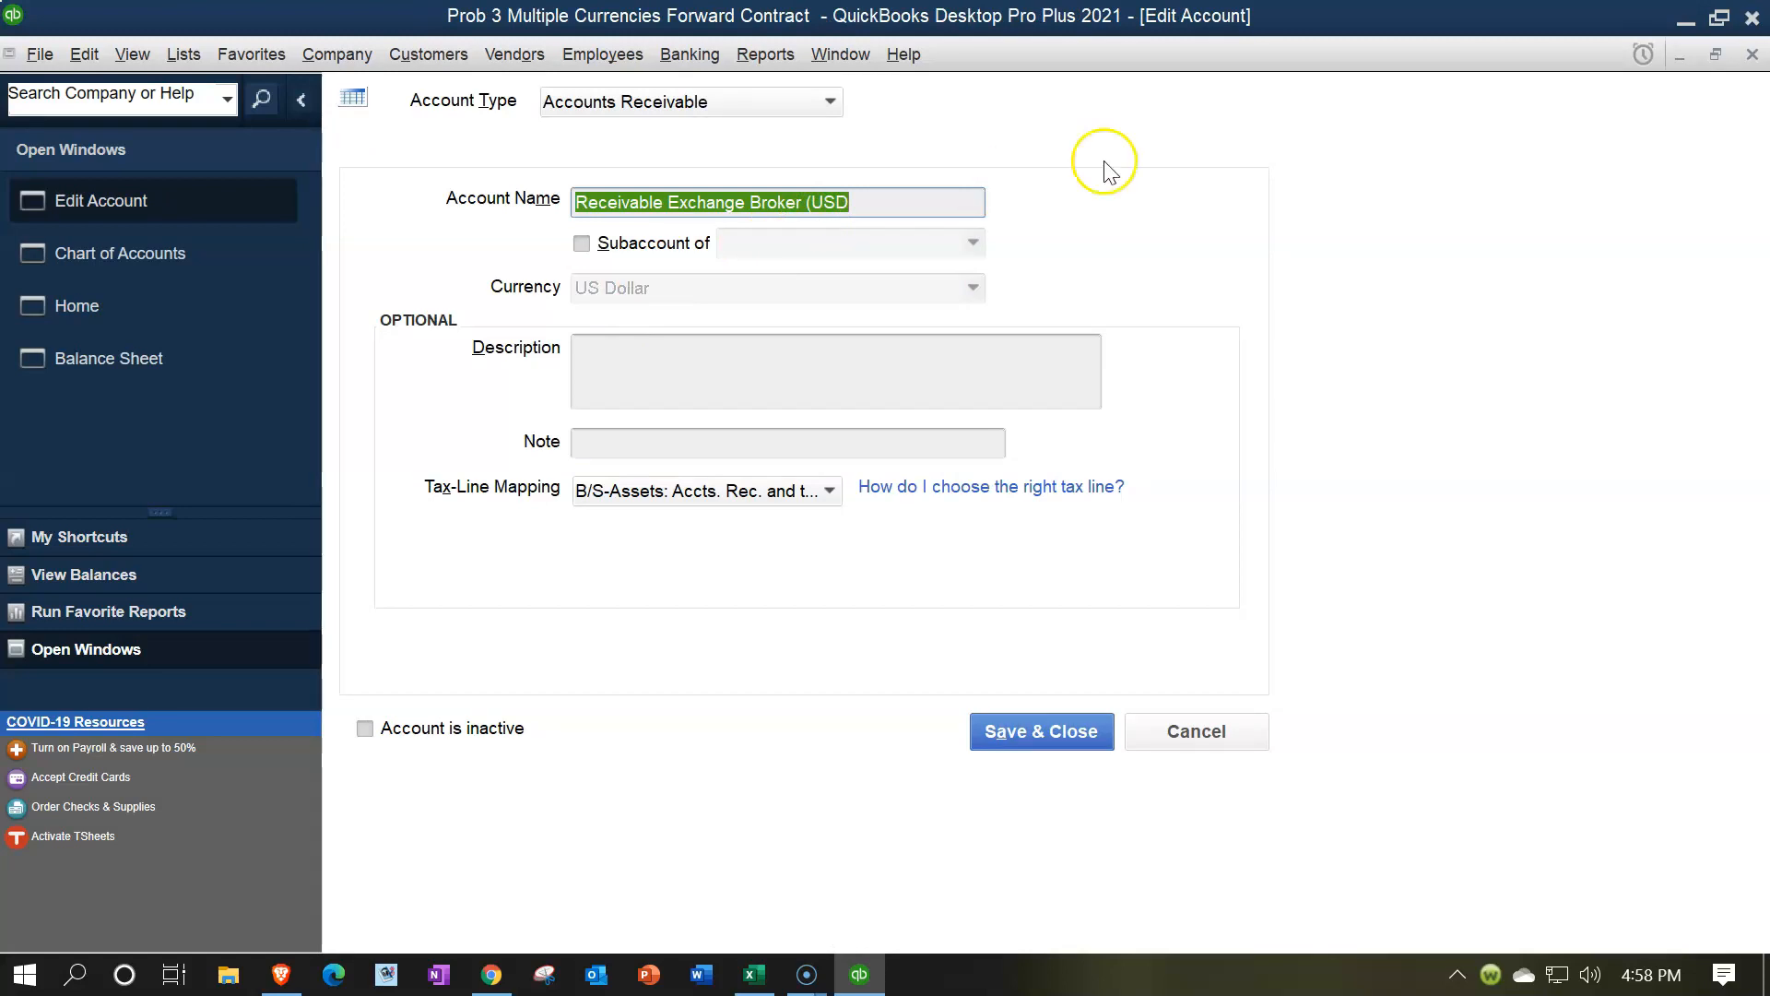
{"action": "left_click", "coordinate": [1036, 731]}
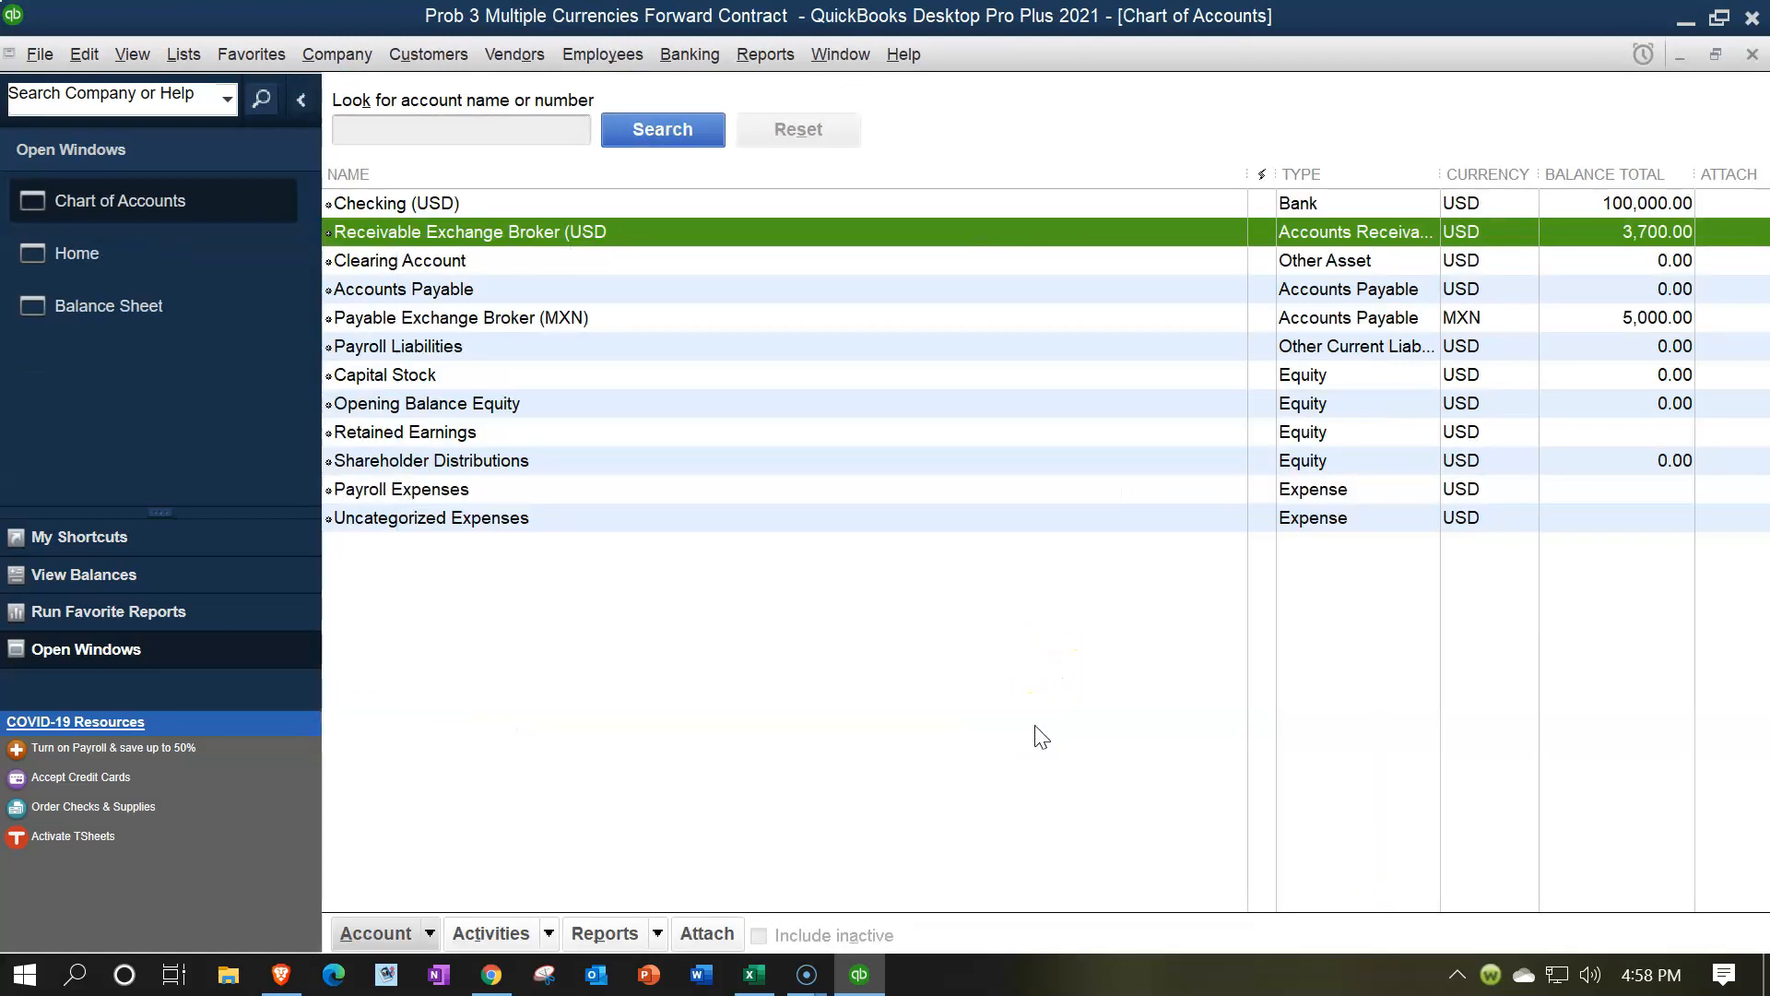
Return to the balance sheet report to review the renamed accounts
{"action": "left_click", "coordinate": [166, 312]}
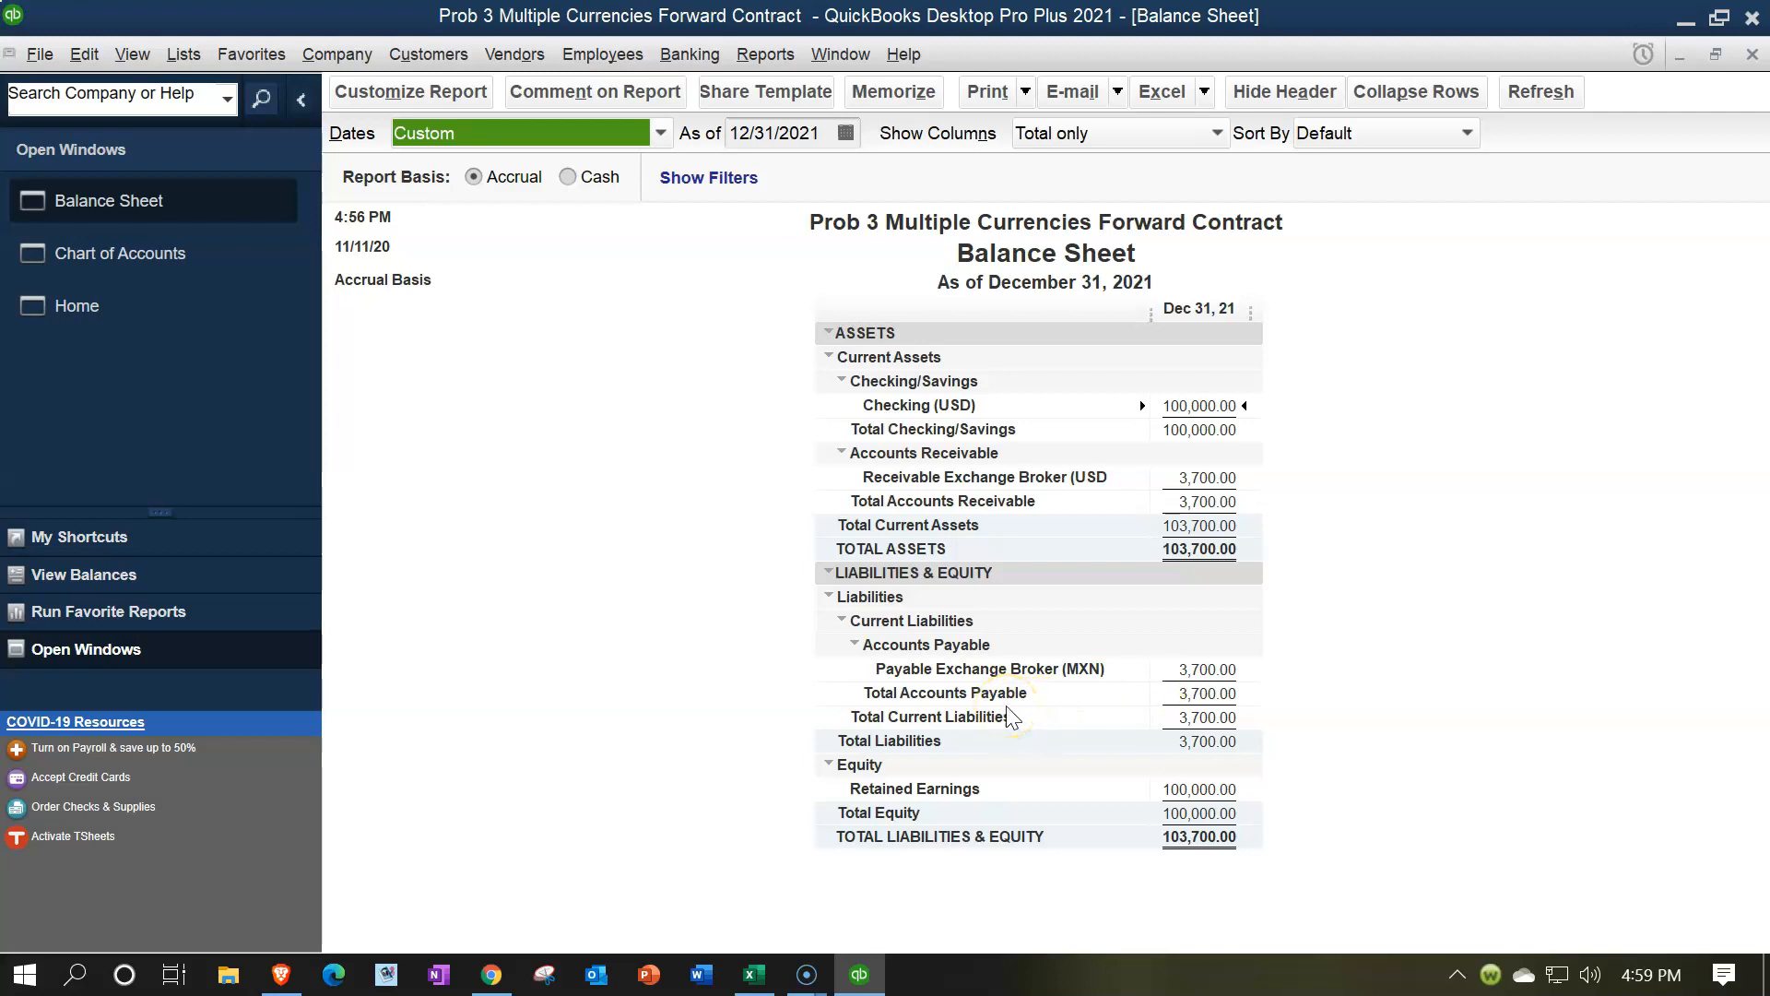
Switch to Excel and select the MXN 5,000 amount cell on the Practice sheet
{"action": "left_click", "coordinate": [754, 975]}
{"action": "left_click", "coordinate": [896, 629]}
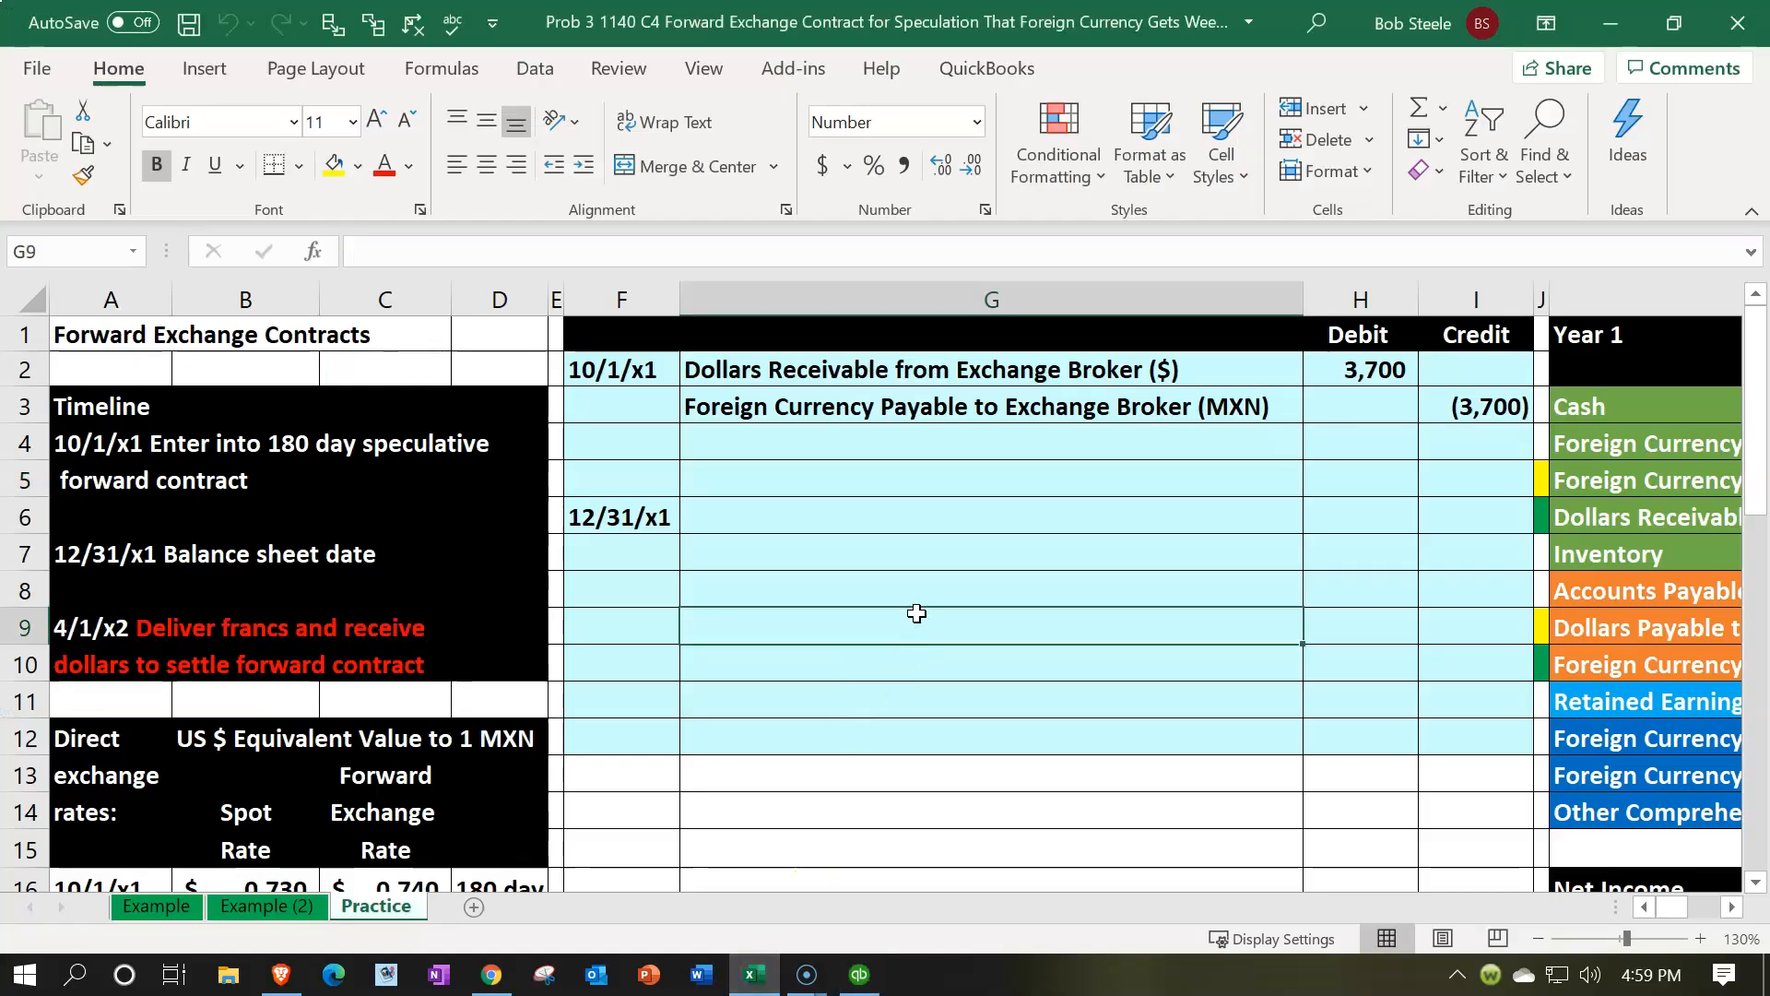
{"action": "scroll", "coordinate": [916, 613], "scroll_direction": "down", "scroll_amount": 3}
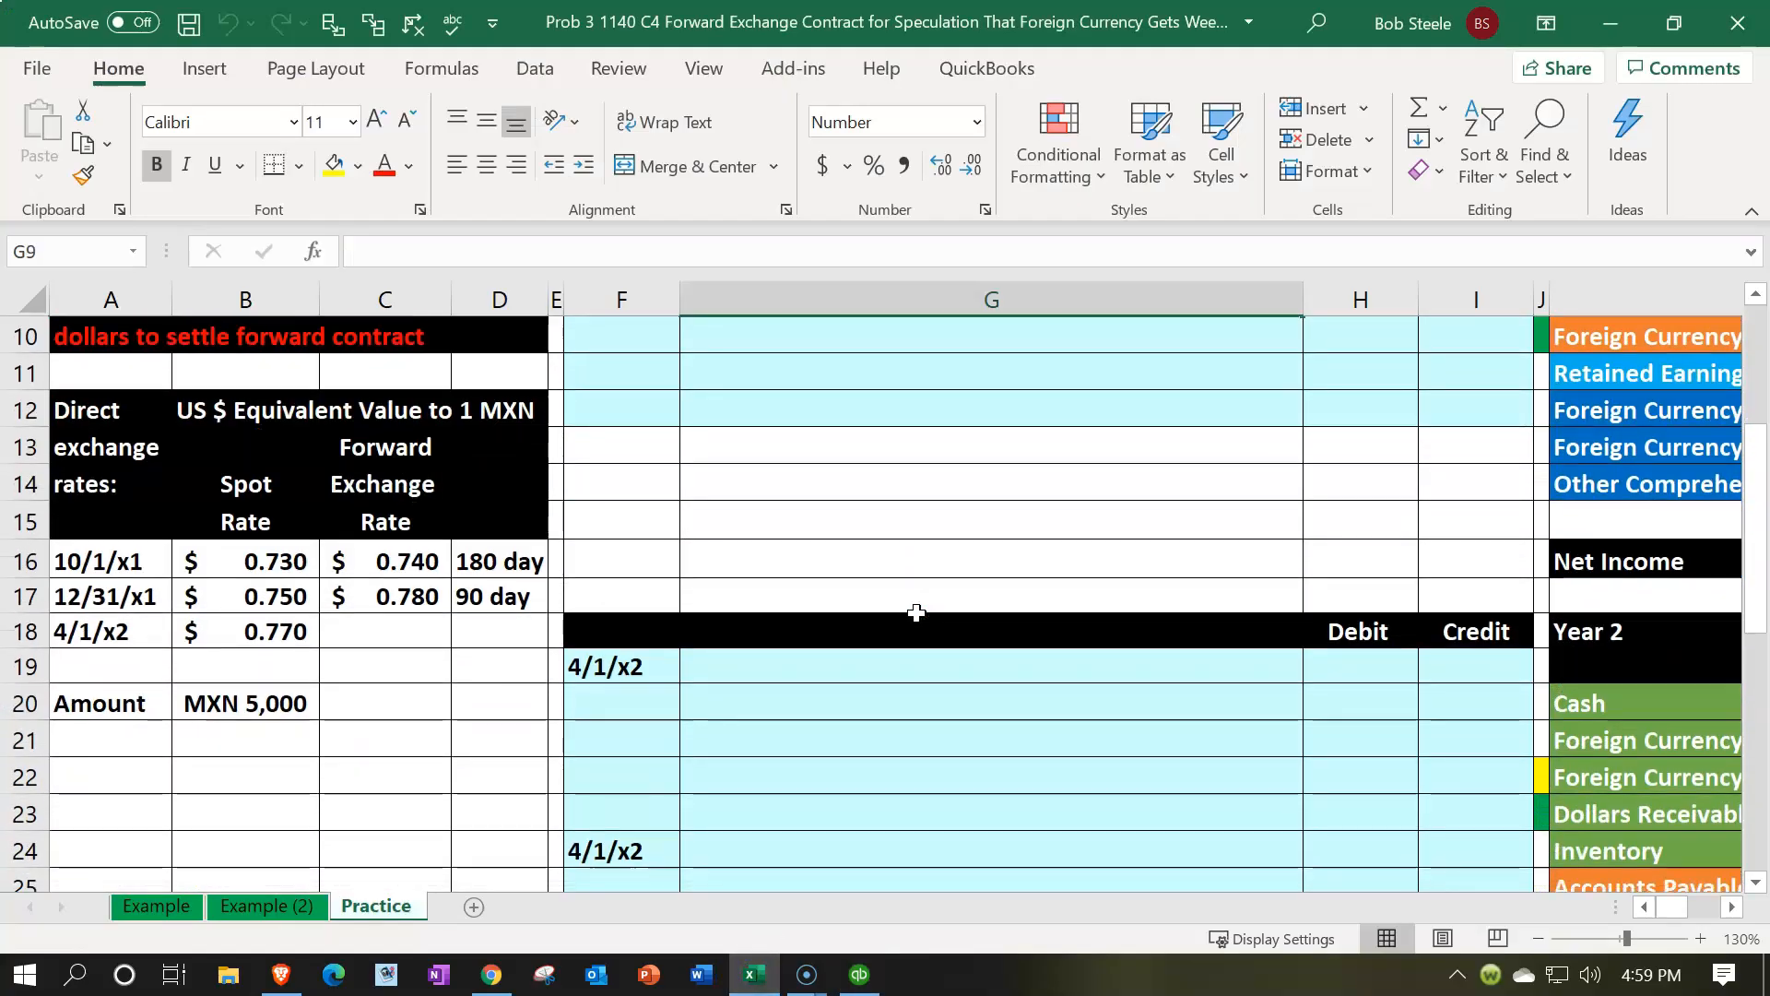
{"action": "left_click", "coordinate": [261, 701]}
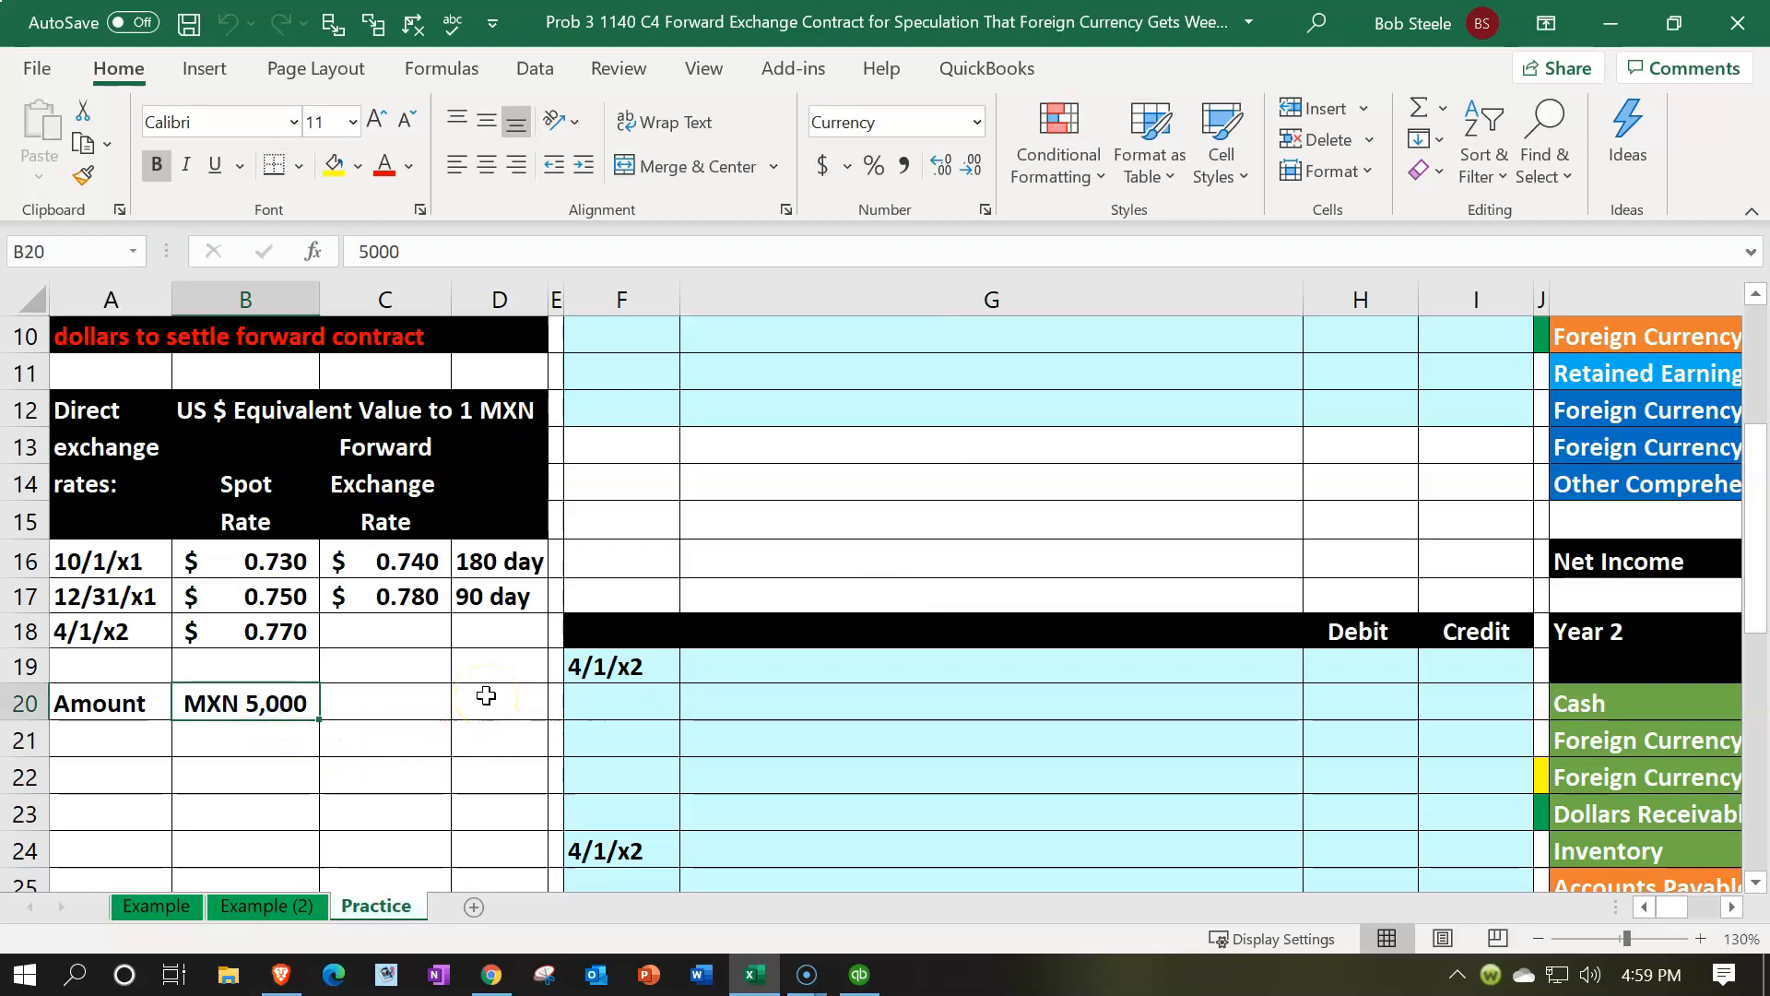
Use the Calculator to compute 5,000 times 0.78, then subtract 3,700
{"action": "key", "text": "XF86Calculator"}
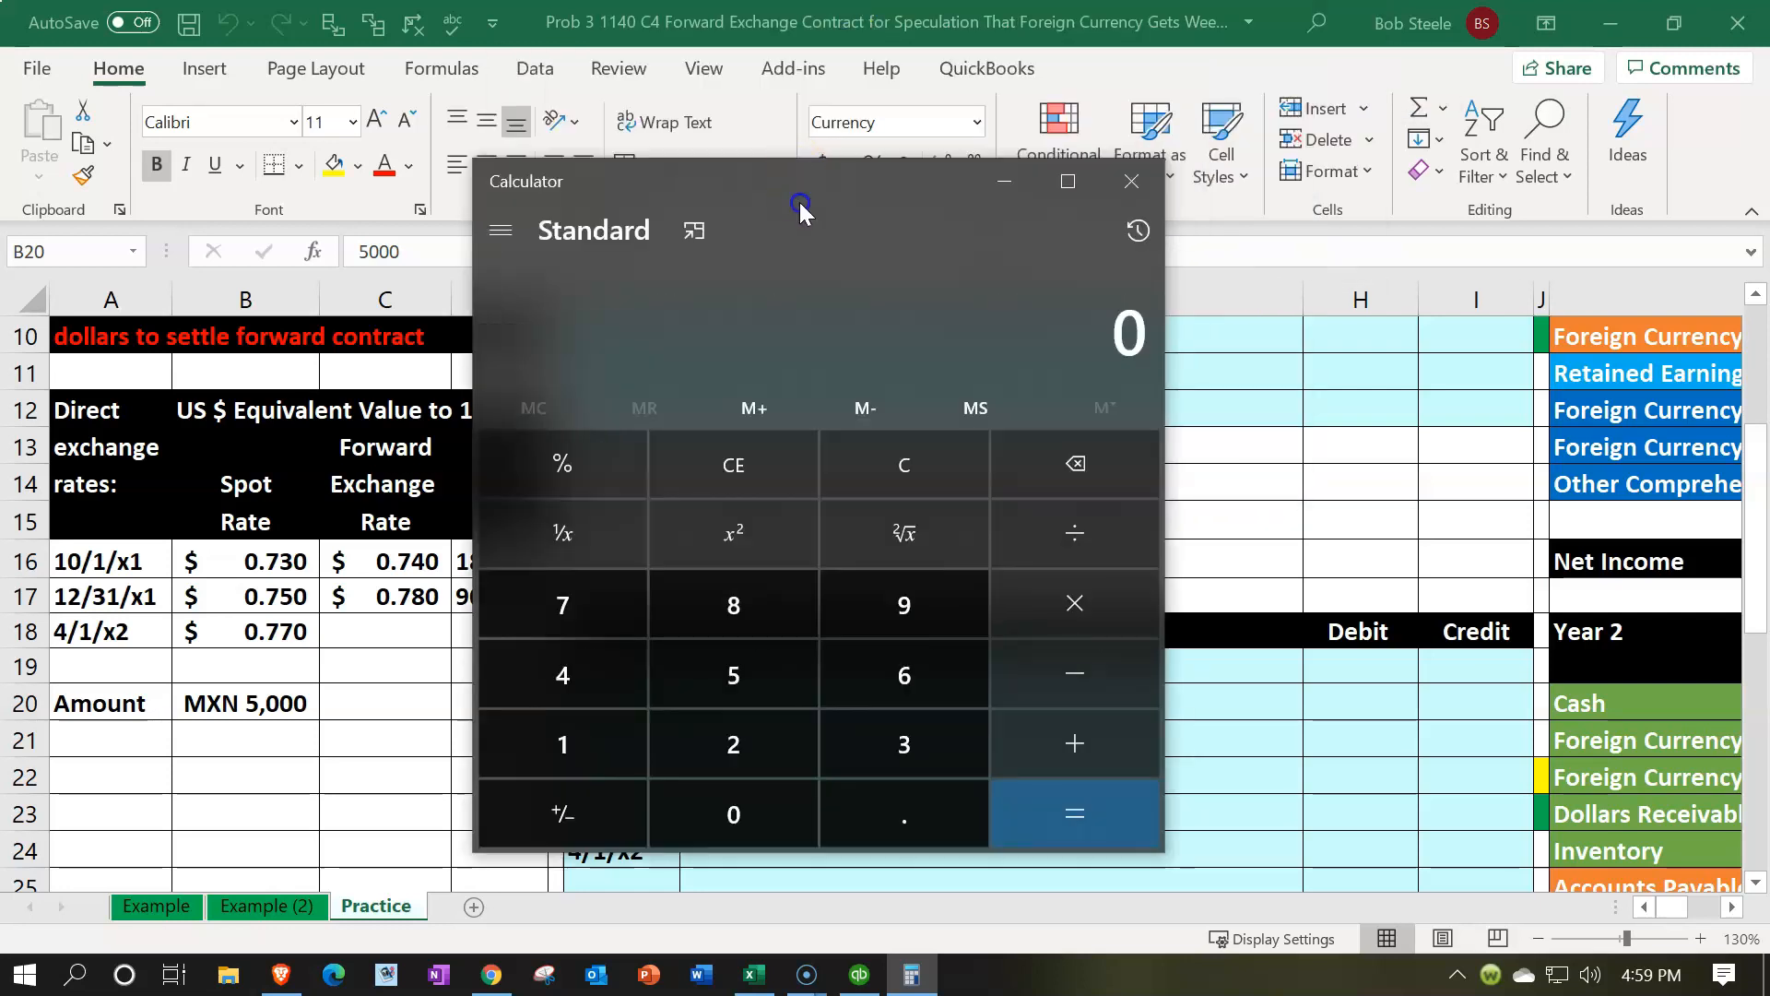
{"action": "left_click_drag", "start_coordinate": [799, 202], "coordinate": [970, 204]}
{"action": "left_click", "coordinate": [877, 237]}
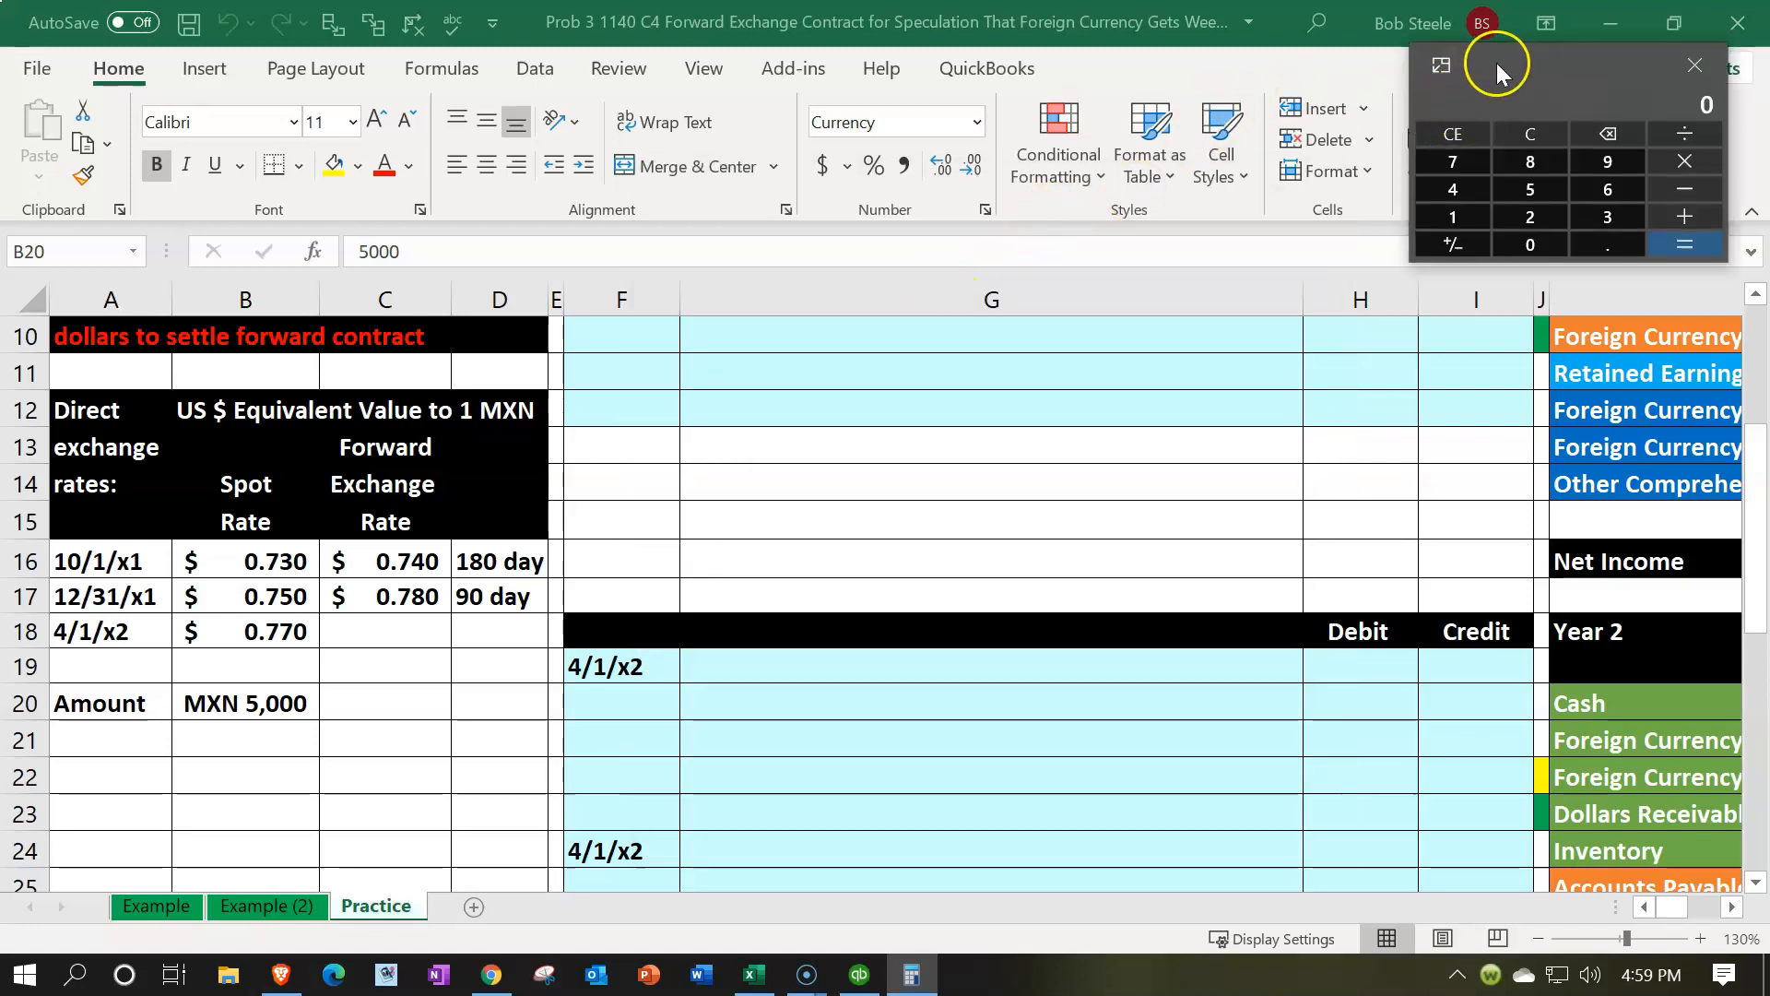
{"action": "left_click_drag", "start_coordinate": [1494, 63], "coordinate": [870, 407]}
{"action": "type", "text": "5,000"}
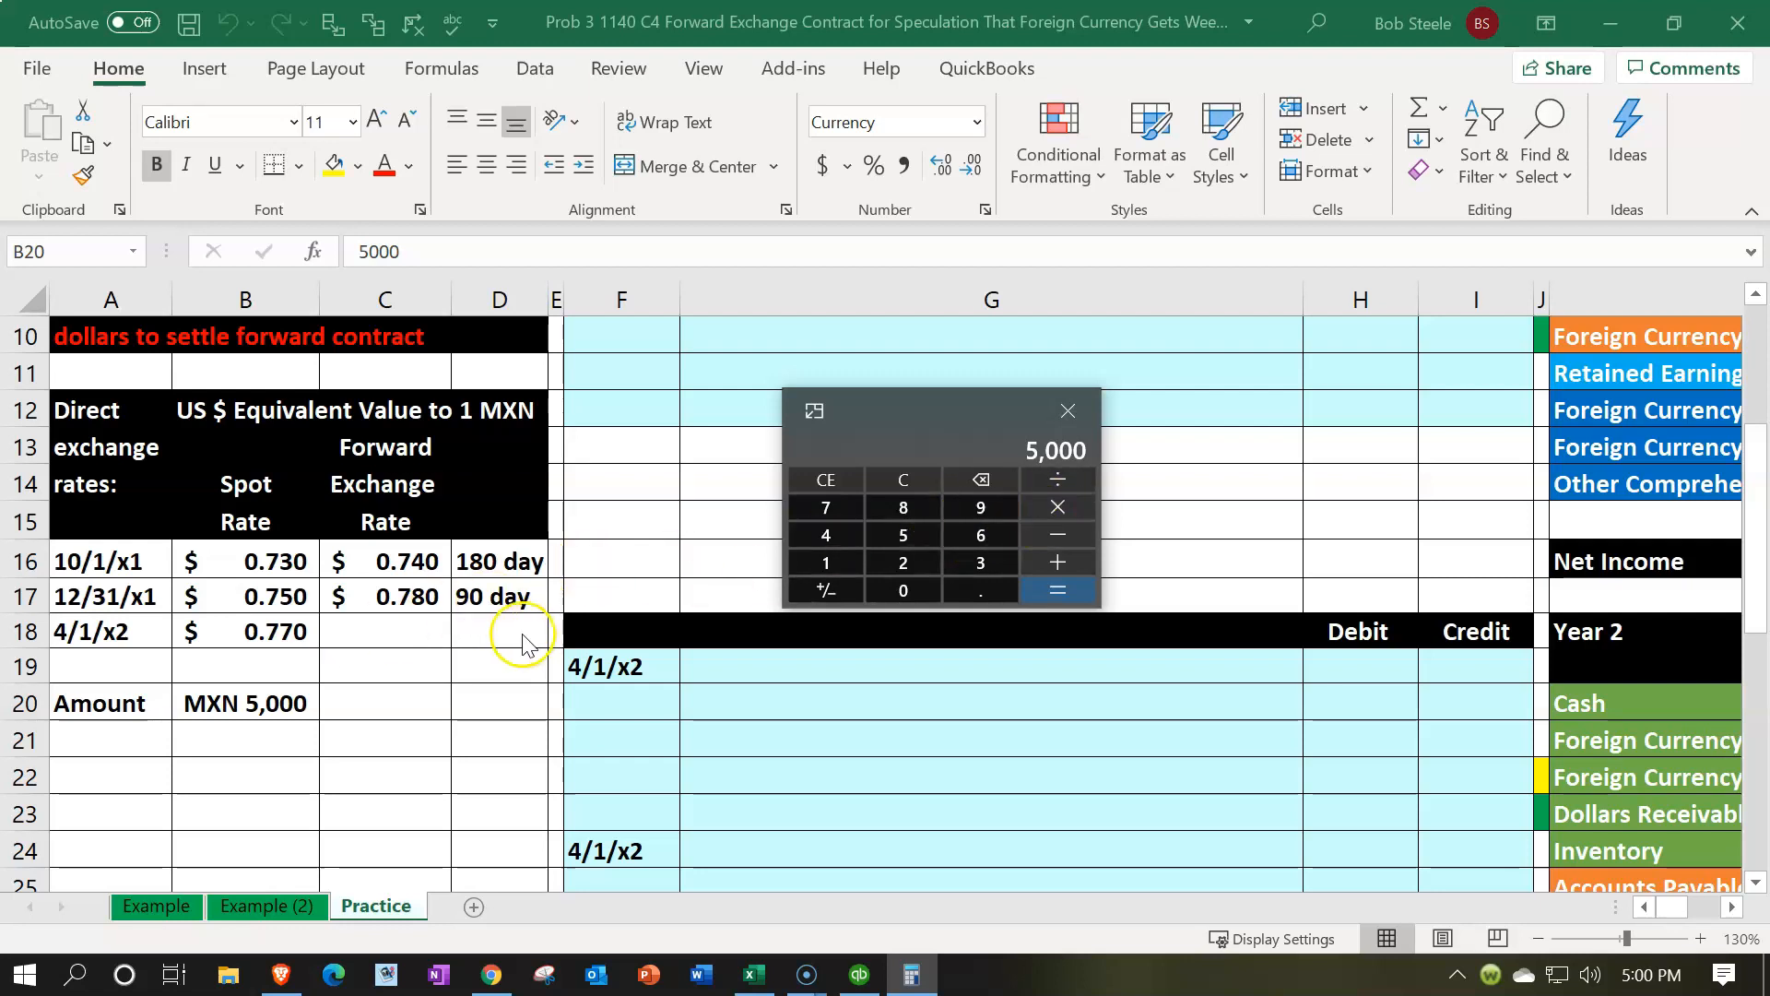
{"action": "type", "text": "0.78"}
{"action": "key", "text": "Return"}
{"action": "scroll", "coordinate": [735, 700], "scroll_direction": "up", "scroll_amount": 3}
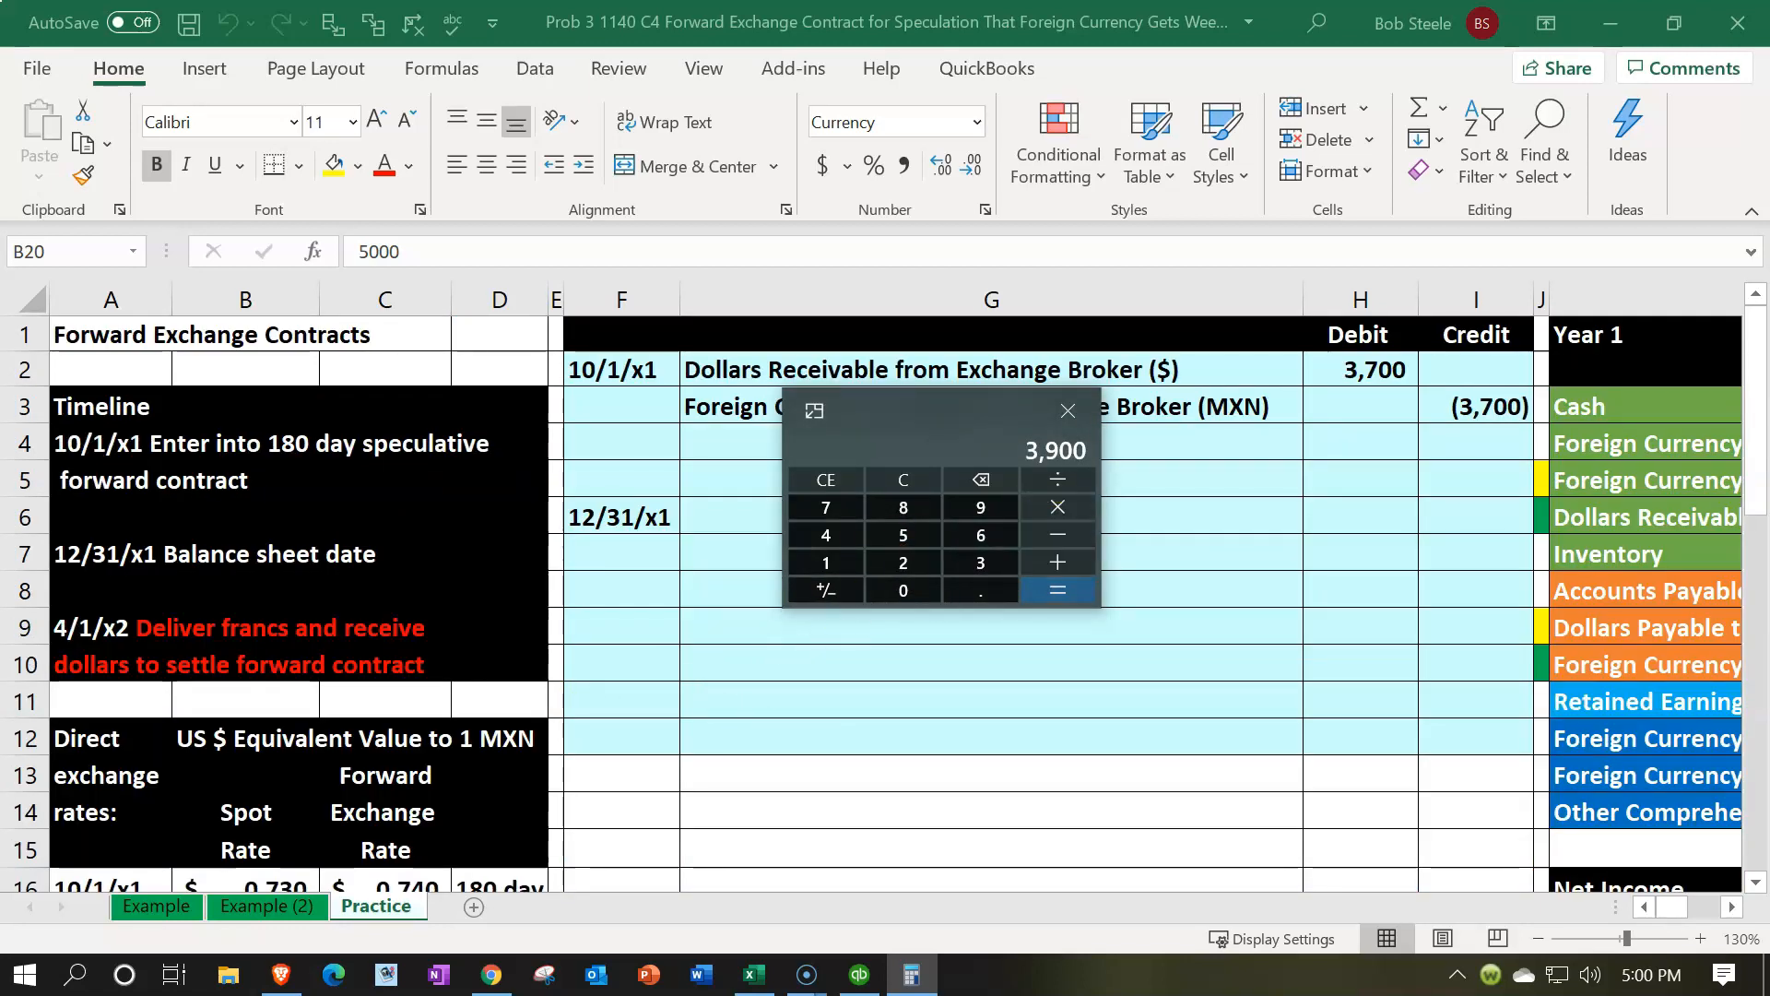
{"action": "type", "text": "-3700"}
{"action": "key", "text": "Return"}
{"action": "scroll", "coordinate": [650, 576], "scroll_direction": "down", "scroll_amount": 1}
{"action": "scroll", "coordinate": [650, 573], "scroll_direction": "down", "scroll_amount": 2}
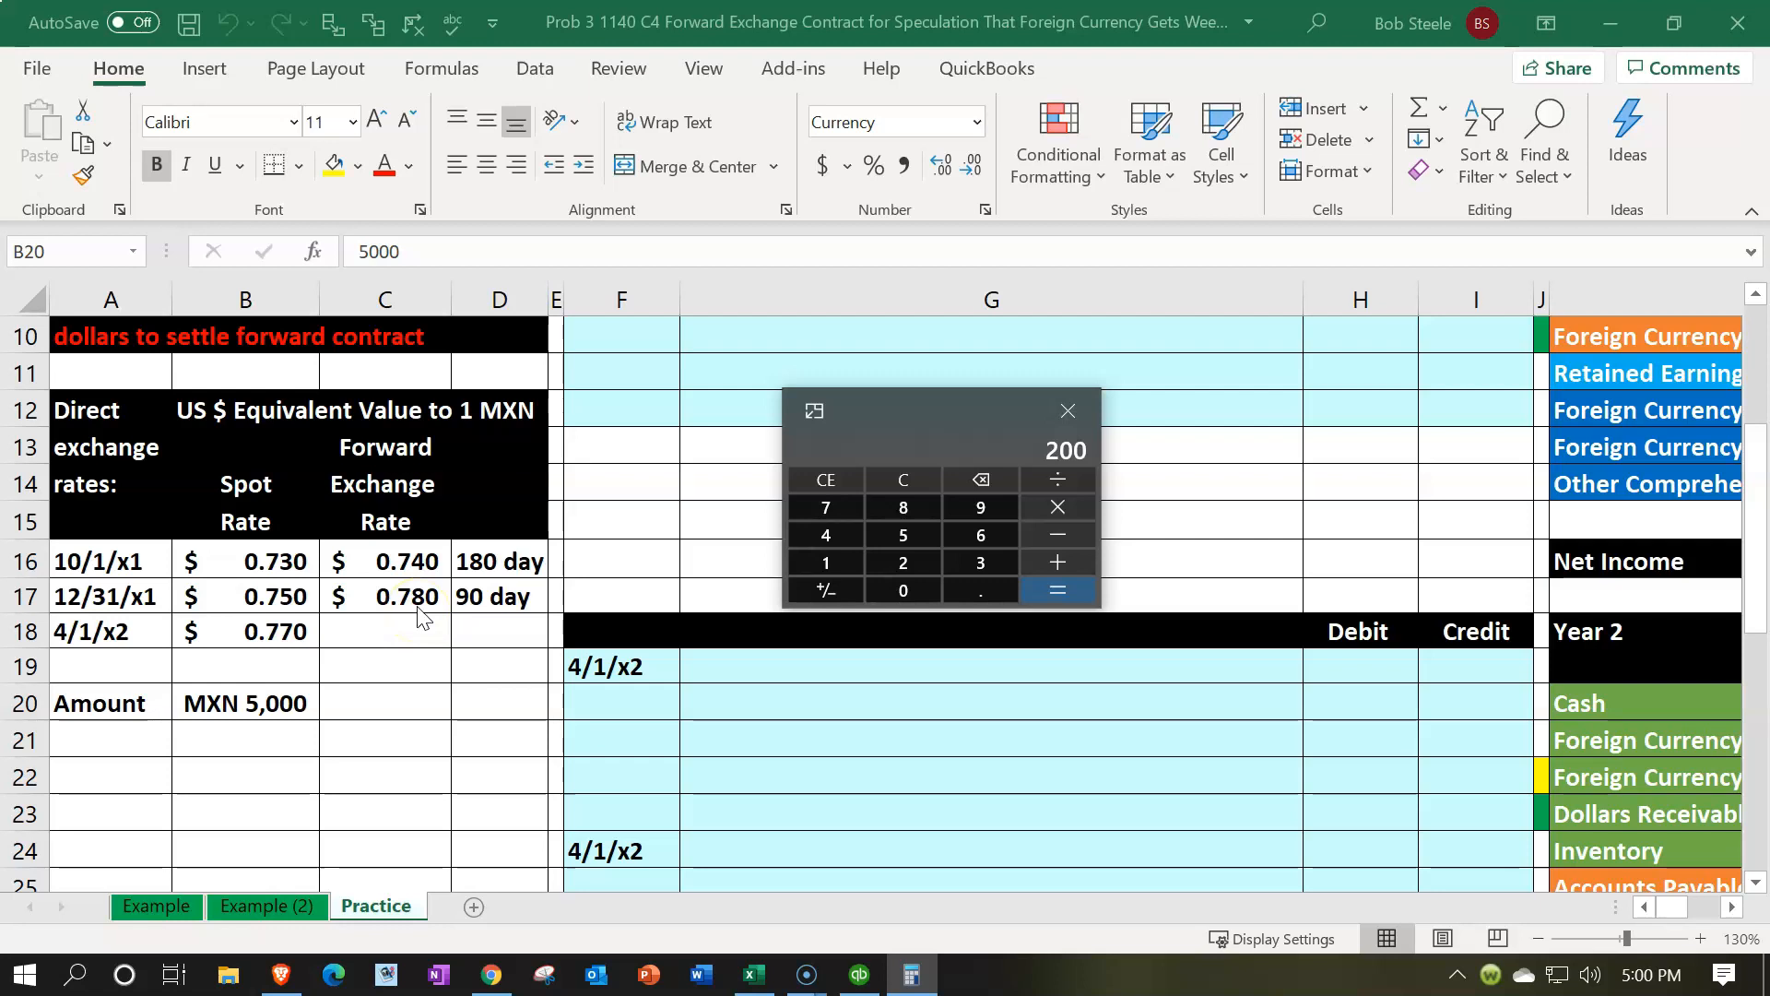
{"action": "left_click_drag", "start_coordinate": [878, 398], "coordinate": [1008, 0]}
{"action": "scroll", "coordinate": [846, 388], "scroll_direction": "up", "scroll_amount": 3}
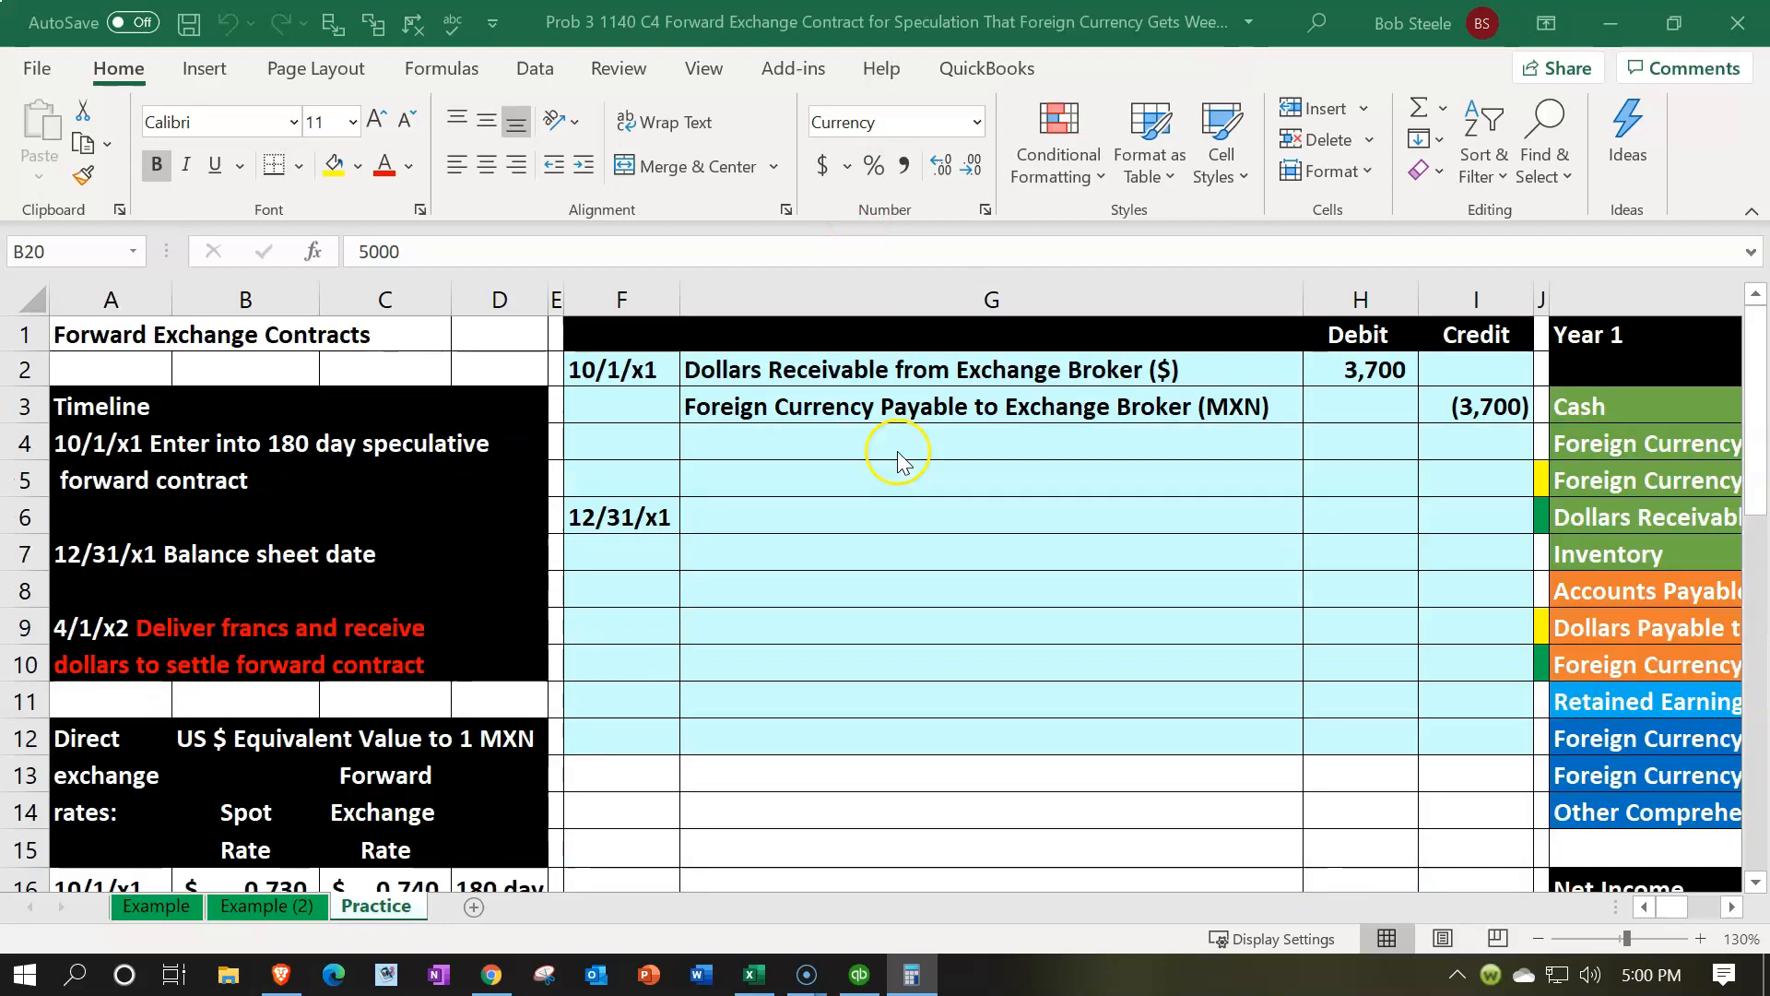
{"action": "left_click", "coordinate": [1251, 403]}
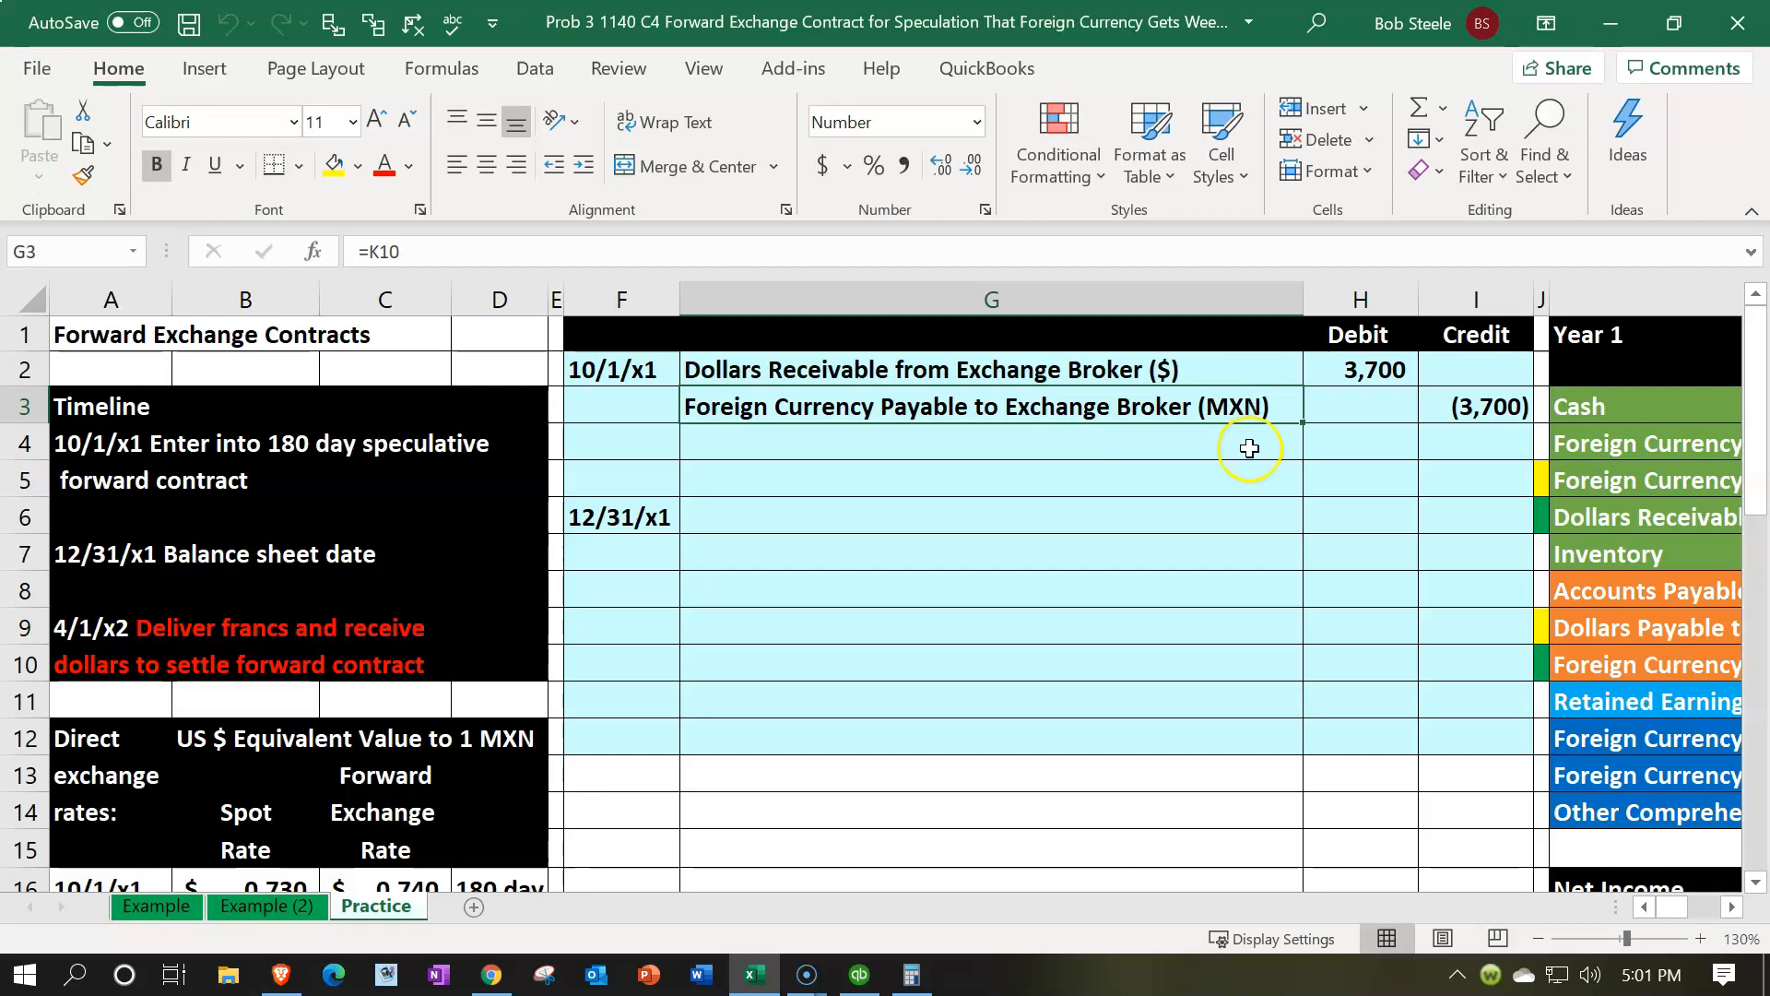
{"action": "key", "text": "Down"}
Fill G6 with a formula referencing the Foreign Currency Transaction Loss account name in the Year 1 list
{"action": "left_click", "coordinate": [928, 532]}
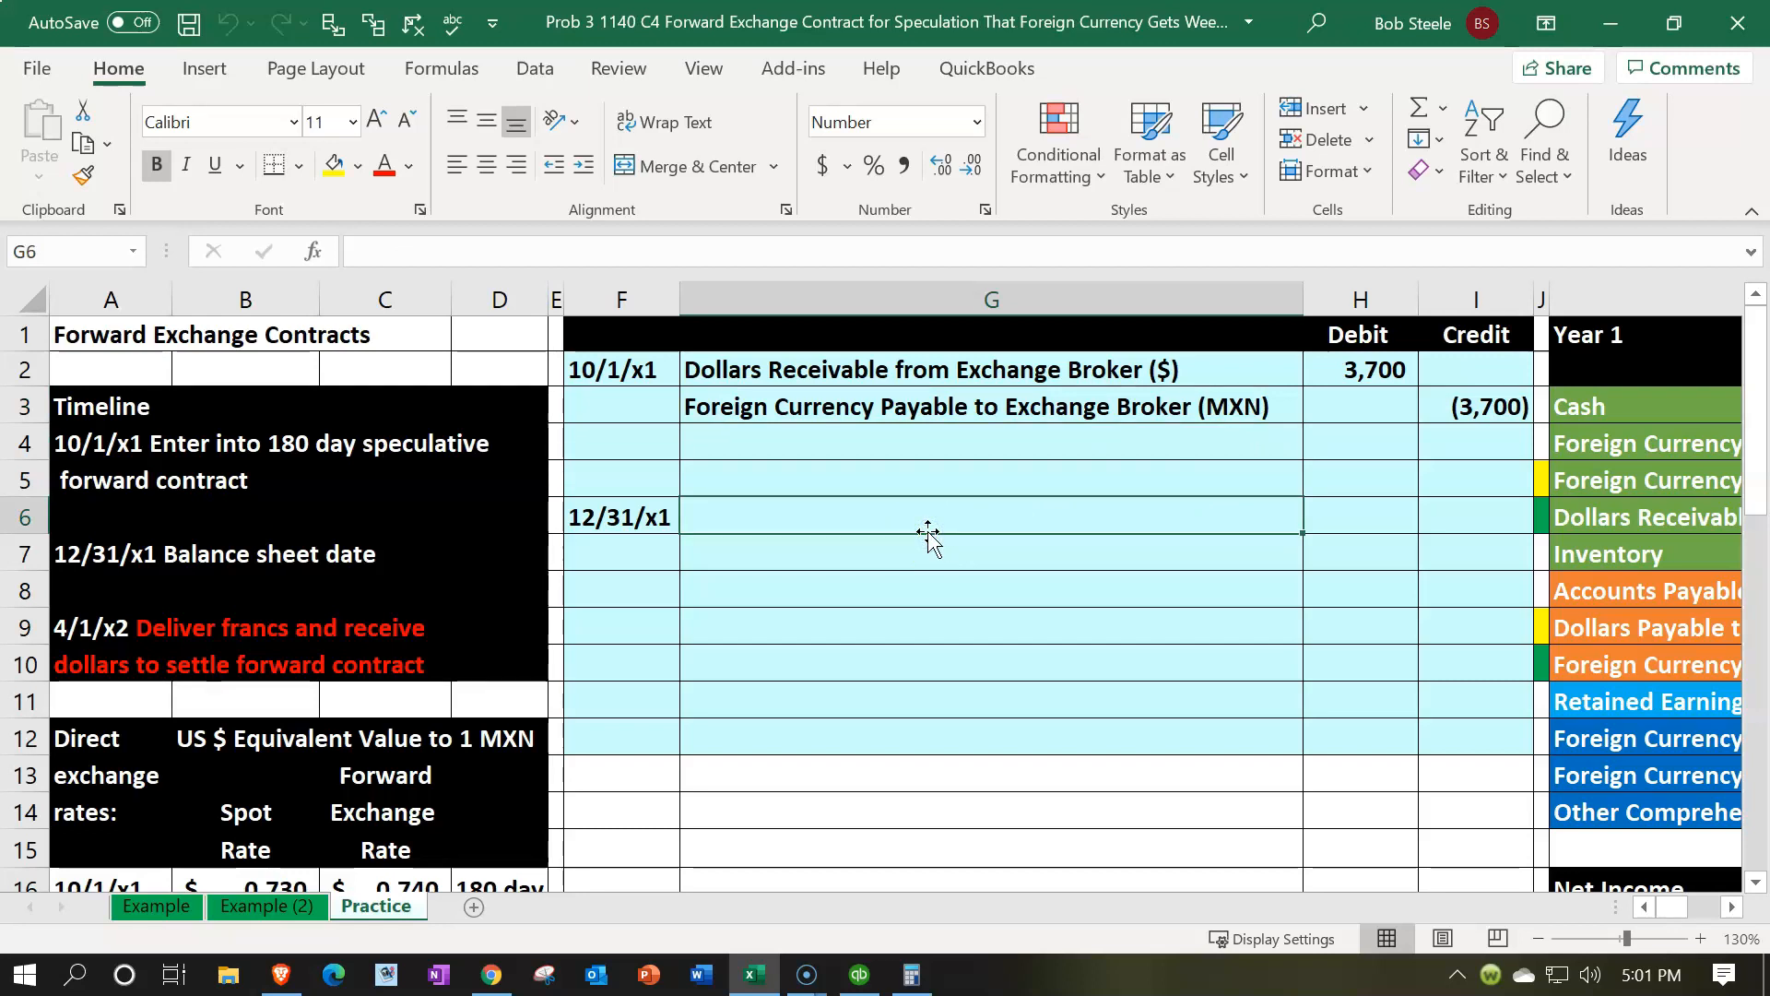
{"action": "type", "text": "="}
{"action": "key", "text": "Right"}
{"action": "key", "text": "Right"}
{"action": "key", "text": "Right"}
{"action": "key", "text": "Right"}
{"action": "key", "text": "Right"}
{"action": "key", "text": "Down"}
{"action": "key", "text": "Down"}
{"action": "key", "text": "Down"}
{"action": "key", "text": "Down"}
{"action": "key", "text": "Down"}
{"action": "key", "text": "Down"}
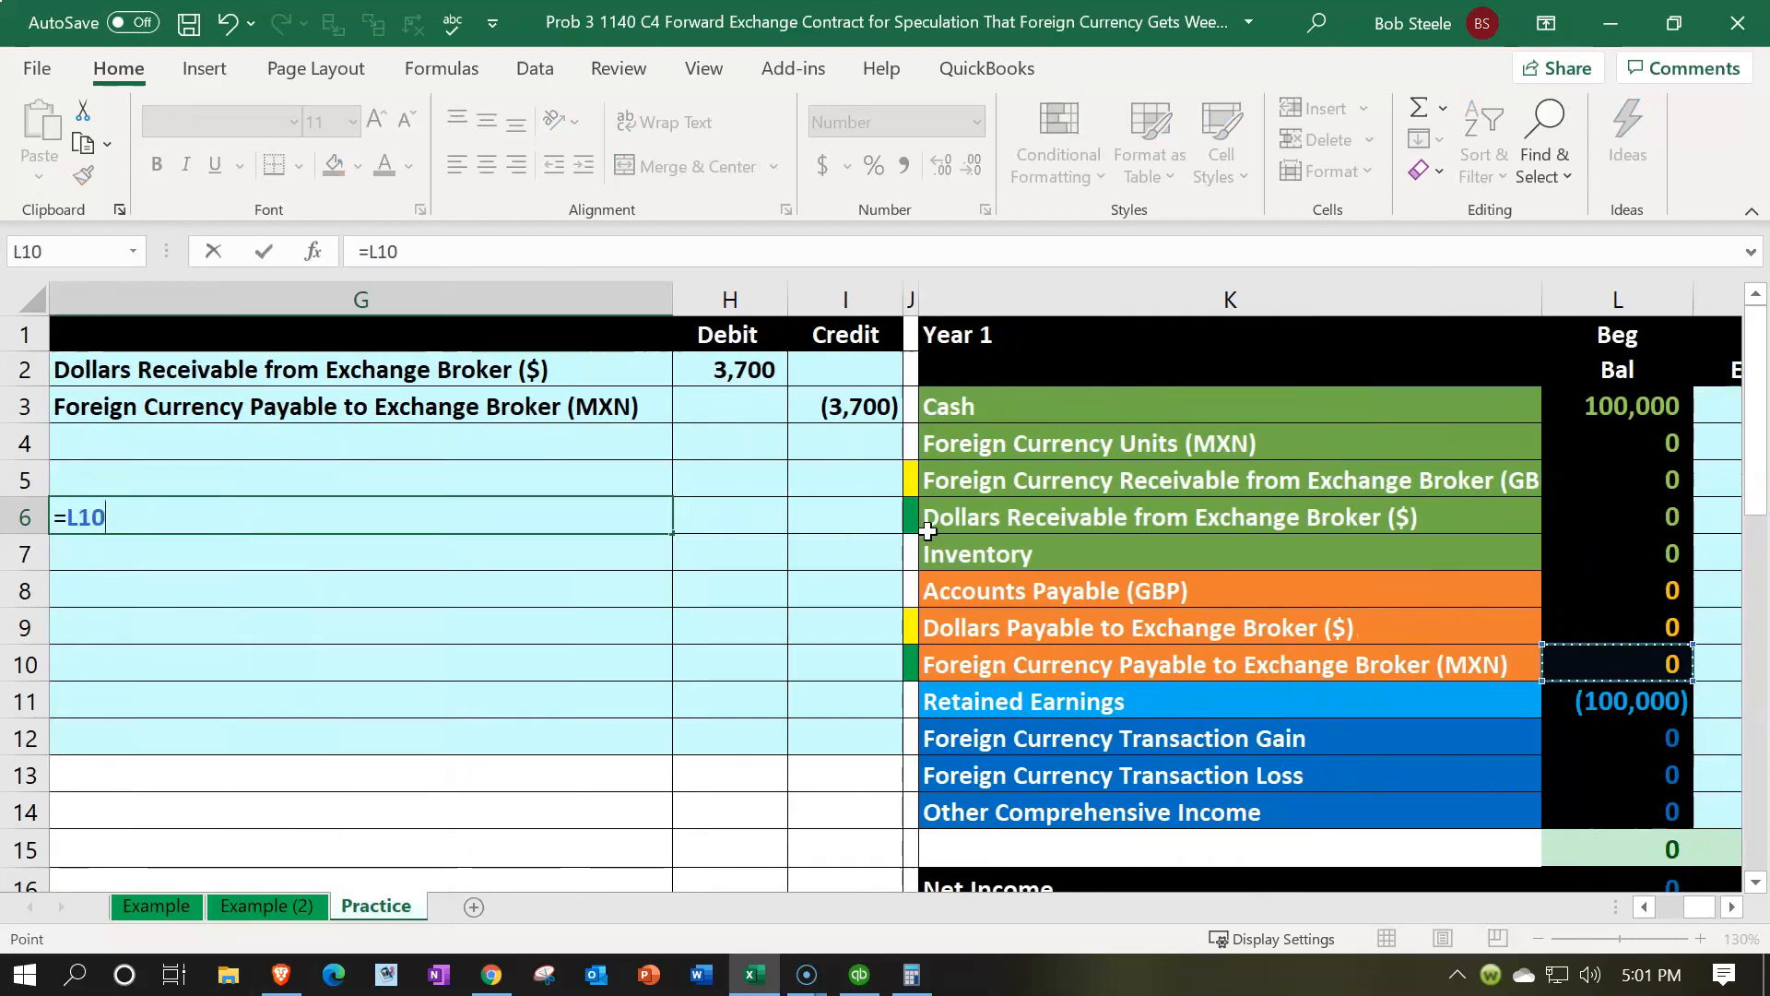
{"action": "key", "text": "Left"}
{"action": "key", "text": "Left"}
{"action": "key", "text": "Down"}
{"action": "key", "text": "Right"}
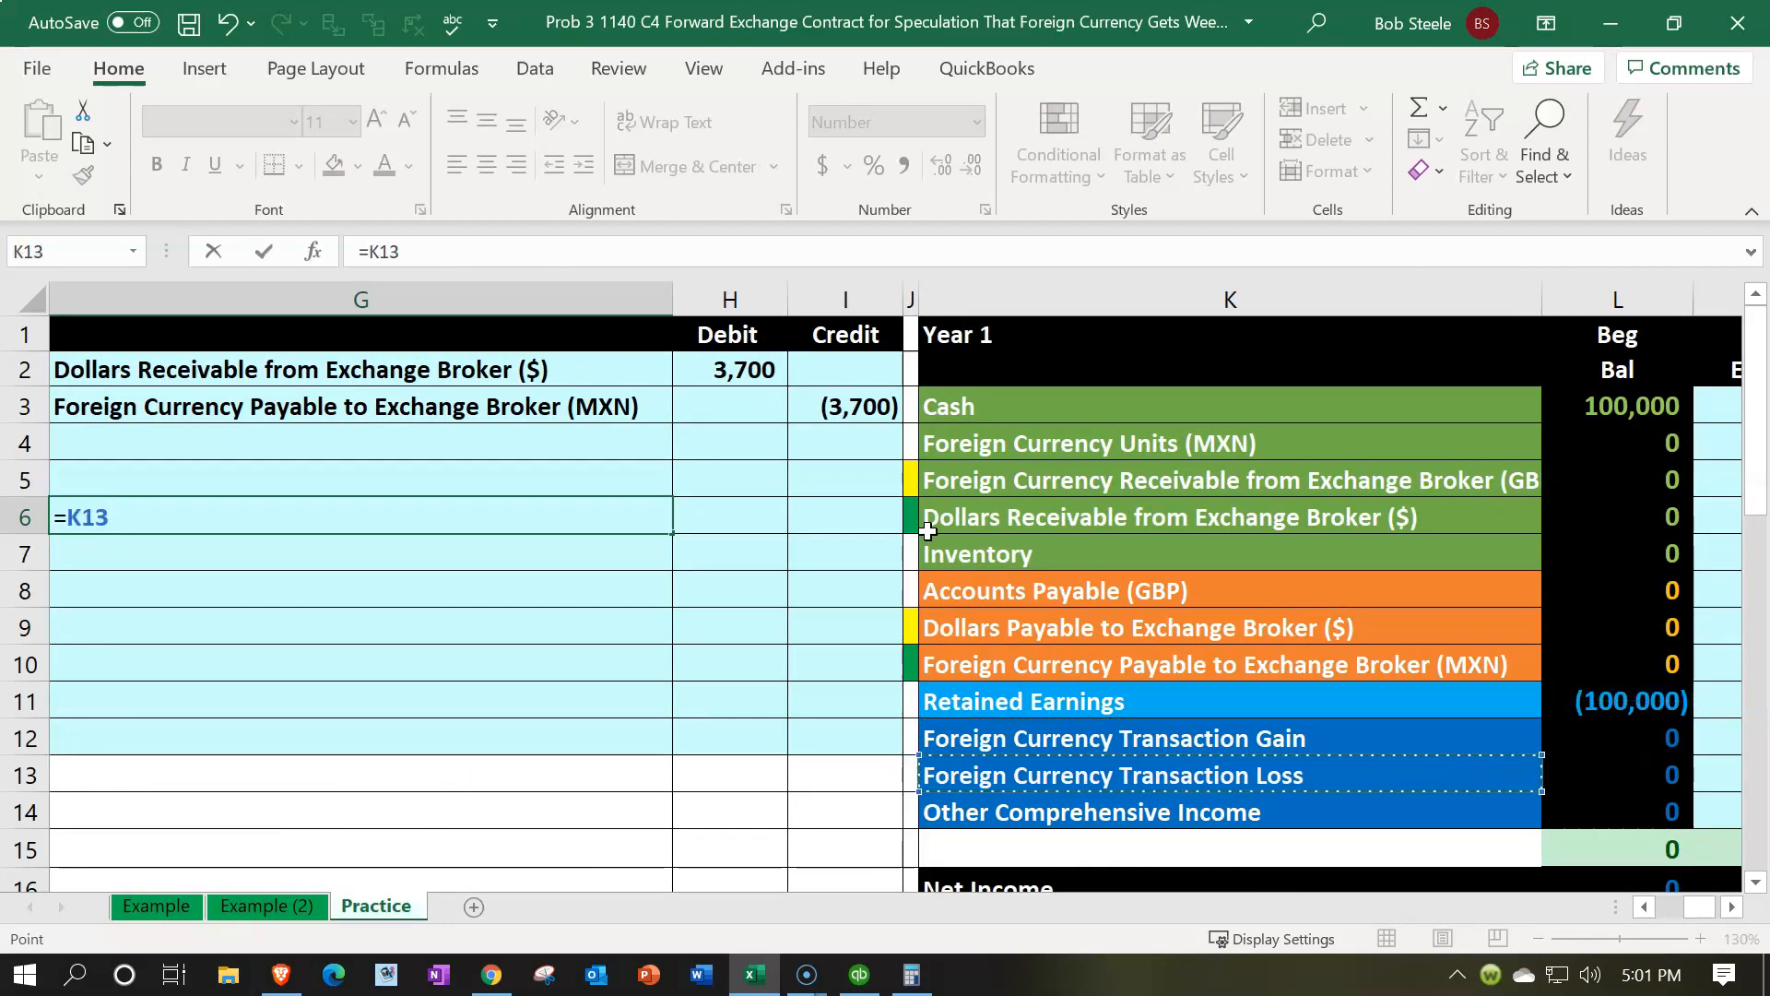
{"action": "key", "text": "Return"}
Fill G7 with a formula referencing the Foreign Currency Payable to Exchange Broker (MXN) account name
{"action": "type", "text": "="}
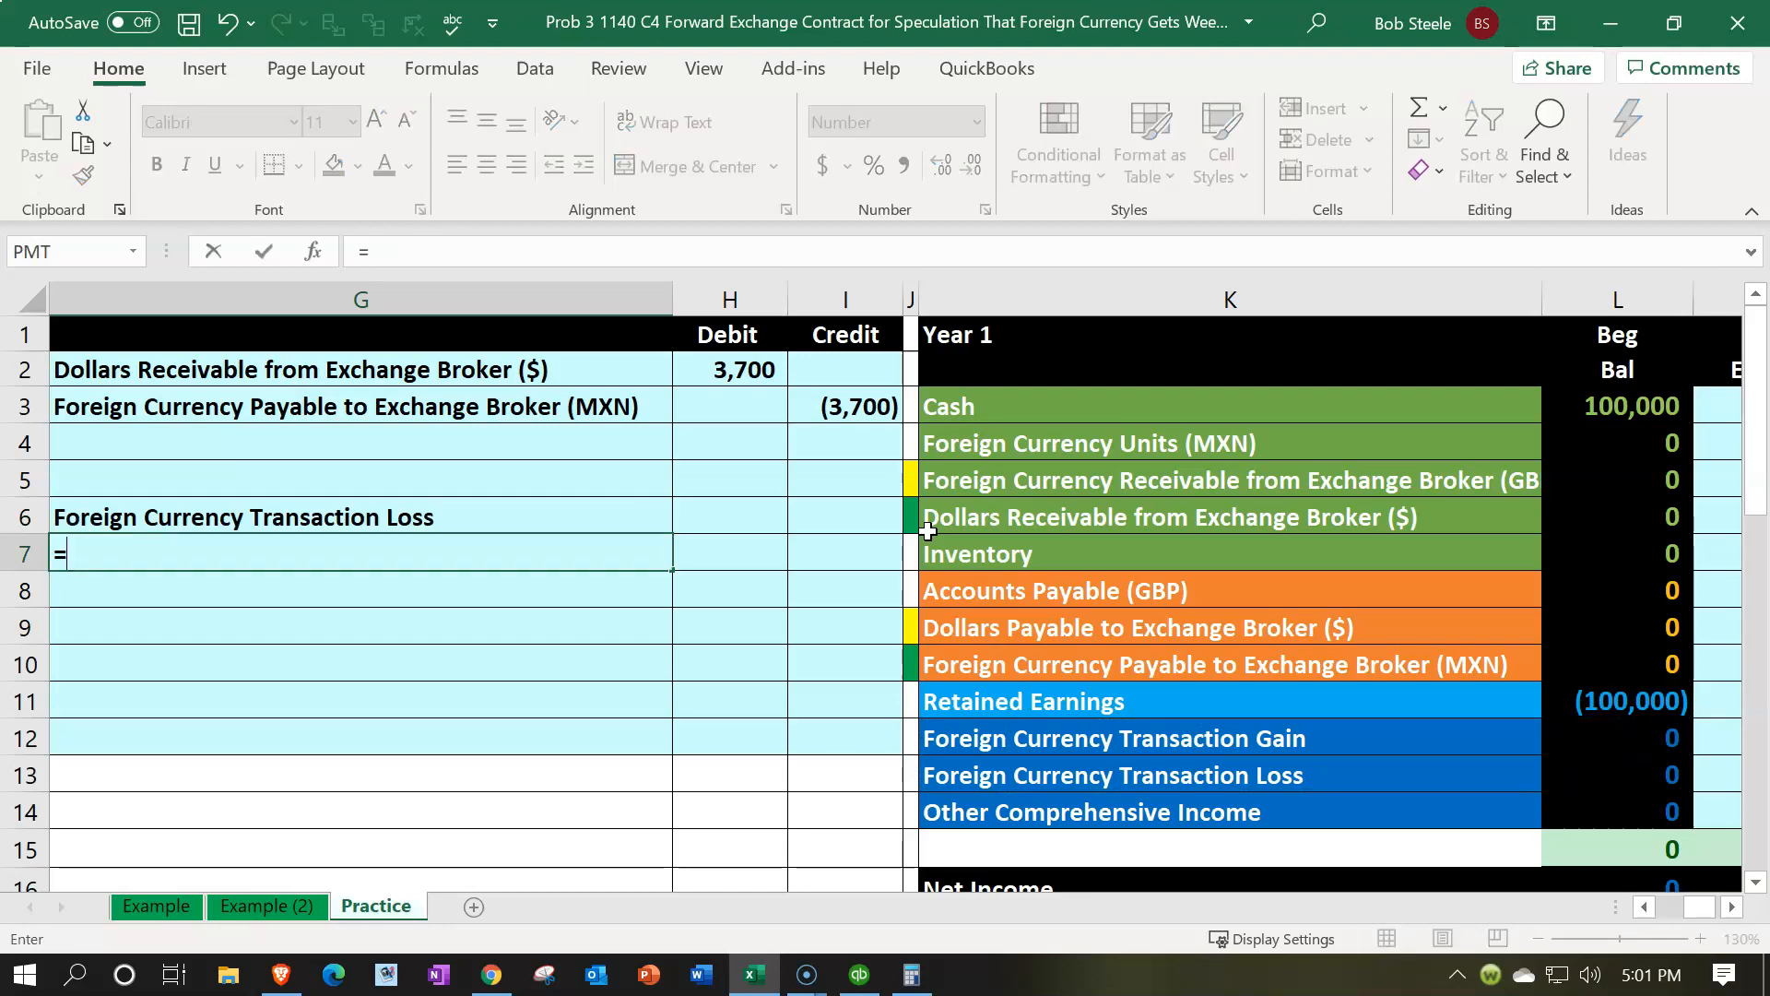
{"action": "key", "text": "Right"}
{"action": "key", "text": "Right"}
{"action": "key", "text": "Right"}
{"action": "key", "text": "Right"}
{"action": "key", "text": "Down"}
{"action": "key", "text": "Down"}
{"action": "key", "text": "Down"}
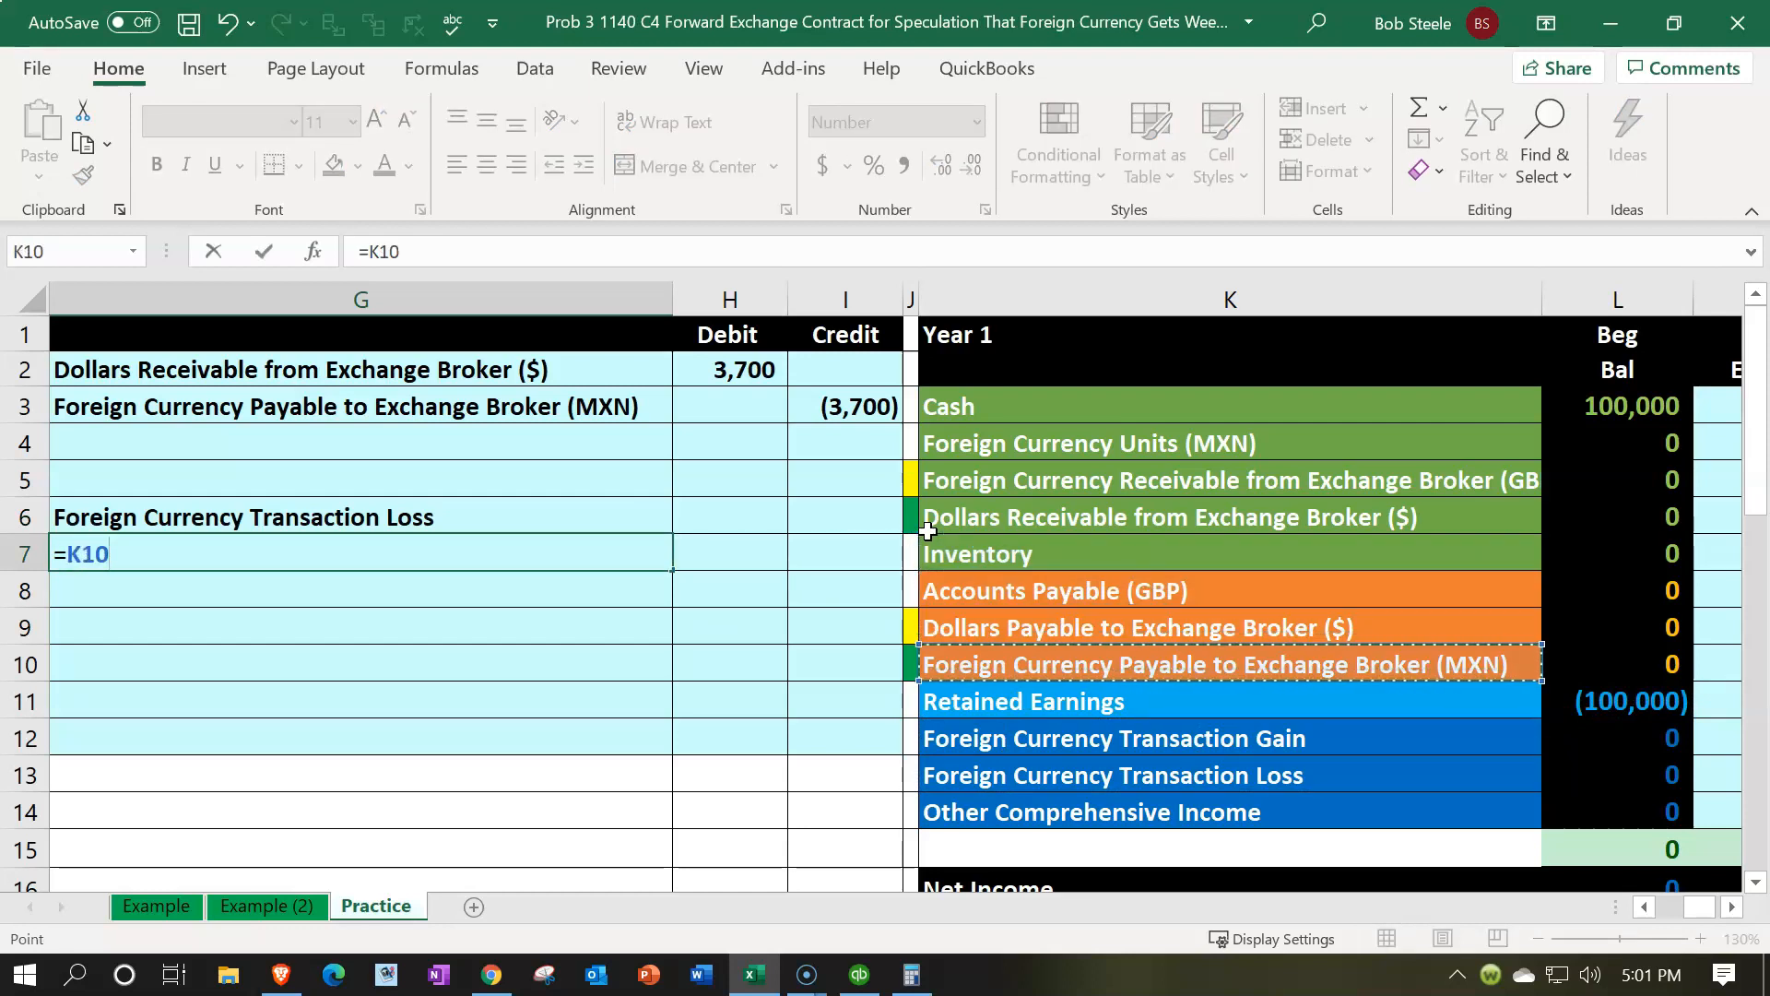
{"action": "key", "text": "Return"}
Enter the debit in H6 as the forward rate change (C17 minus C16) multiplied by the MXN amount in B20
{"action": "key", "text": "Up"}
{"action": "key", "text": "Right"}
{"action": "key", "text": "Up"}
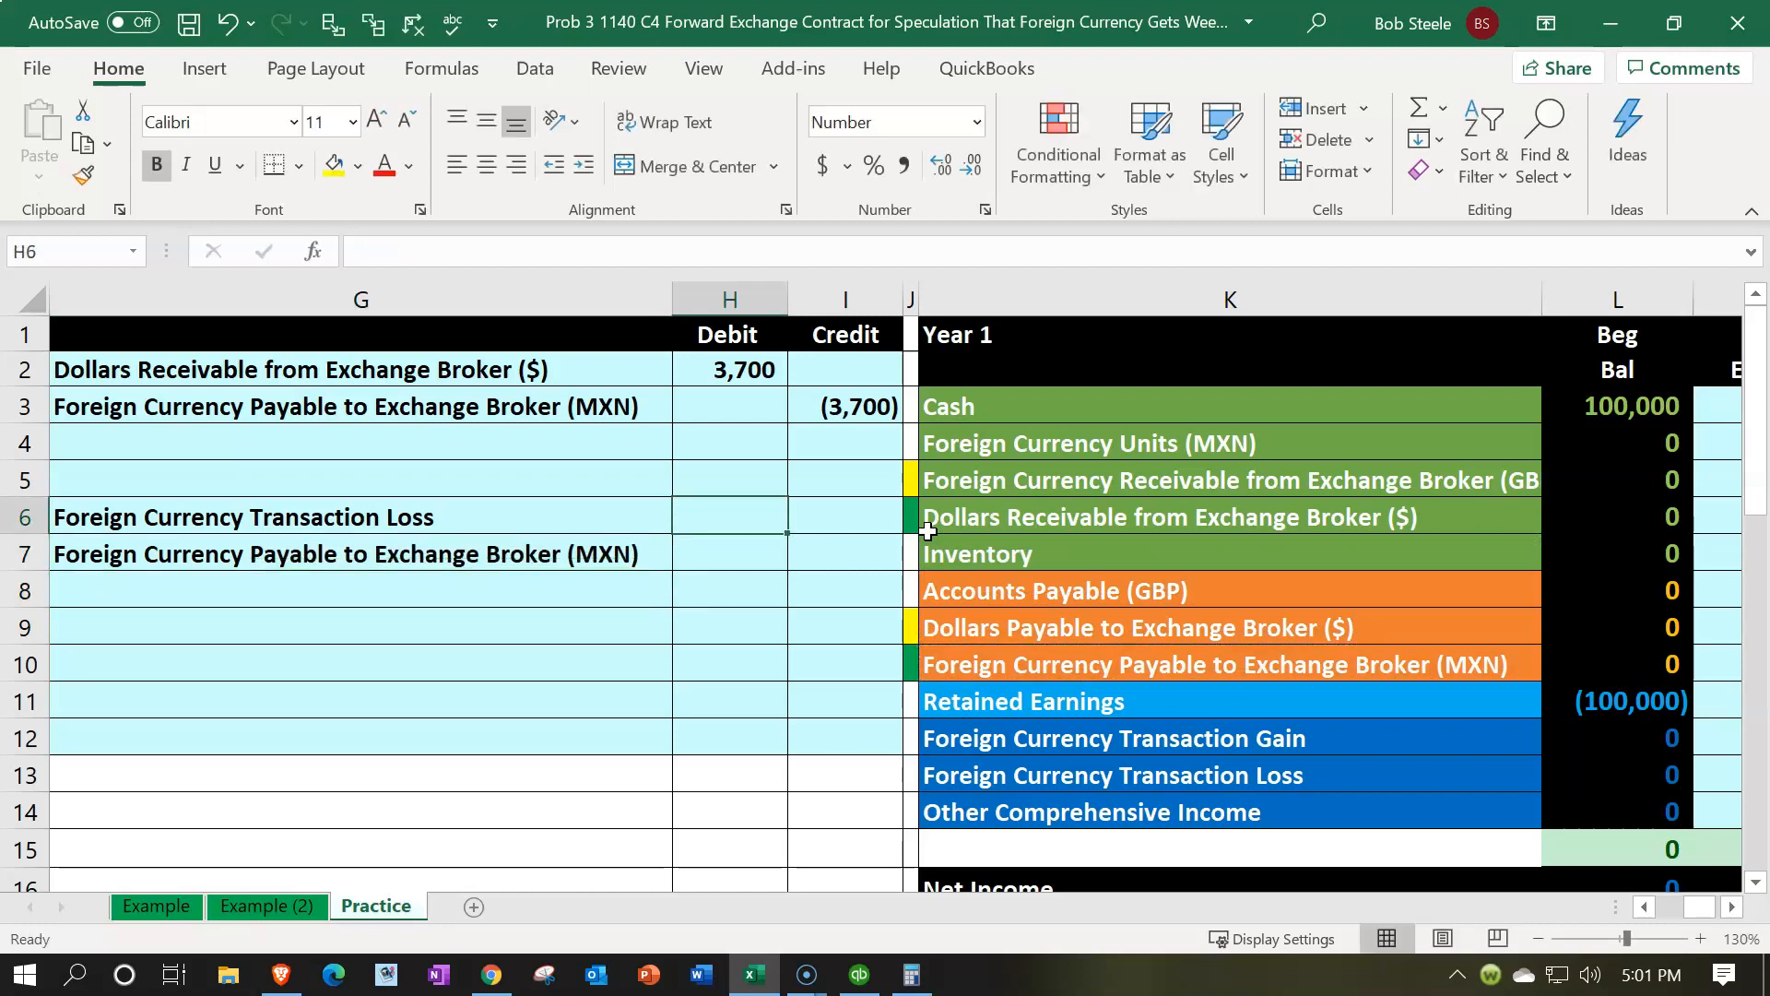
{"action": "type", "text": "=("}
{"action": "key", "text": "Down"}
{"action": "key", "text": "Down"}
{"action": "key", "text": "Down"}
{"action": "key", "text": "Down"}
{"action": "key", "text": "Down"}
{"action": "key", "text": "Down"}
{"action": "key", "text": "Down"}
{"action": "key", "text": "Down"}
{"action": "key", "text": "Down"}
{"action": "key", "text": "Left"}
{"action": "key", "text": "Left"}
{"action": "key", "text": "Left"}
{"action": "key", "text": "Left"}
{"action": "key", "text": "Left"}
{"action": "key", "text": "Left"}
{"action": "key", "text": "Left"}
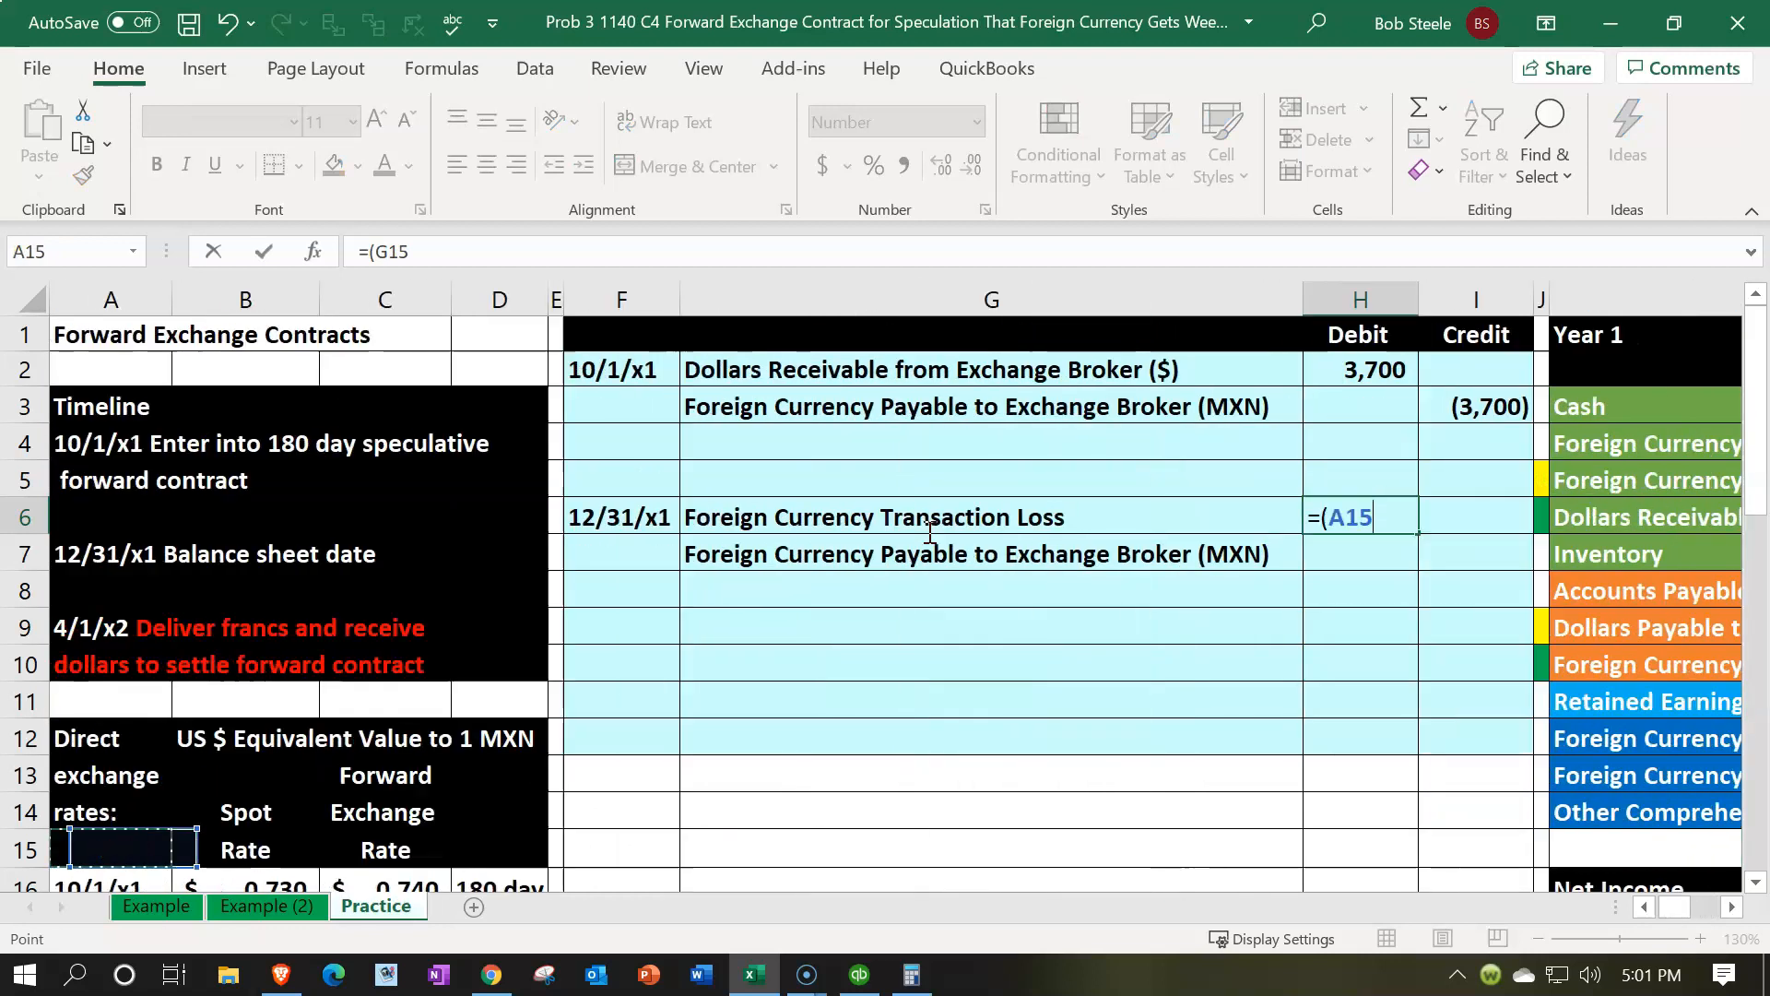
{"action": "key", "text": "Down"}
{"action": "key", "text": "Down"}
{"action": "key", "text": "Down"}
{"action": "key", "text": "Down"}
{"action": "key", "text": "Down"}
{"action": "key", "text": "Right"}
{"action": "key", "text": "Right"}
{"action": "key", "text": "Up"}
{"action": "key", "text": "Up"}
{"action": "key", "text": "Up"}
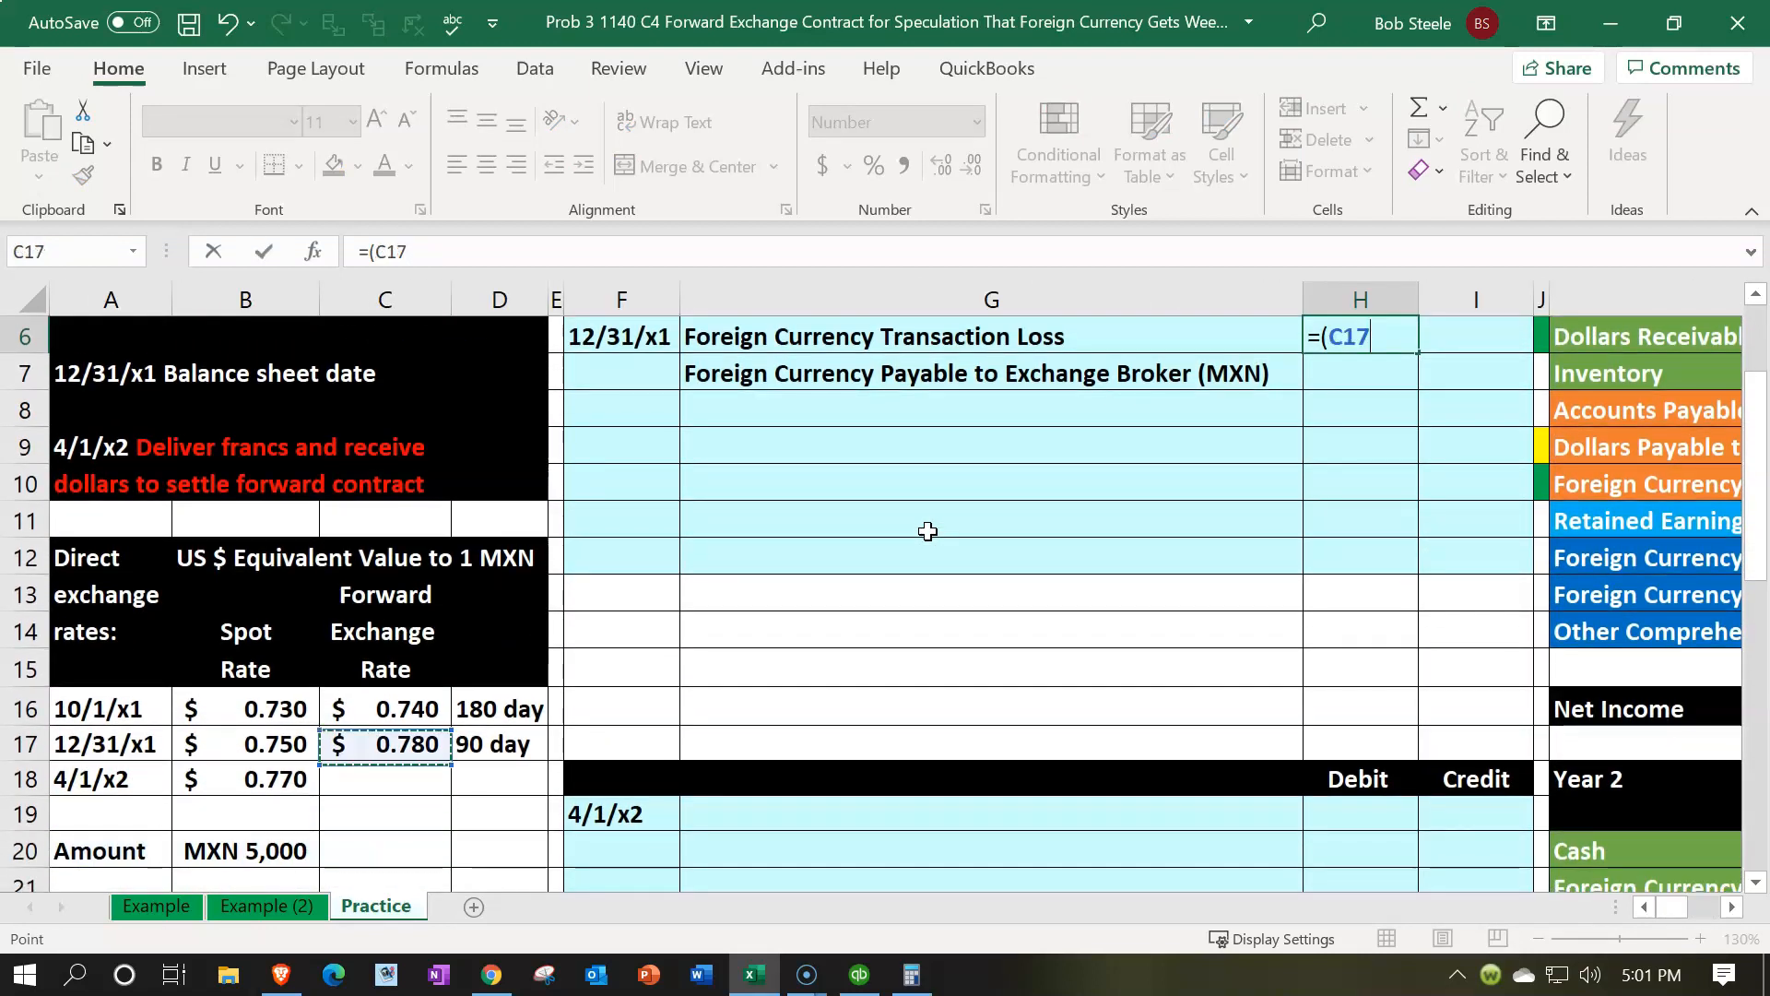
{"action": "type", "text": "-"}
{"action": "left_click", "coordinate": [427, 707]}
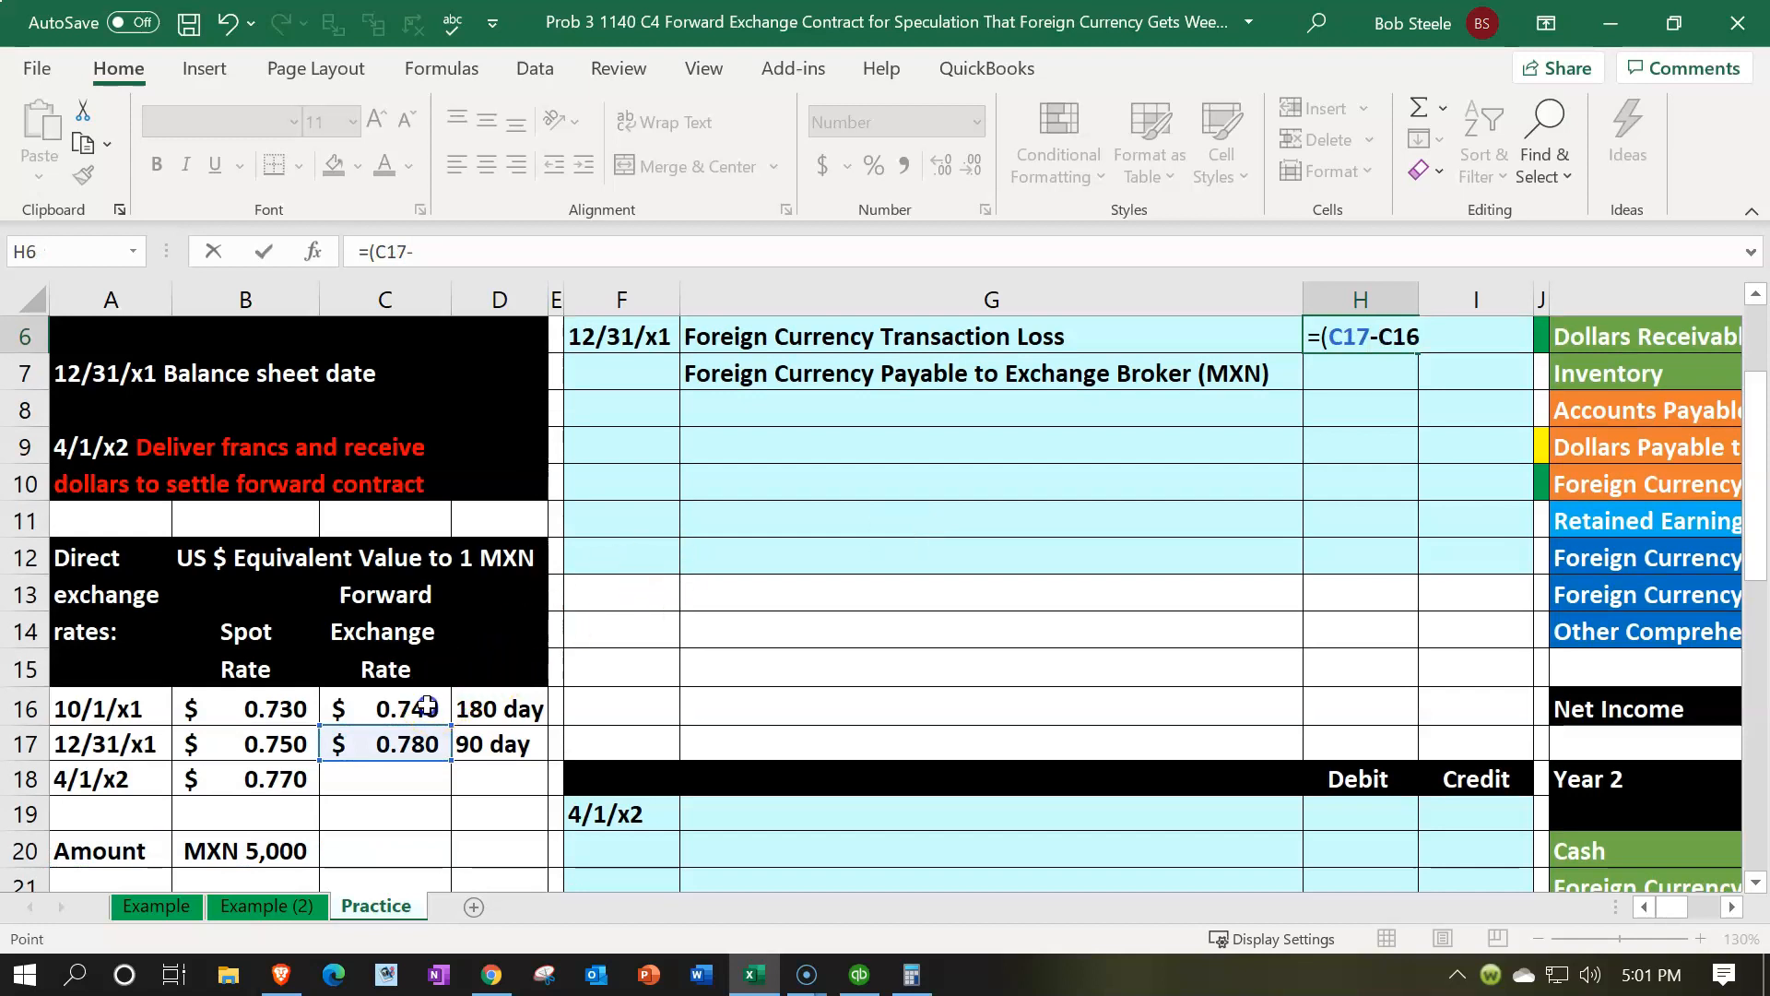
{"action": "type", "text": ")"}
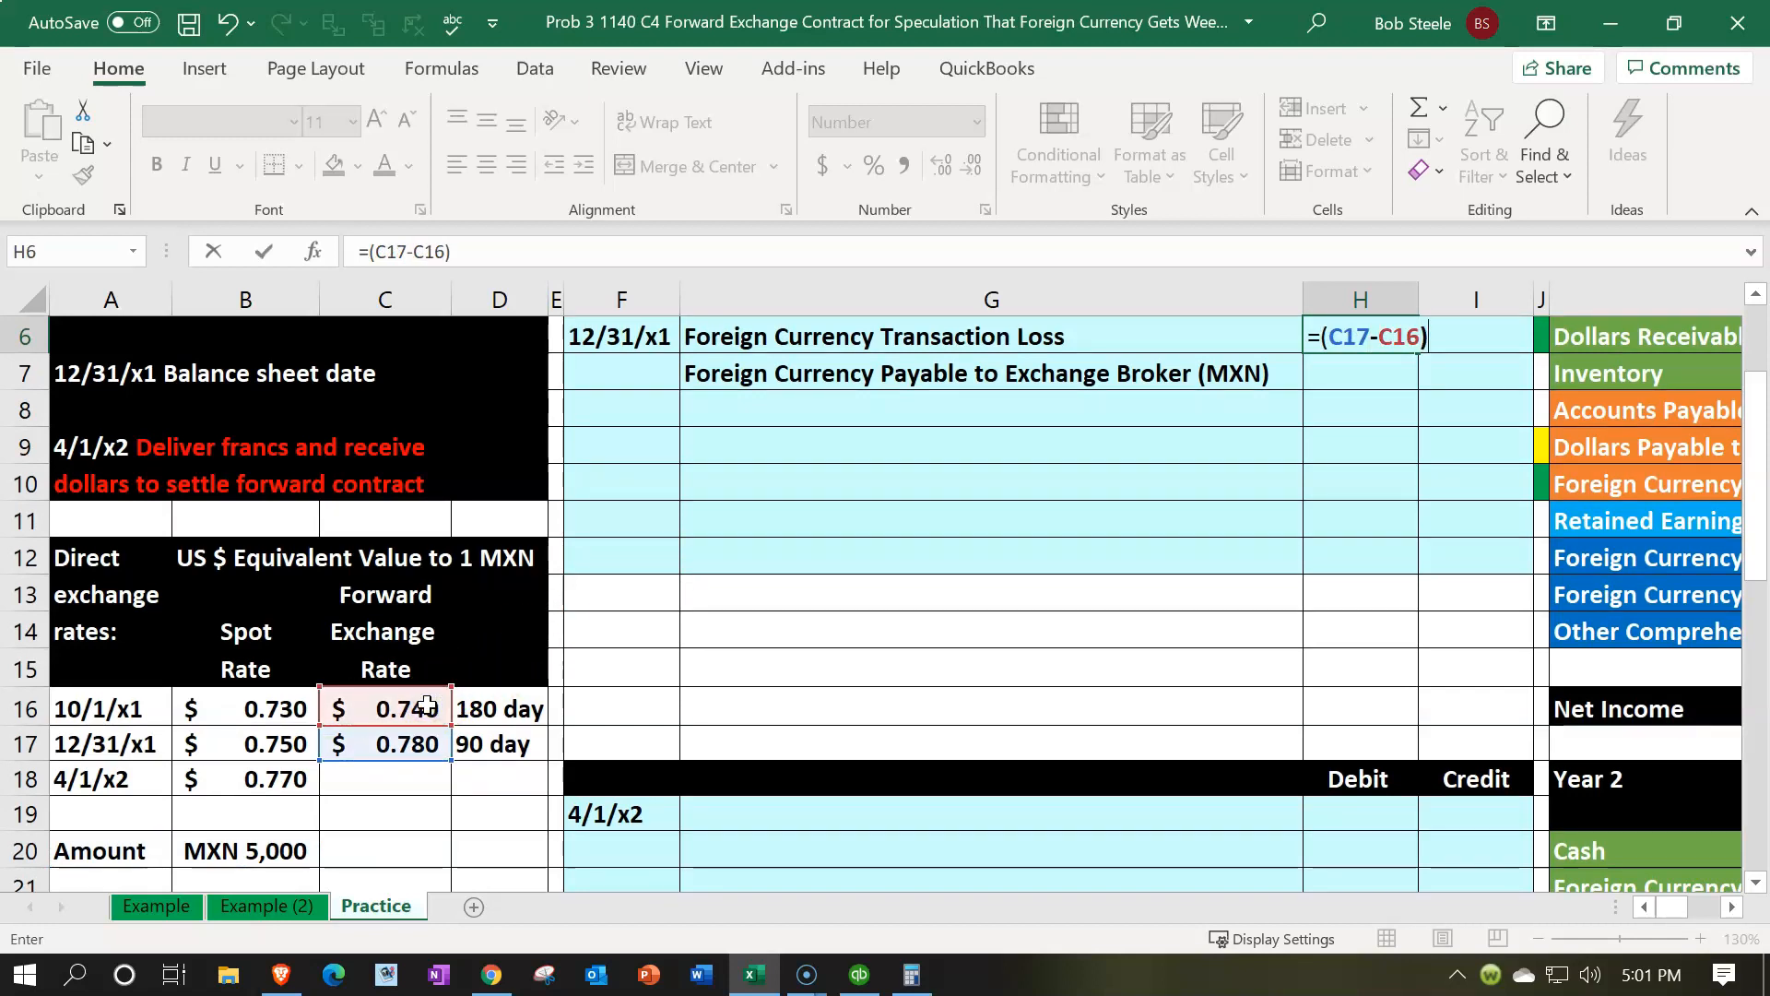
{"action": "type", "text": "*"}
{"action": "left_click", "coordinate": [259, 849]}
{"action": "key", "text": "Return"}
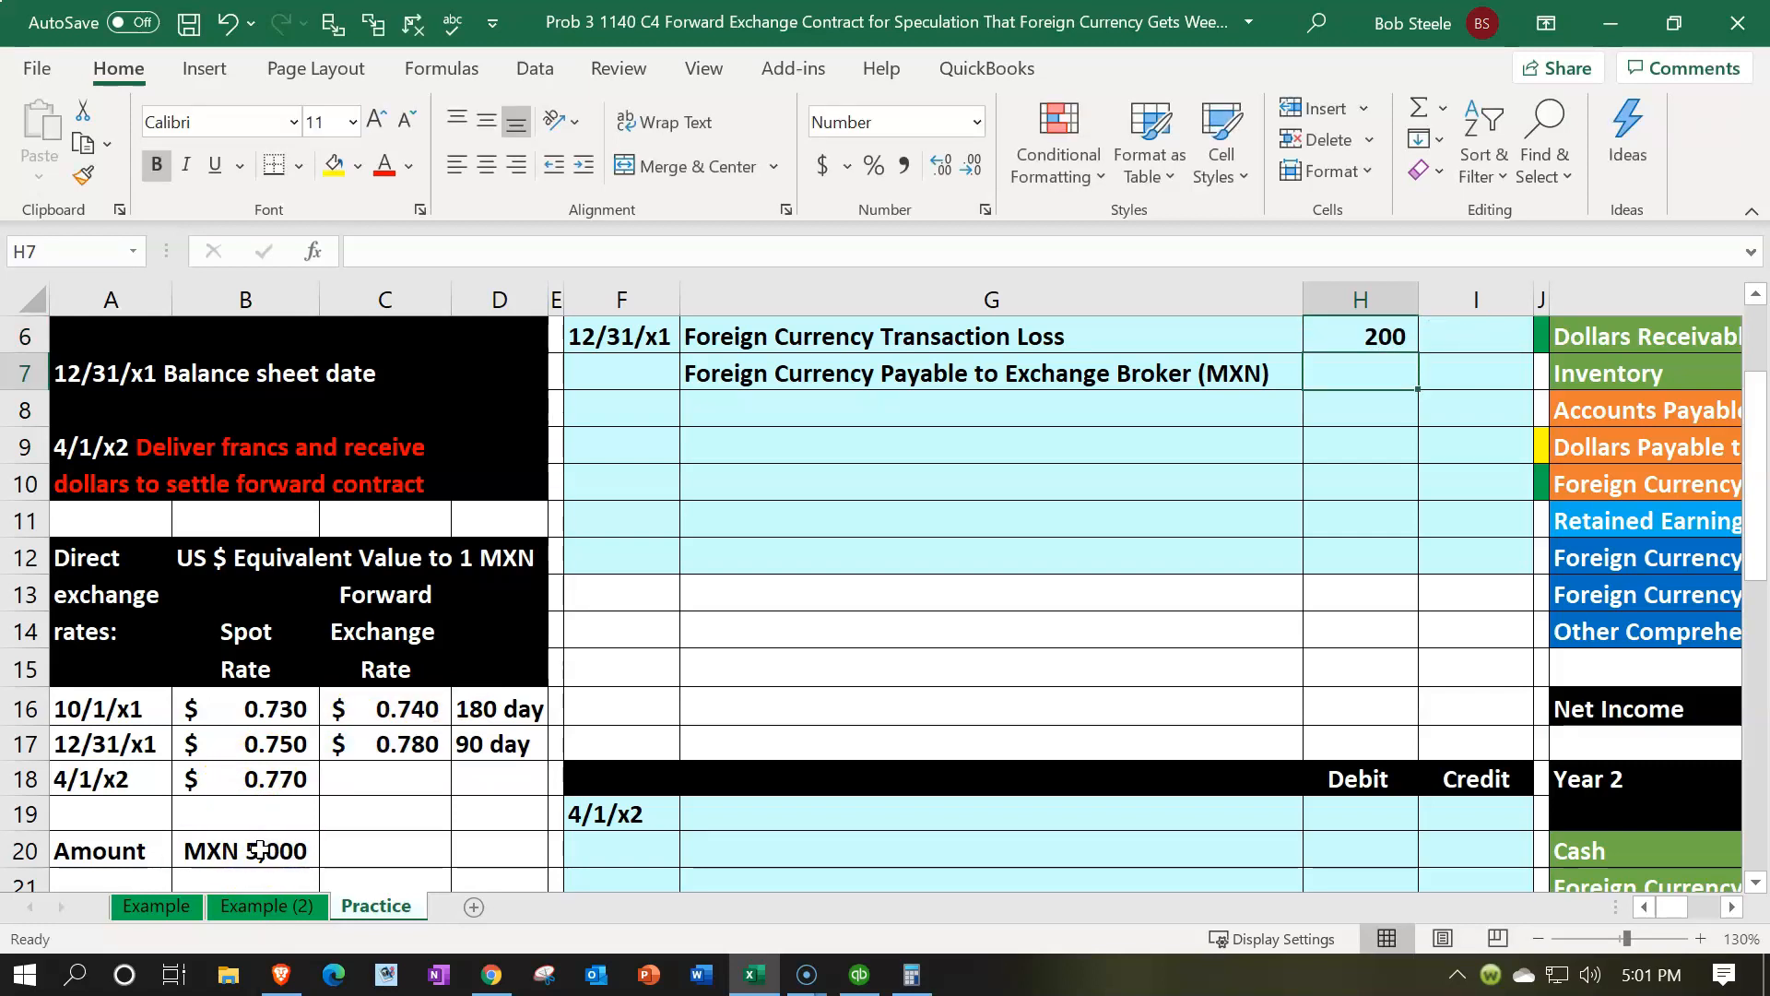
Enter the credit in I7 as the negative of the debit in H6
{"action": "key", "text": "Right"}
{"action": "type", "text": "=-"}
{"action": "key", "text": "Left"}
{"action": "key", "text": "Up"}
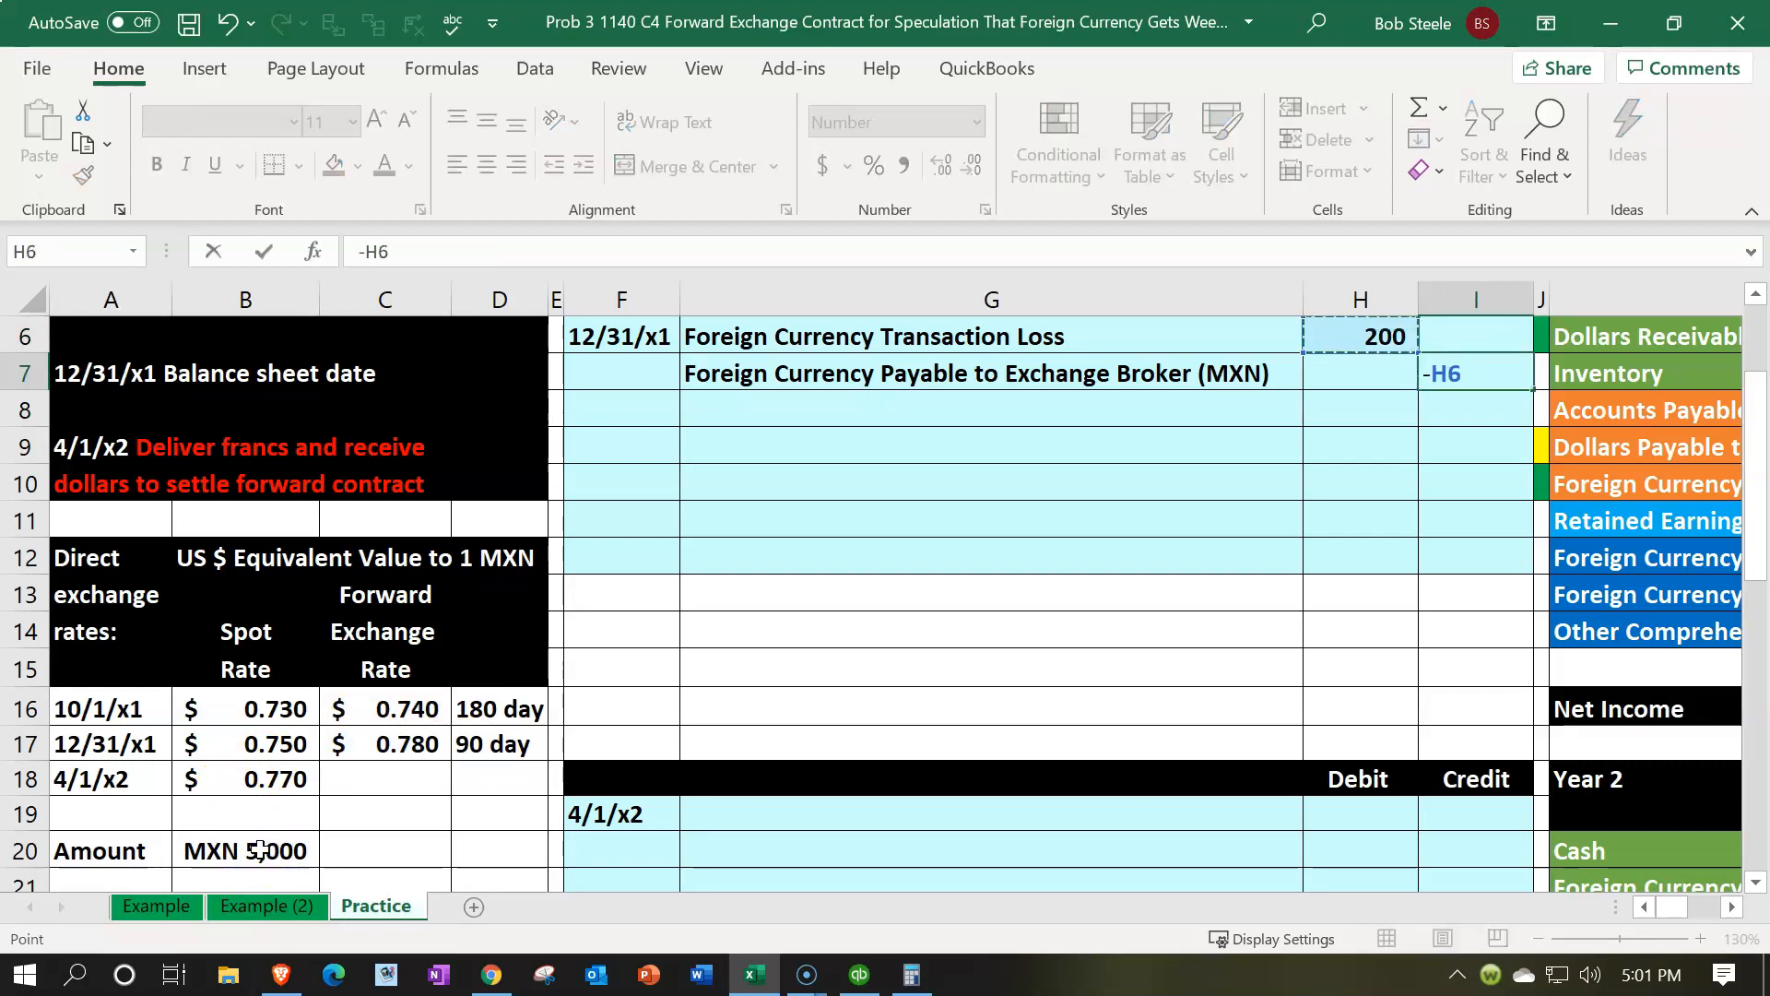
{"action": "key", "text": "Return"}
Post the transaction loss debit to the Foreign Currency Transaction Loss row of the Entries column by referencing the journal entry
{"action": "key", "text": "Up"}
{"action": "key", "text": "Up"}
{"action": "key", "text": "Up"}
{"action": "key", "text": "Right"}
{"action": "key", "text": "Right"}
{"action": "key", "text": "Right"}
{"action": "key", "text": "Right"}
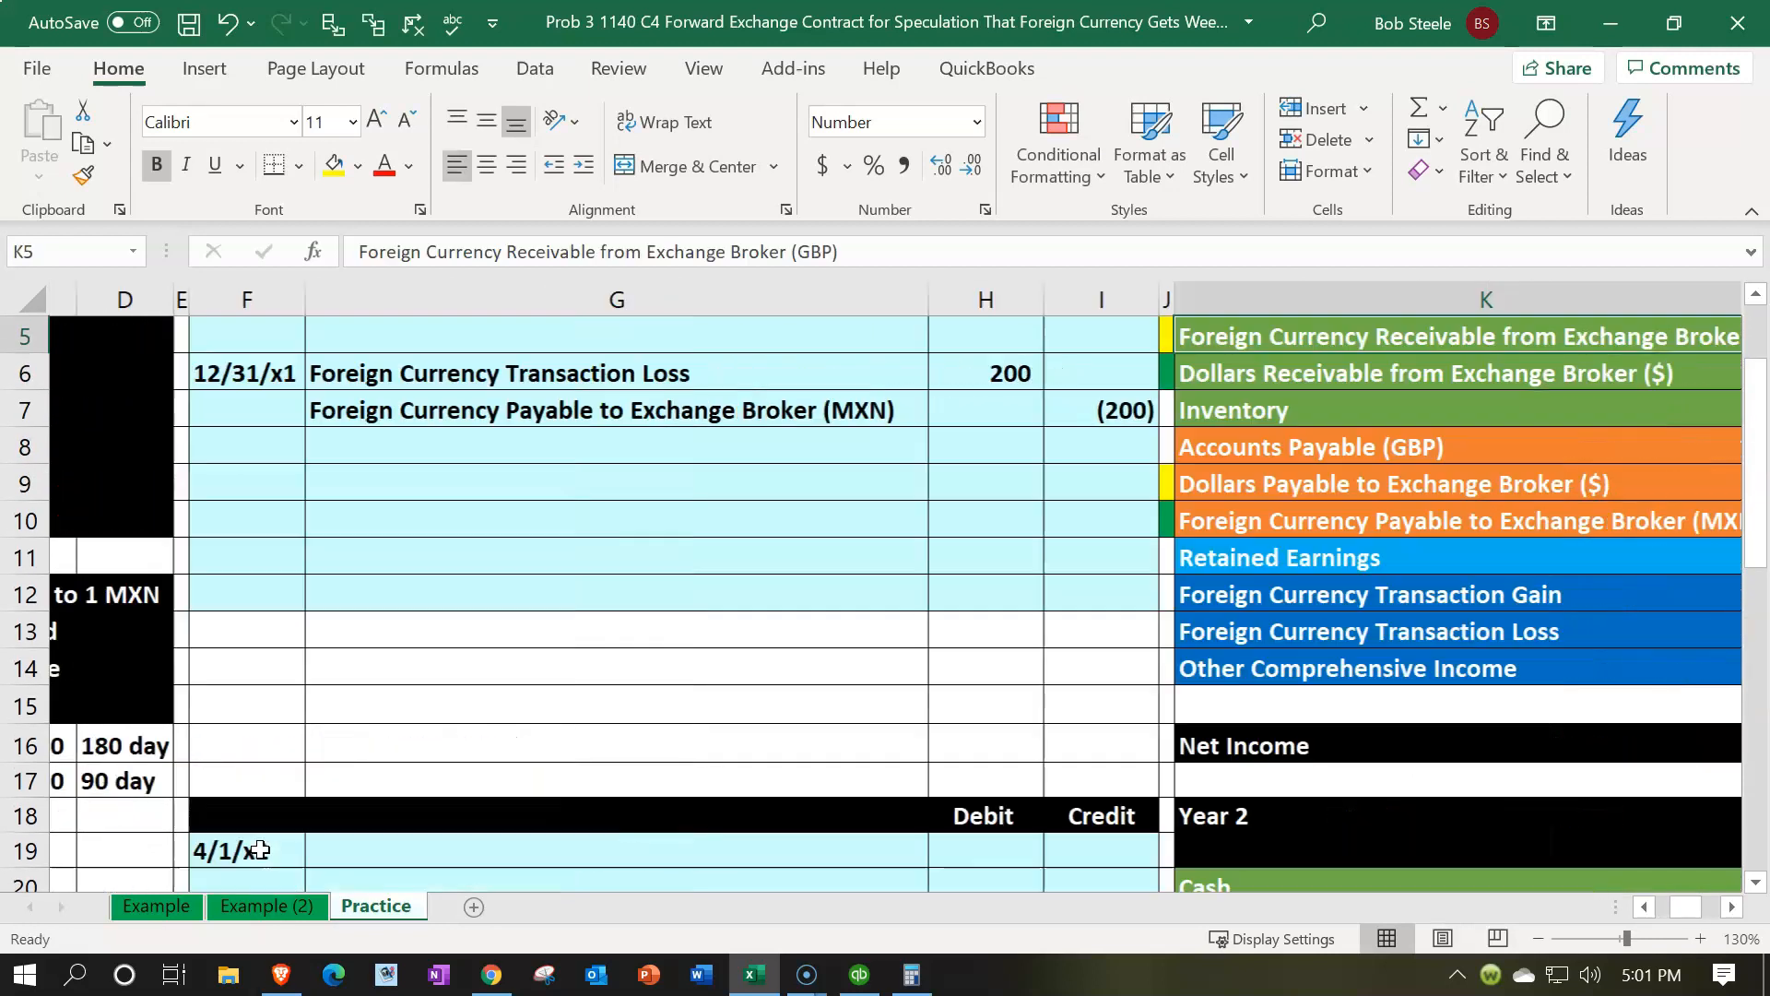
{"action": "key", "text": "Down"}
{"action": "key", "text": "Down"}
{"action": "key", "text": "Down"}
{"action": "key", "text": "Down"}
{"action": "key", "text": "Down"}
{"action": "key", "text": "Down"}
{"action": "key", "text": "Down"}
{"action": "key", "text": "Down"}
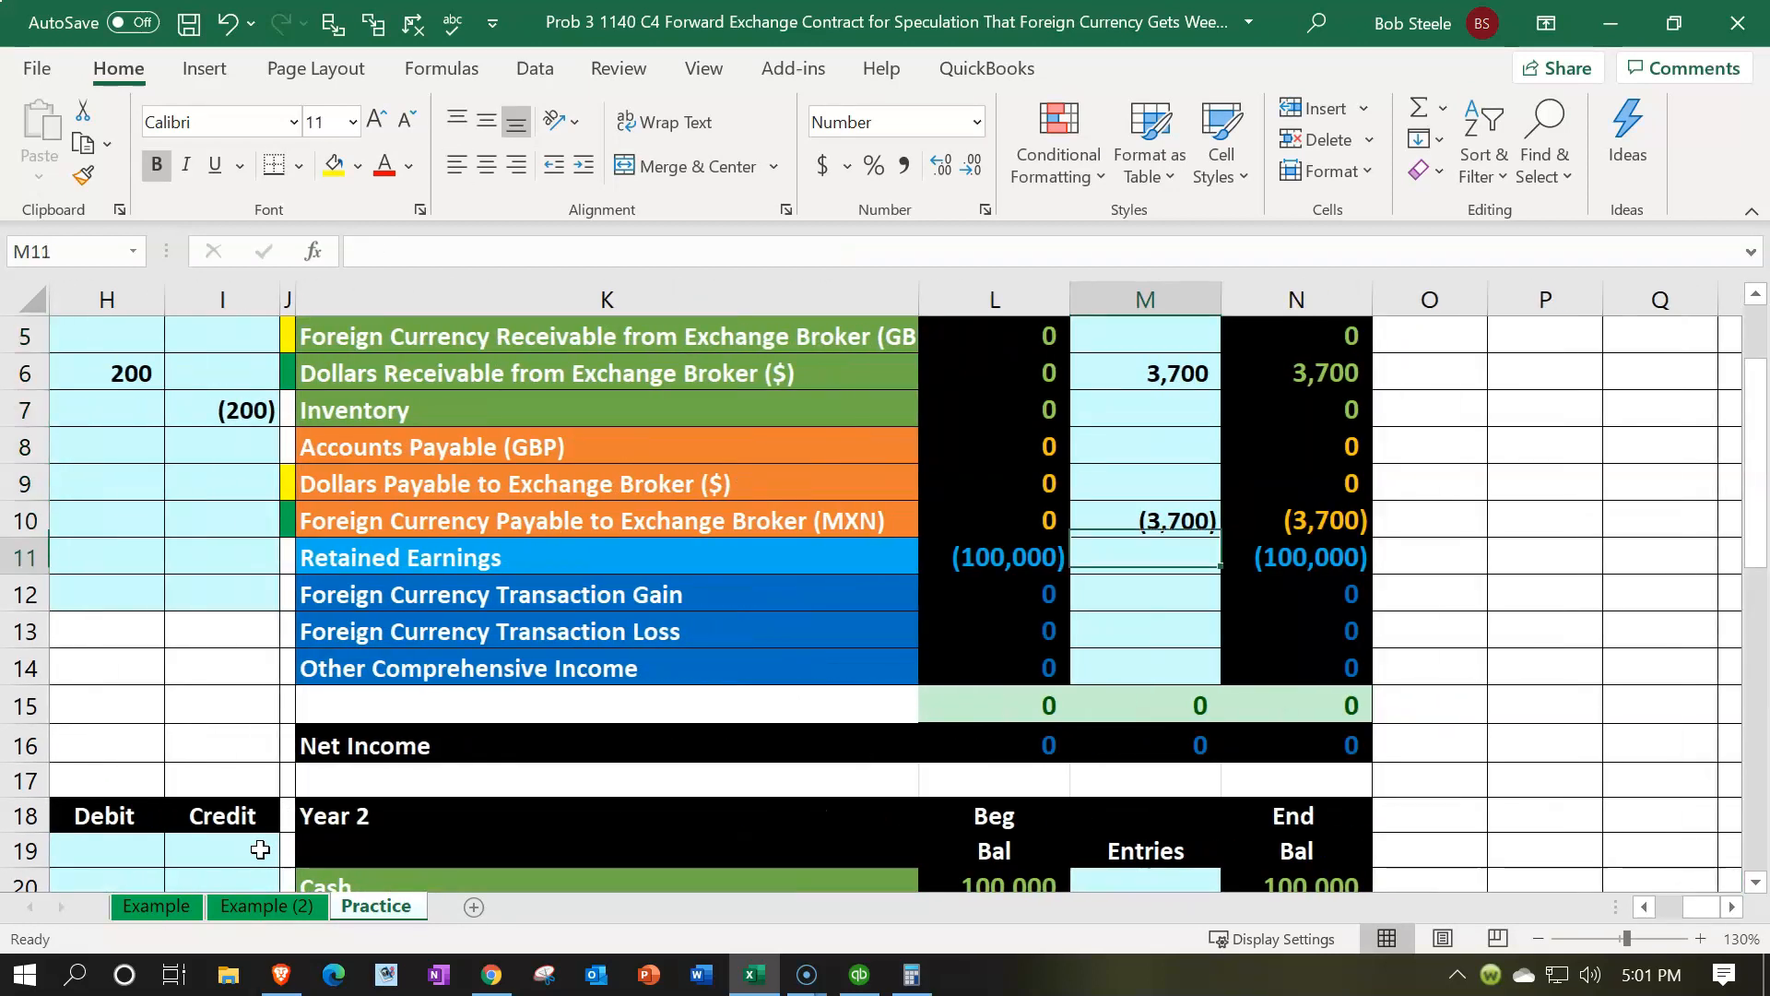
{"action": "type", "text": "="}
{"action": "key", "text": "Left"}
{"action": "key", "text": "Left"}
{"action": "key", "text": "Left"}
{"action": "key", "text": "Left"}
{"action": "key", "text": "Left"}
{"action": "key", "text": "Left"}
{"action": "key", "text": "Up"}
{"action": "key", "text": "Up"}
{"action": "key", "text": "Up"}
{"action": "key", "text": "Up"}
{"action": "key", "text": "Up"}
{"action": "key", "text": "Up"}
{"action": "key", "text": "Up"}
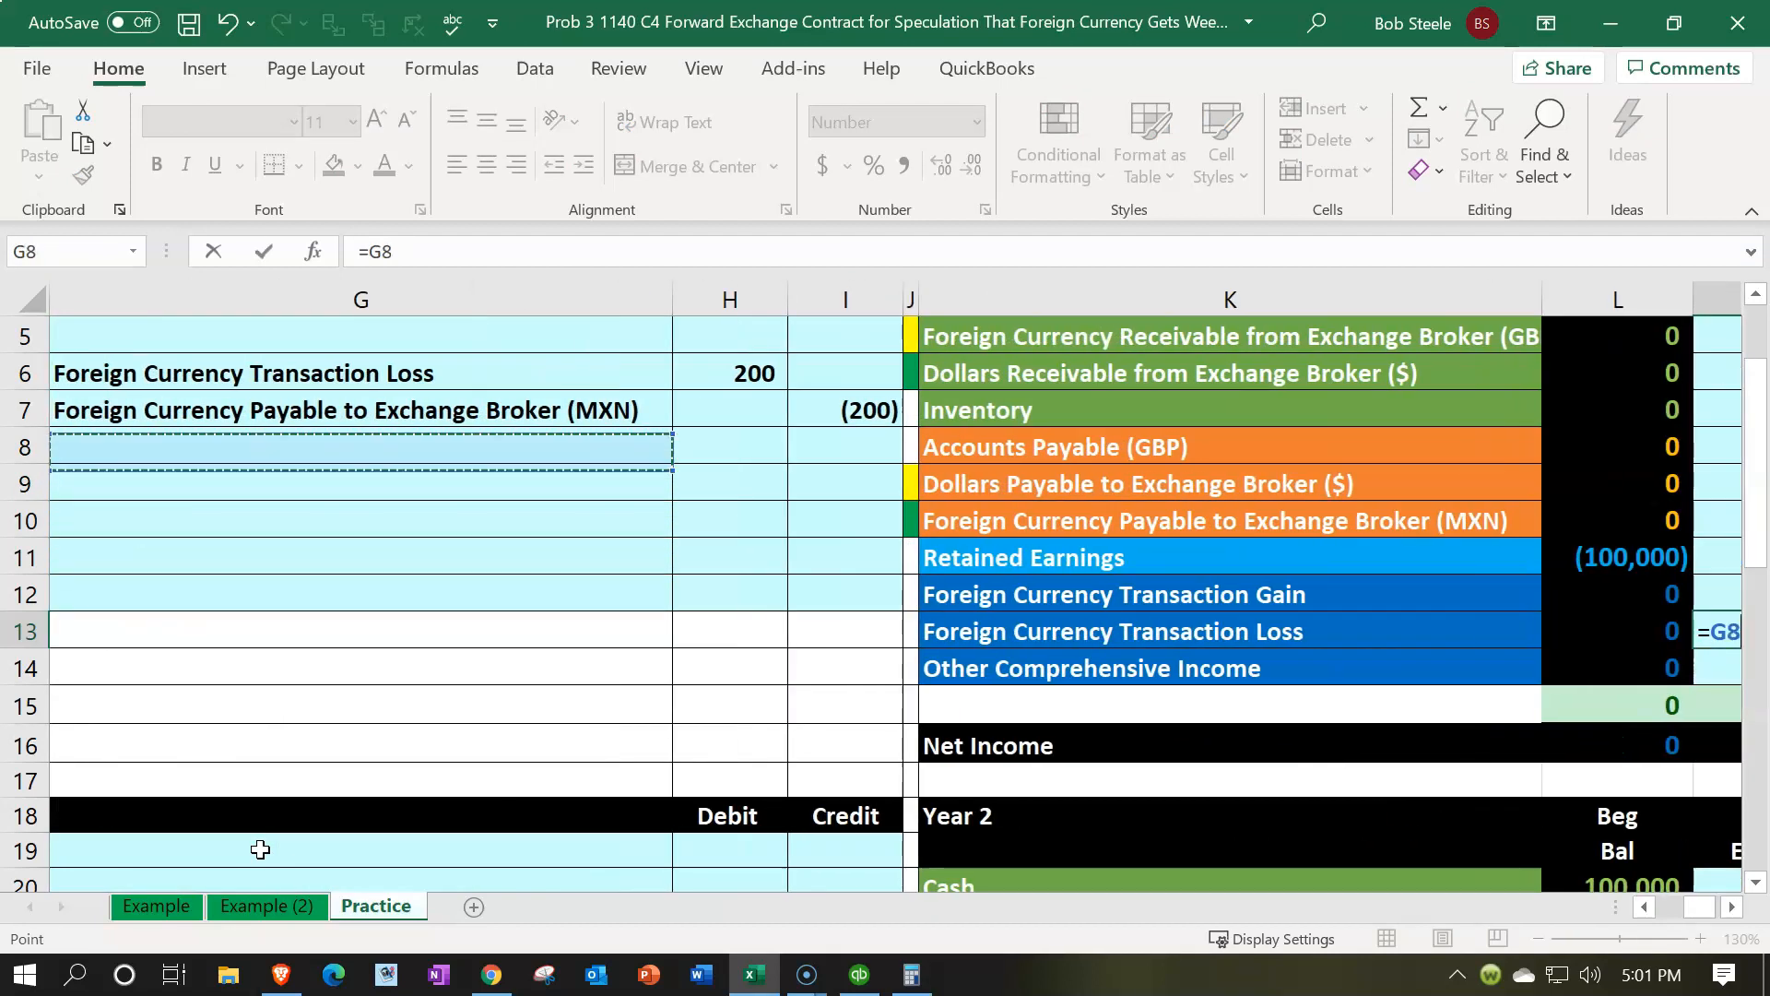
{"action": "key", "text": "Right"}
{"action": "key", "text": "Return"}
Add the I7 credit to the existing formula in the Entries cell for Foreign Currency Payable to Exchange Broker (MXN)
{"action": "key", "text": "Up"}
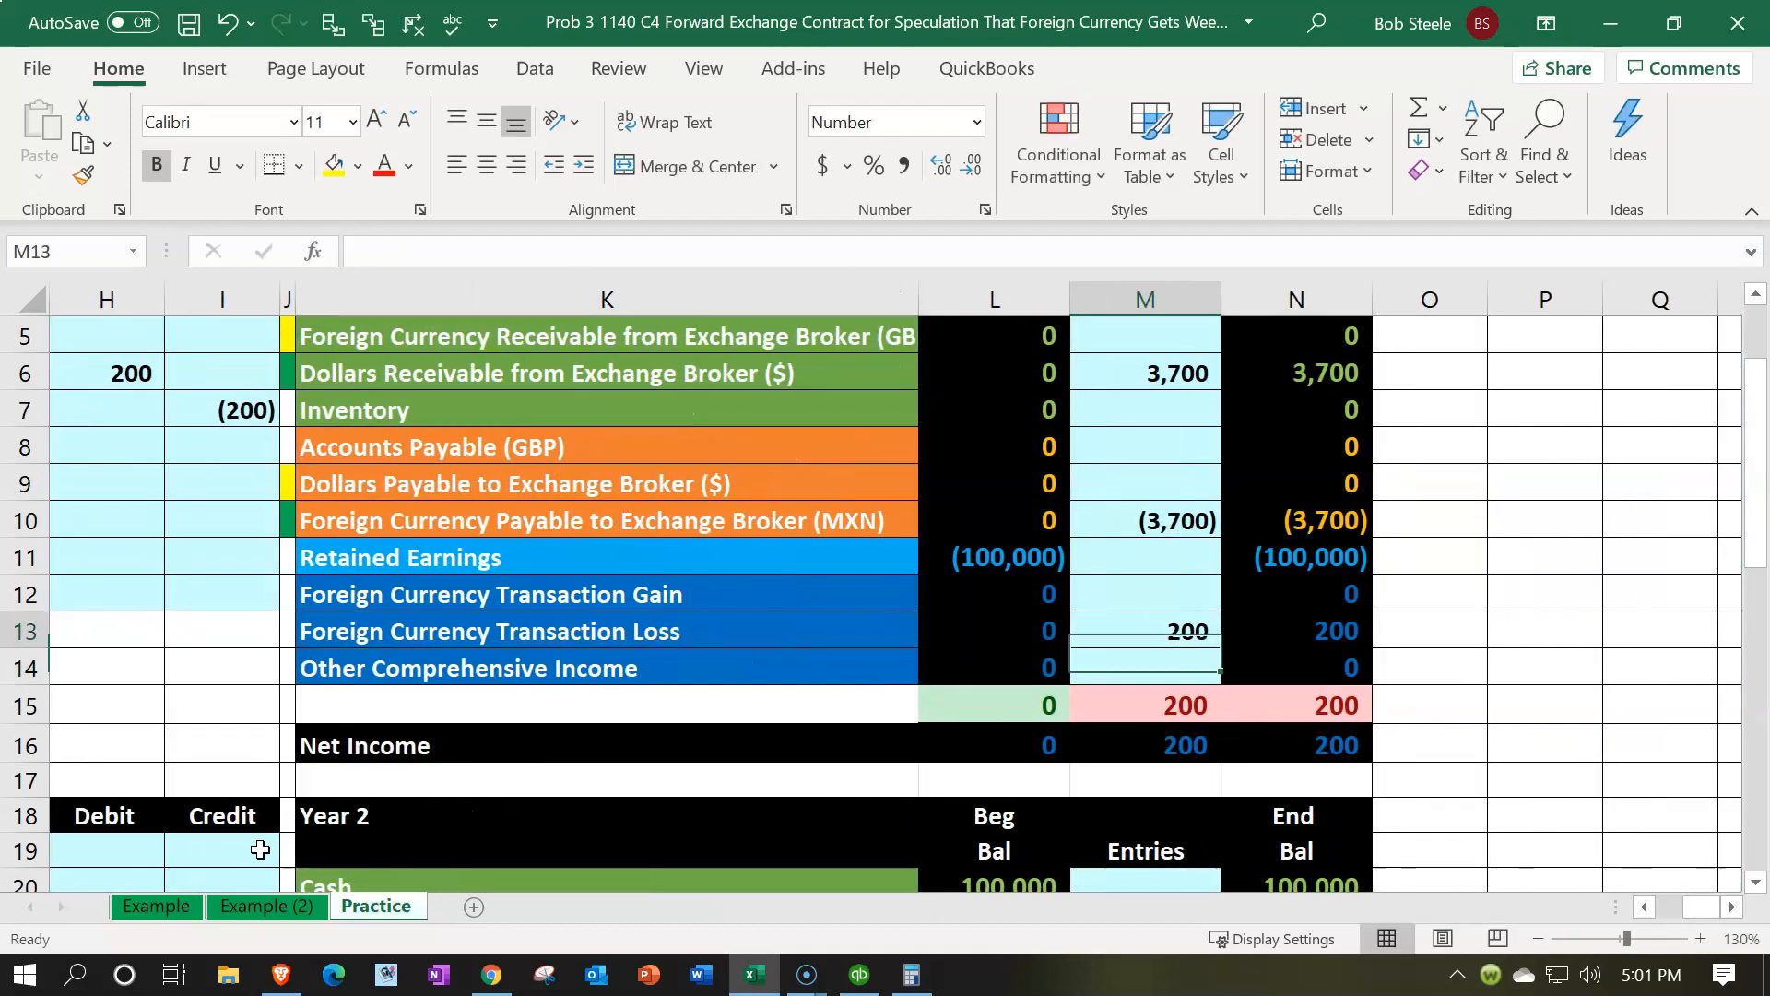
{"action": "key", "text": "Left"}
{"action": "key", "text": "Left"}
{"action": "key", "text": "Left"}
{"action": "key", "text": "Left"}
{"action": "key", "text": "Left"}
{"action": "key", "text": "Left"}
{"action": "key", "text": "Up"}
{"action": "key", "text": "Up"}
{"action": "key", "text": "Up"}
{"action": "key", "text": "Up"}
{"action": "key", "text": "Up"}
{"action": "key", "text": "Up"}
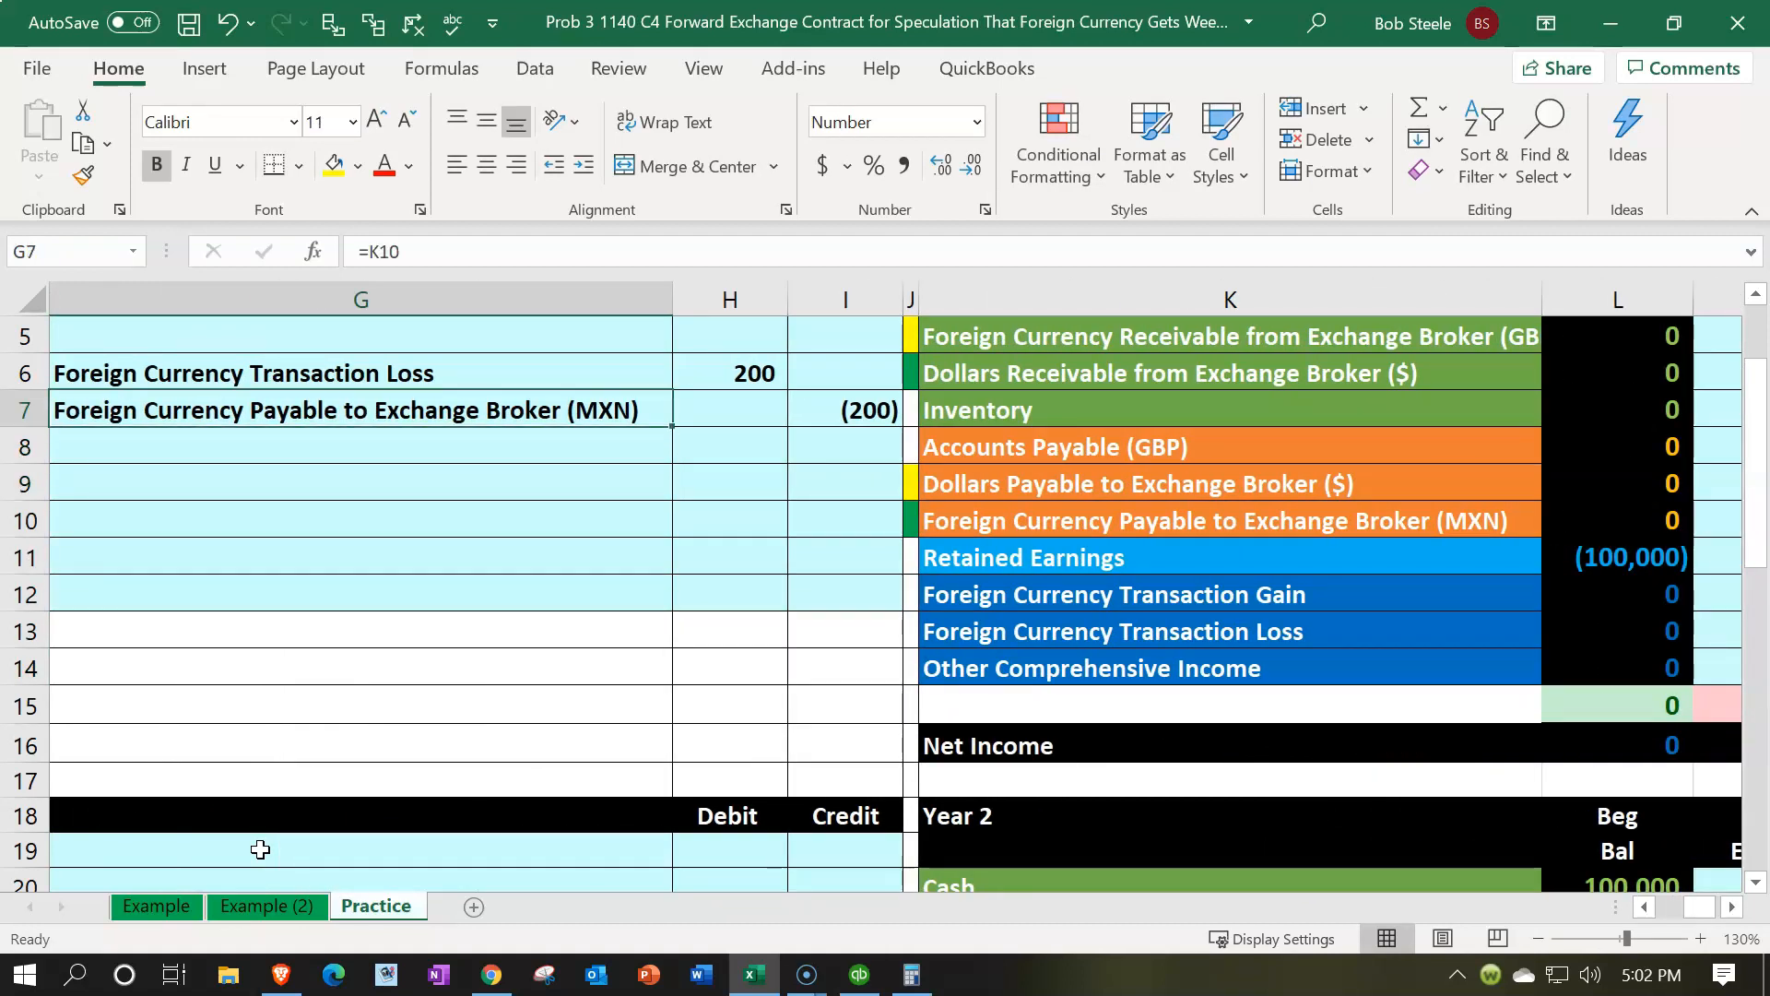
{"action": "key", "text": "Right"}
{"action": "key", "text": "Right"}
{"action": "key", "text": "Right"}
{"action": "key", "text": "Right"}
{"action": "key", "text": "Right"}
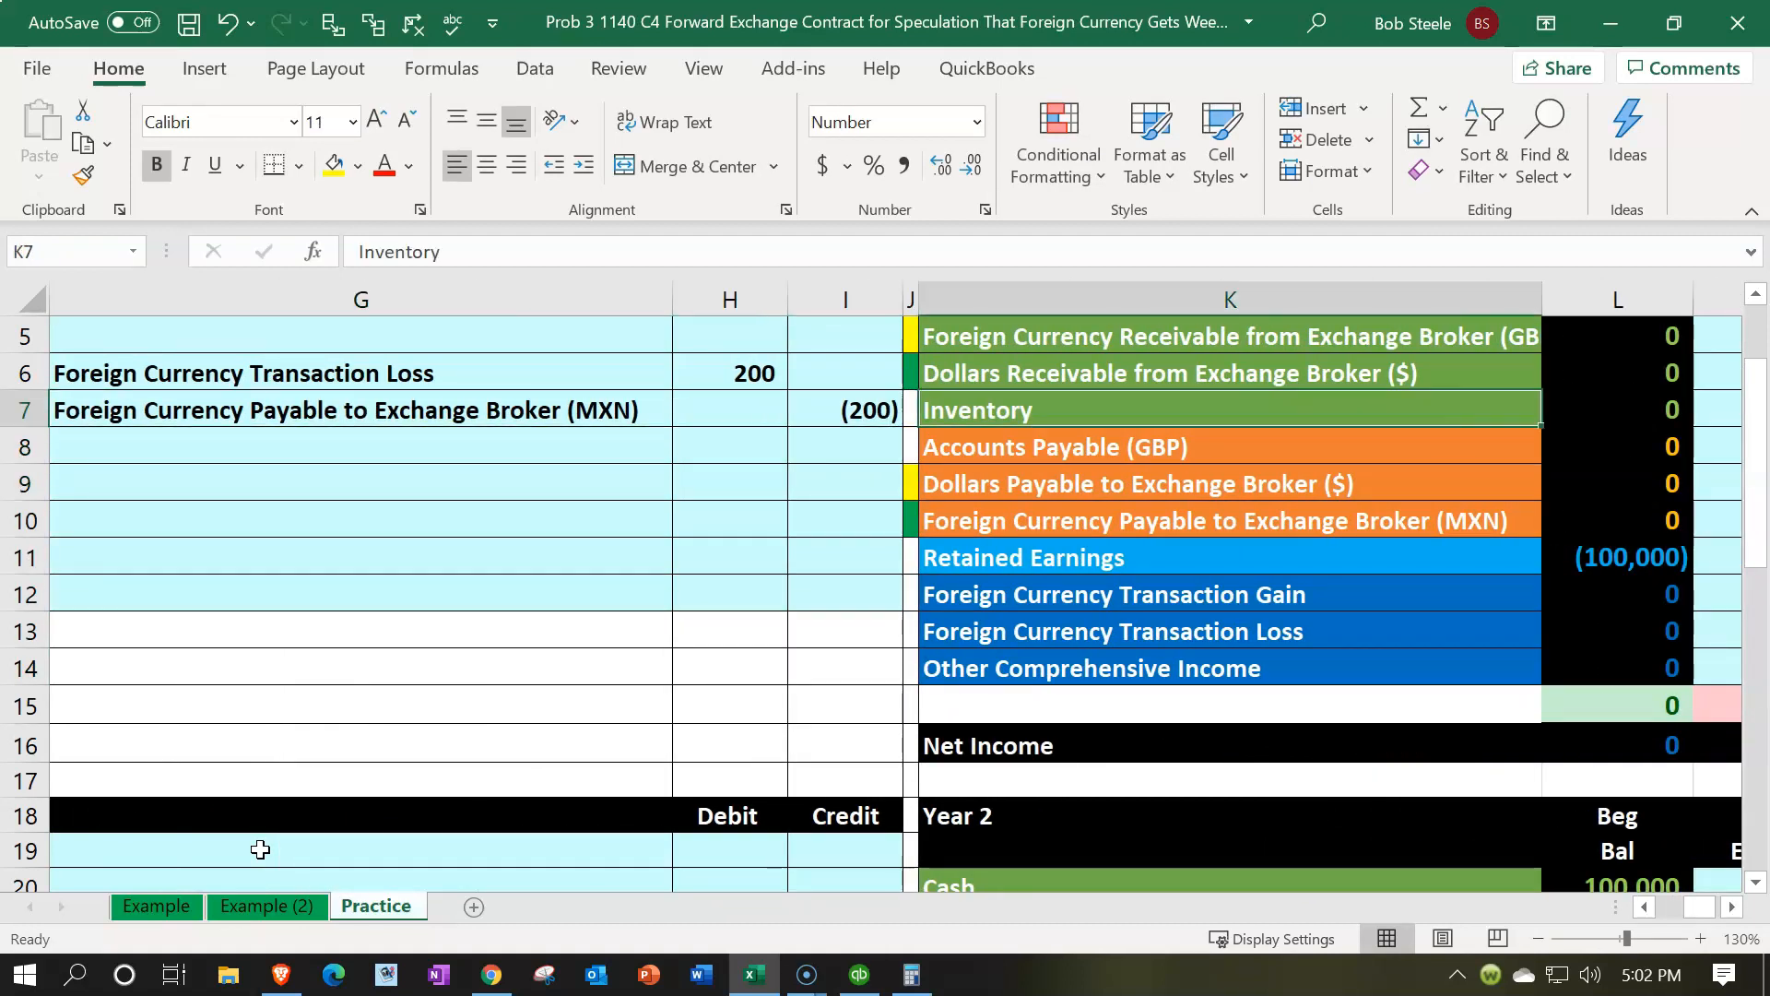
{"action": "key", "text": "Right"}
{"action": "key", "text": "Down"}
{"action": "key", "text": "Down"}
{"action": "key", "text": "Down"}
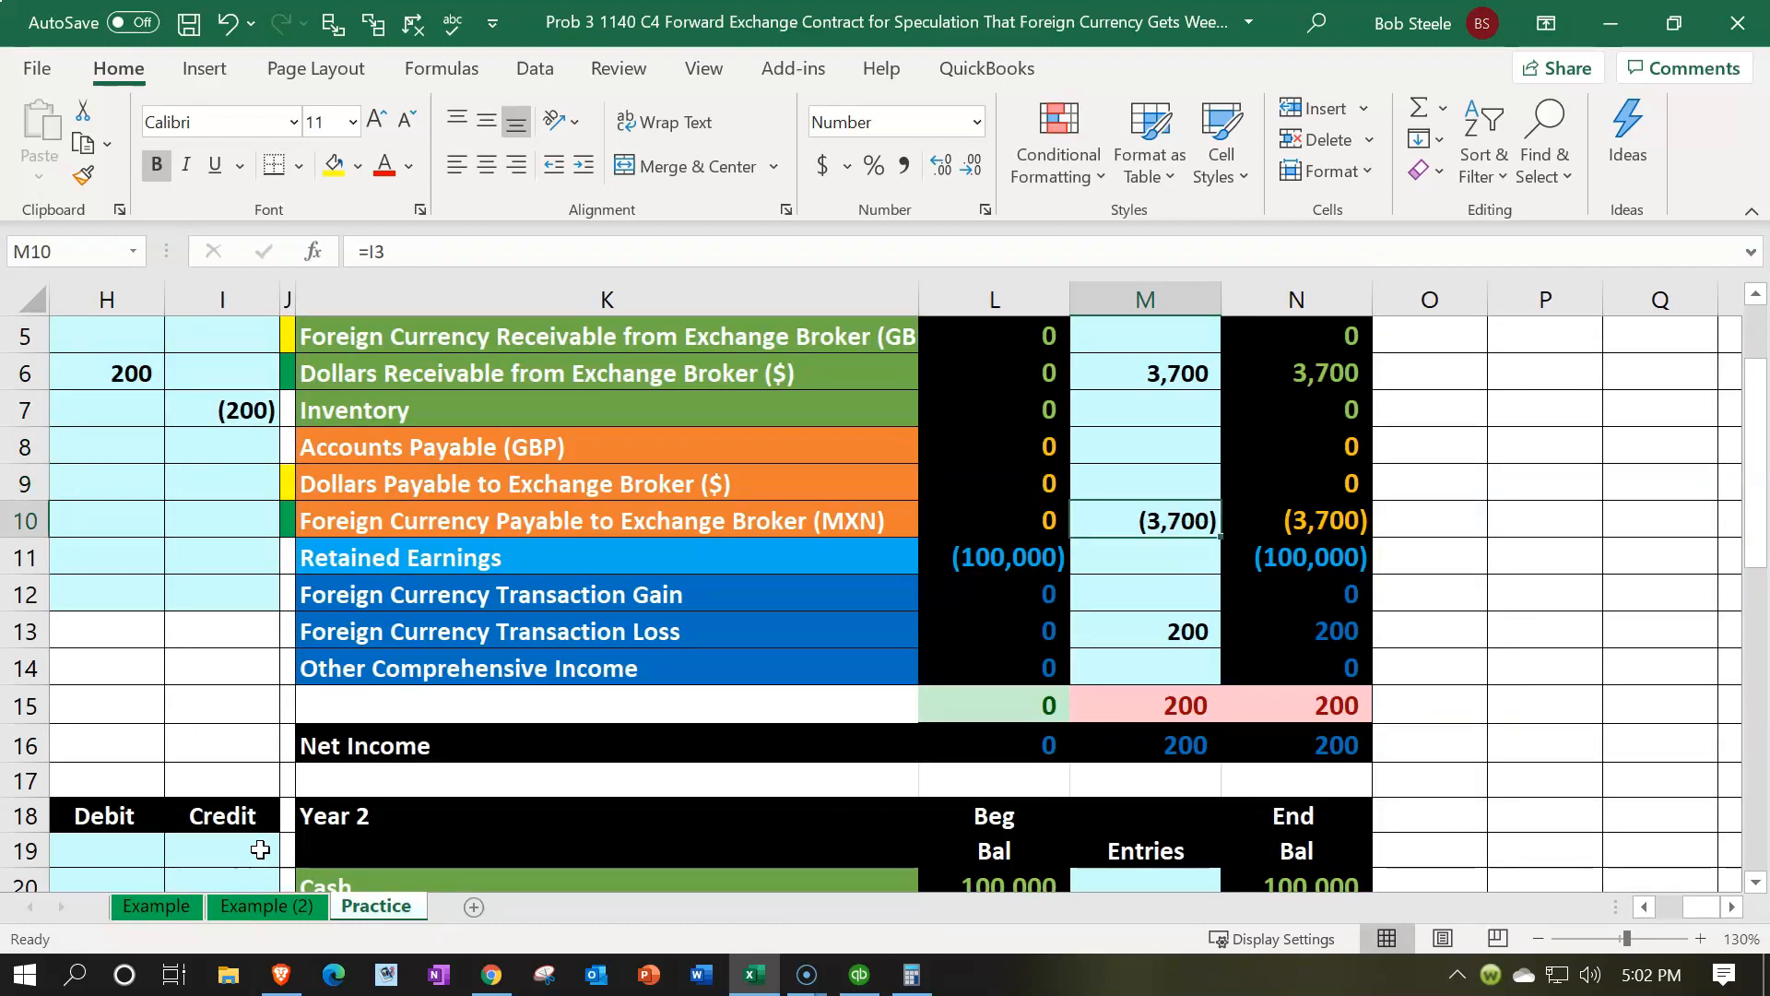
{"action": "double_click", "coordinate": [1162, 523]}
{"action": "type", "text": "+"}
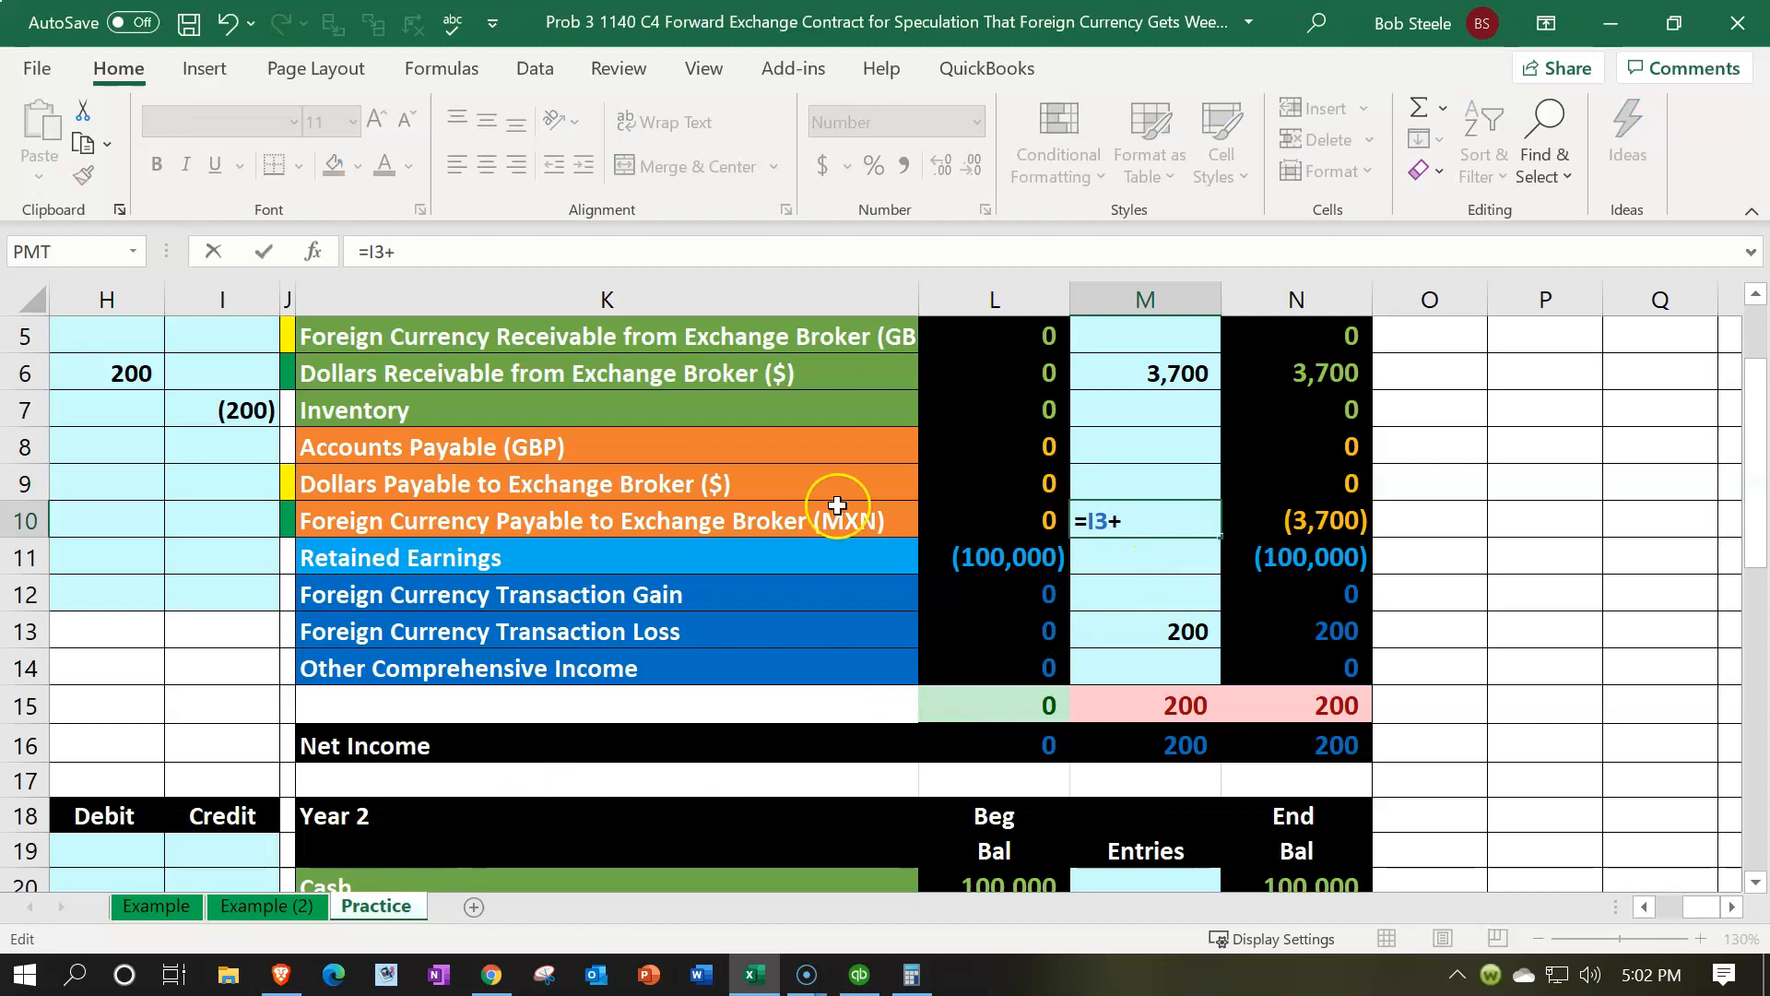
{"action": "left_click", "coordinate": [242, 410]}
{"action": "key", "text": "Return"}
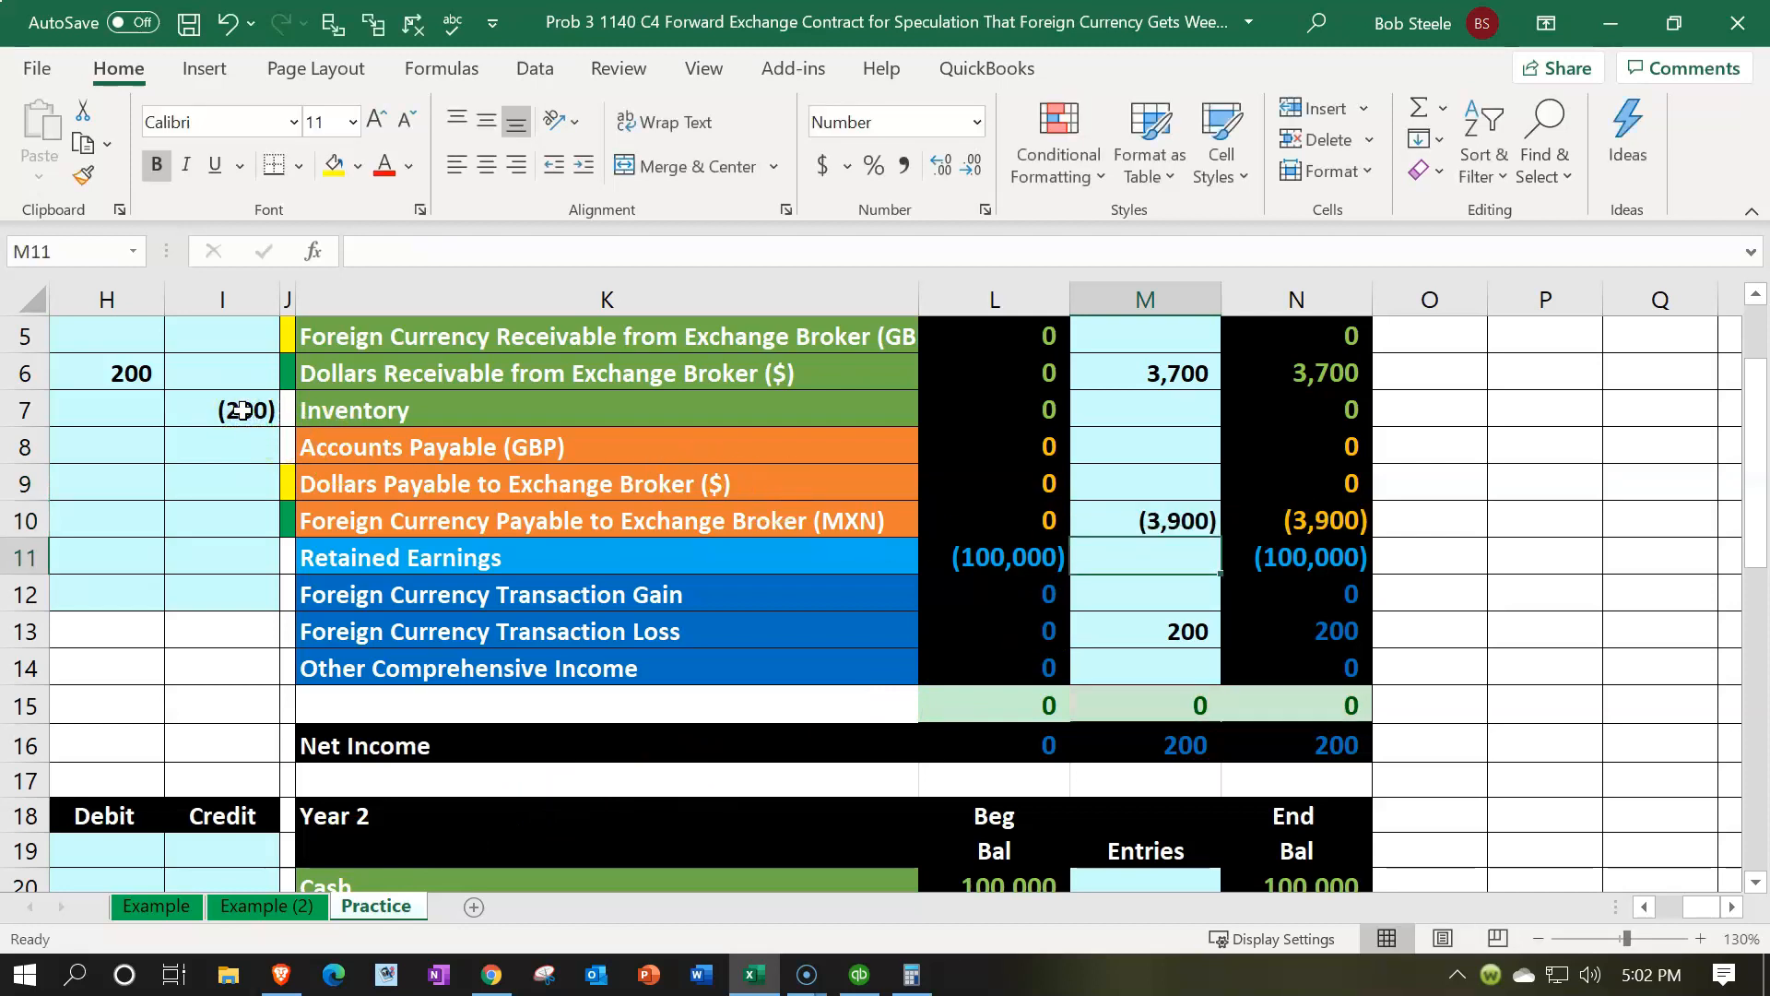
Use the Calculator to compute 5,000 times 0.78
{"action": "key", "text": "Right"}
{"action": "key", "text": "Up"}
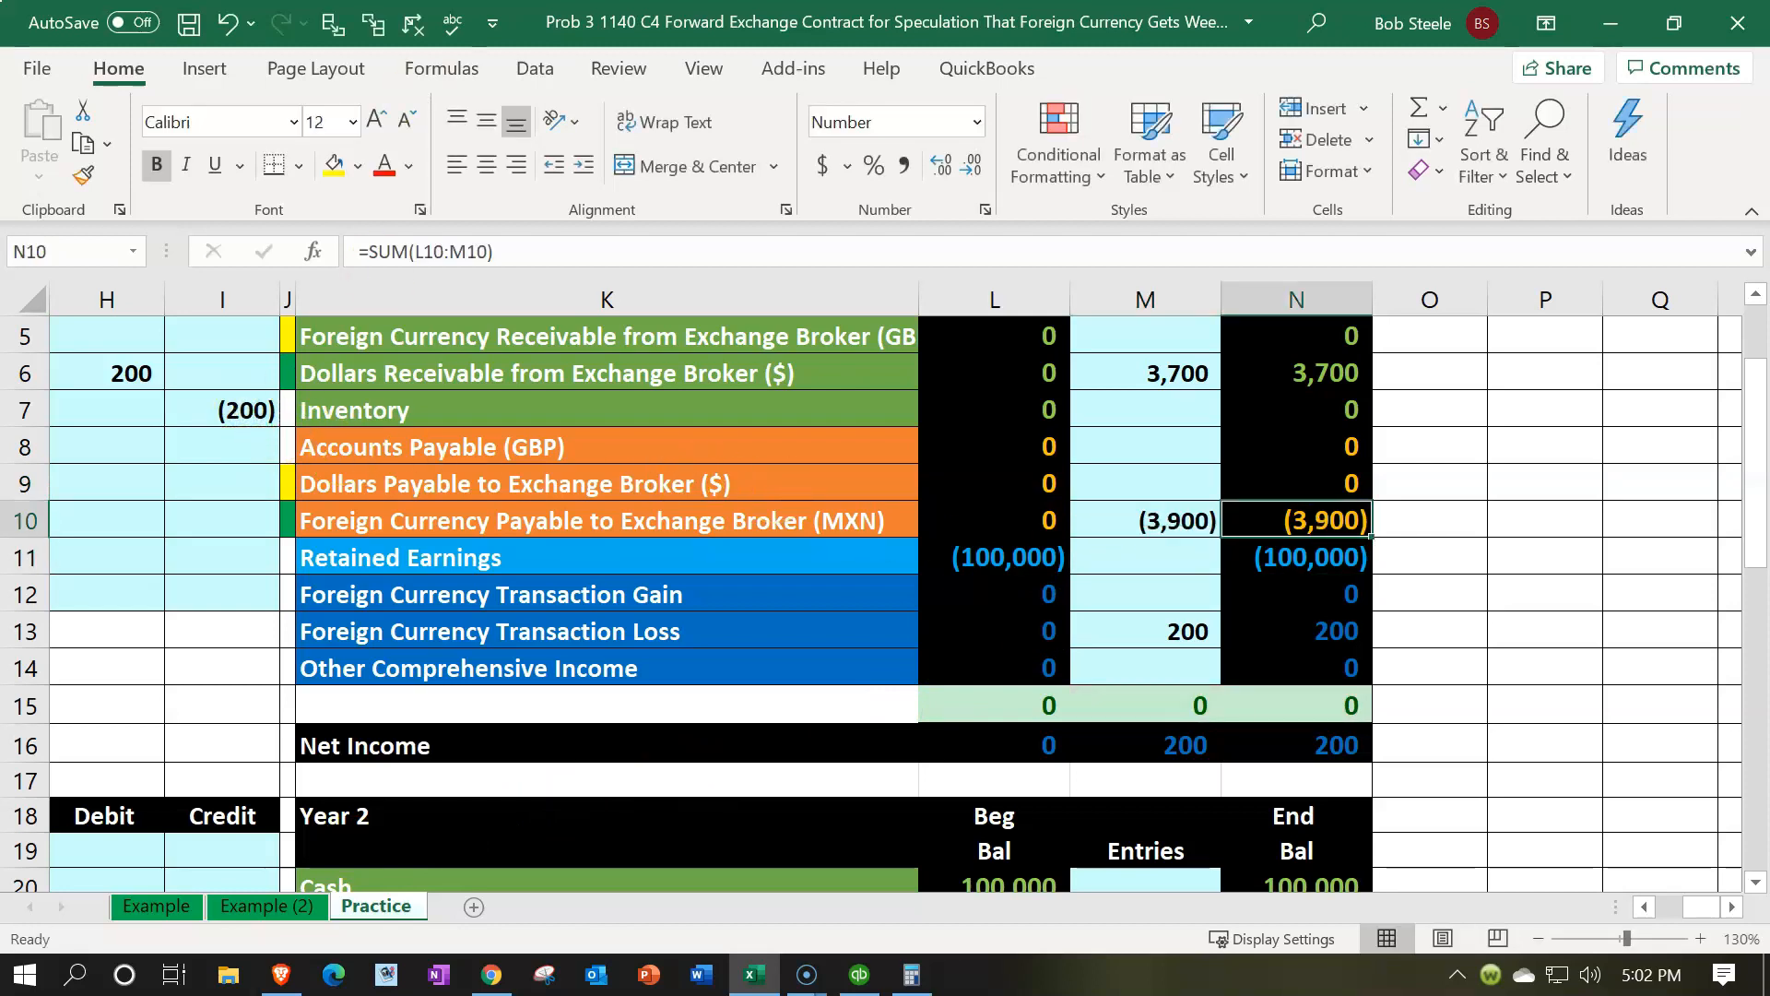
{"action": "left_click_drag", "start_coordinate": [904, 0], "coordinate": [574, 503]}
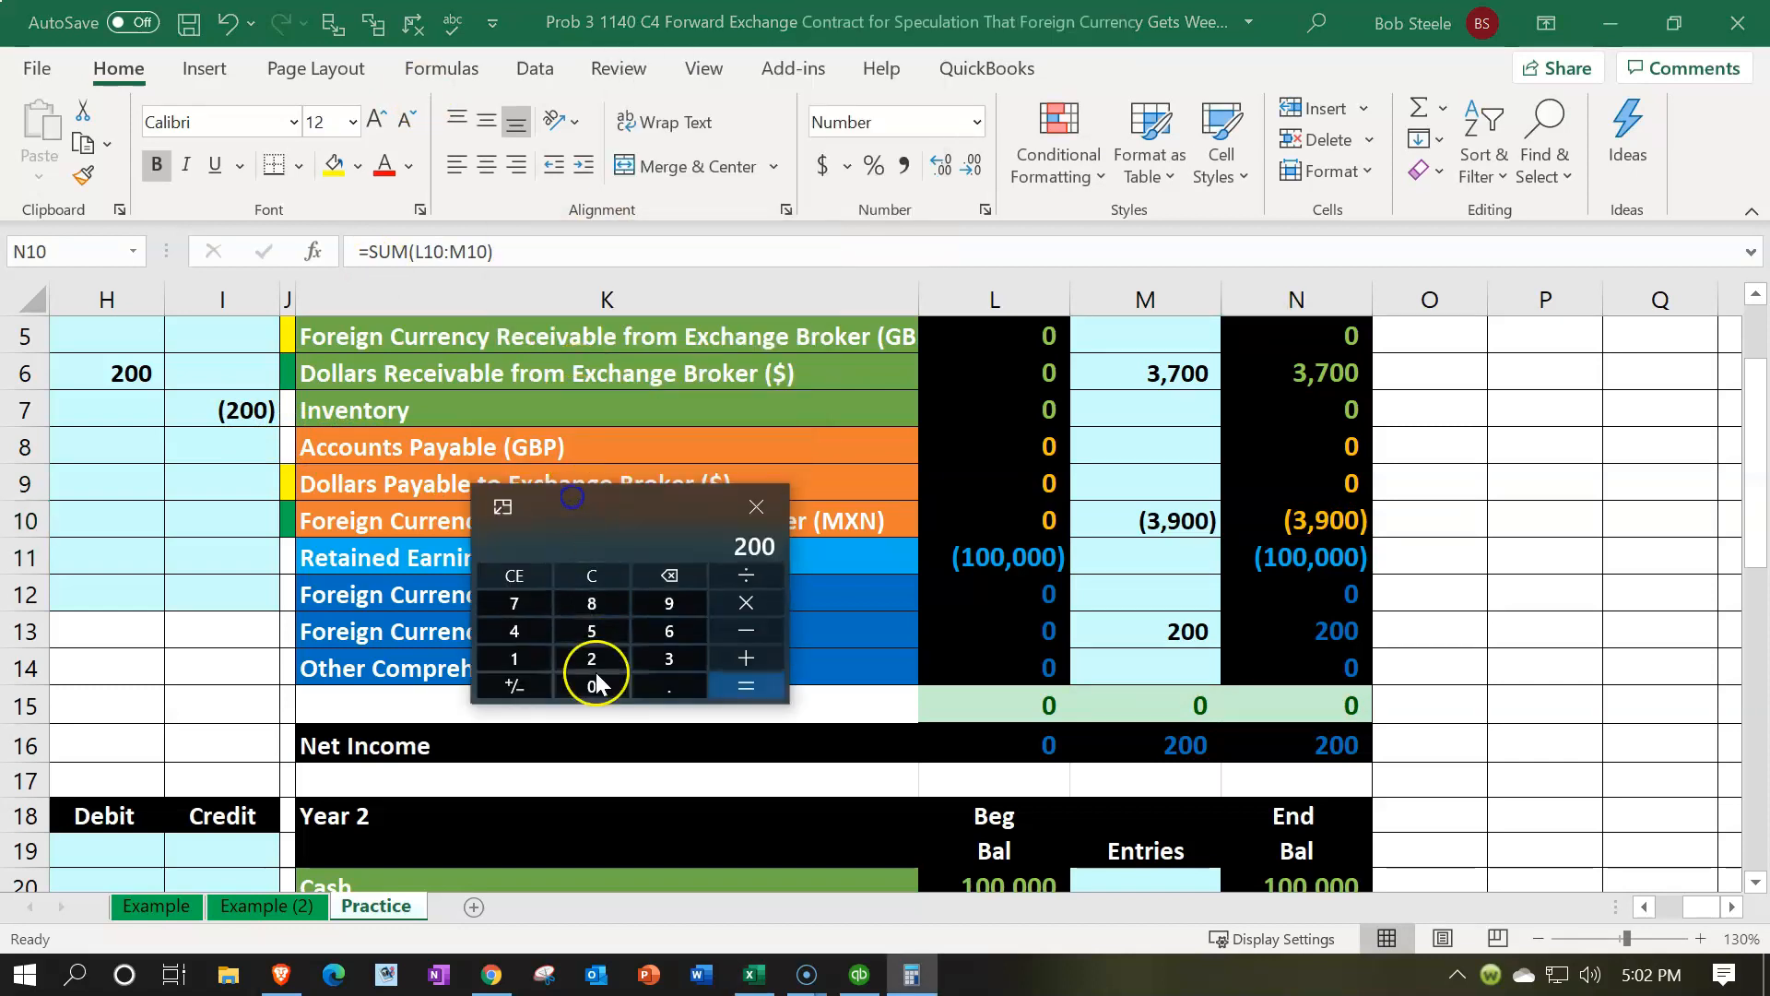
{"action": "left_click", "coordinate": [662, 833]}
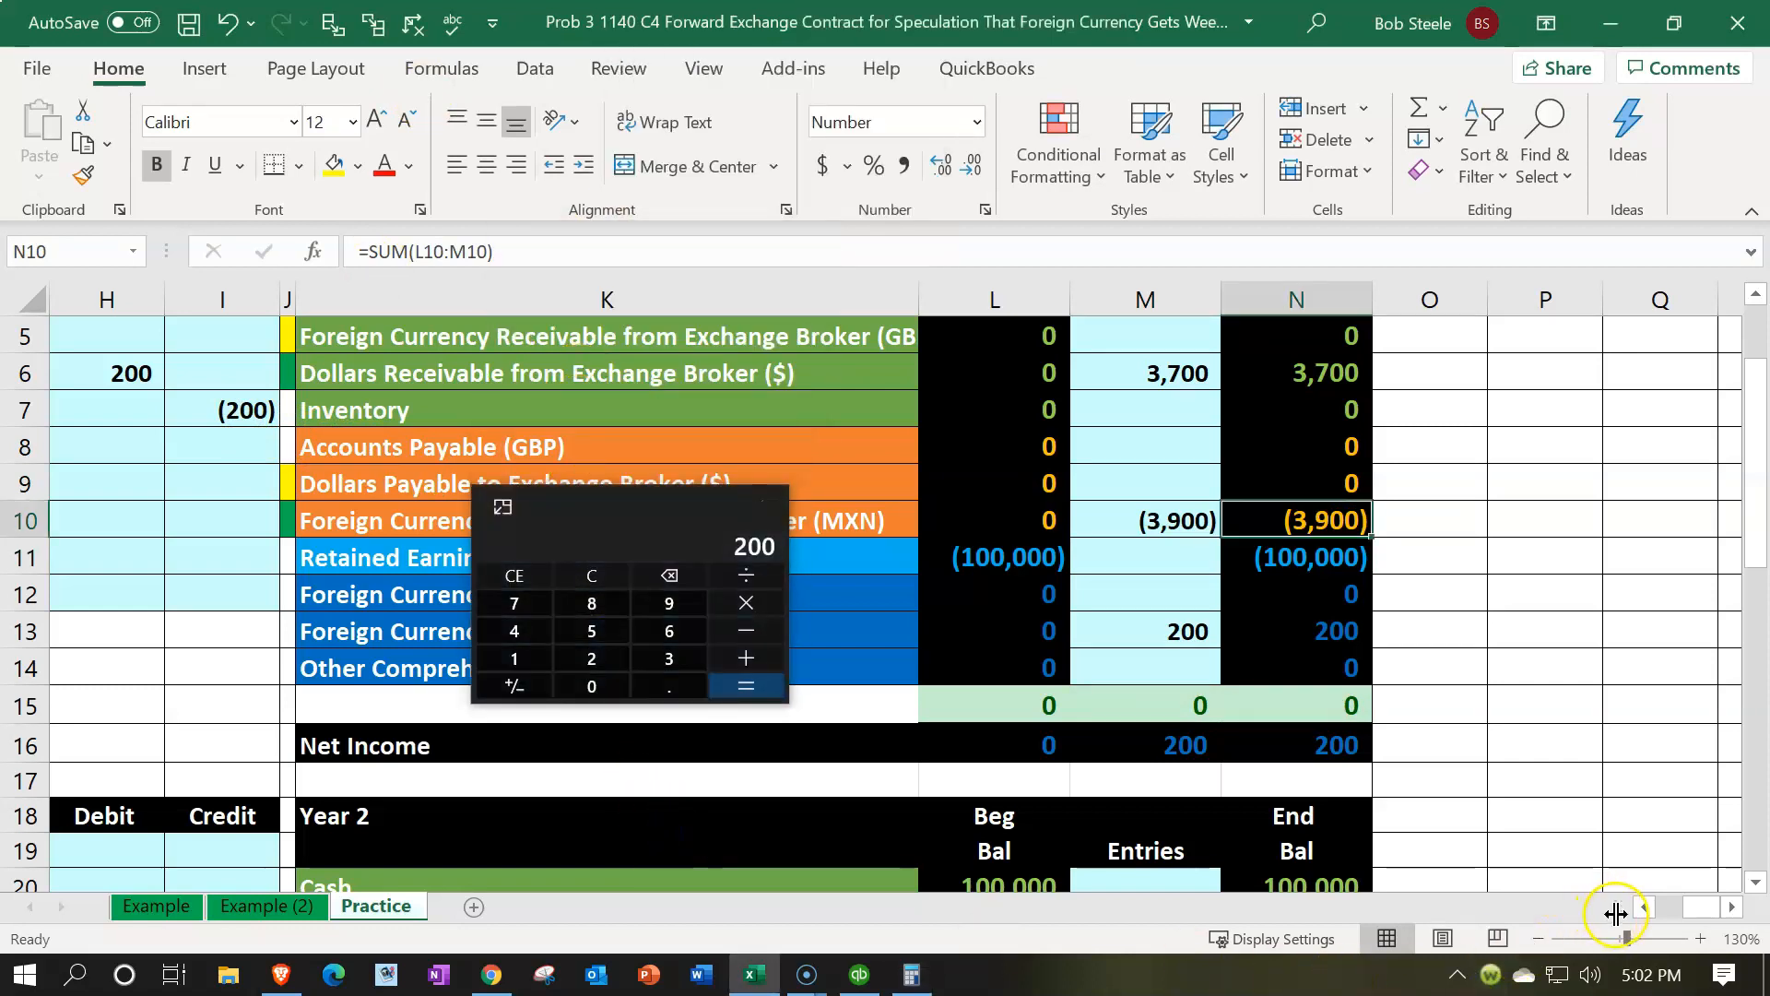
{"action": "left_click", "coordinate": [1408, 826]}
{"action": "key", "text": "Left"}
{"action": "key", "text": "Left"}
{"action": "key", "text": "Left"}
{"action": "key", "text": "Left"}
{"action": "key", "text": "Left"}
{"action": "key", "text": "Left"}
{"action": "key", "text": "Left"}
{"action": "key", "text": "Left"}
{"action": "key", "text": "Left"}
{"action": "key", "text": "Left"}
{"action": "key", "text": "Left"}
{"action": "key", "text": "Left"}
{"action": "key", "text": "Left"}
{"action": "key", "text": "Left"}
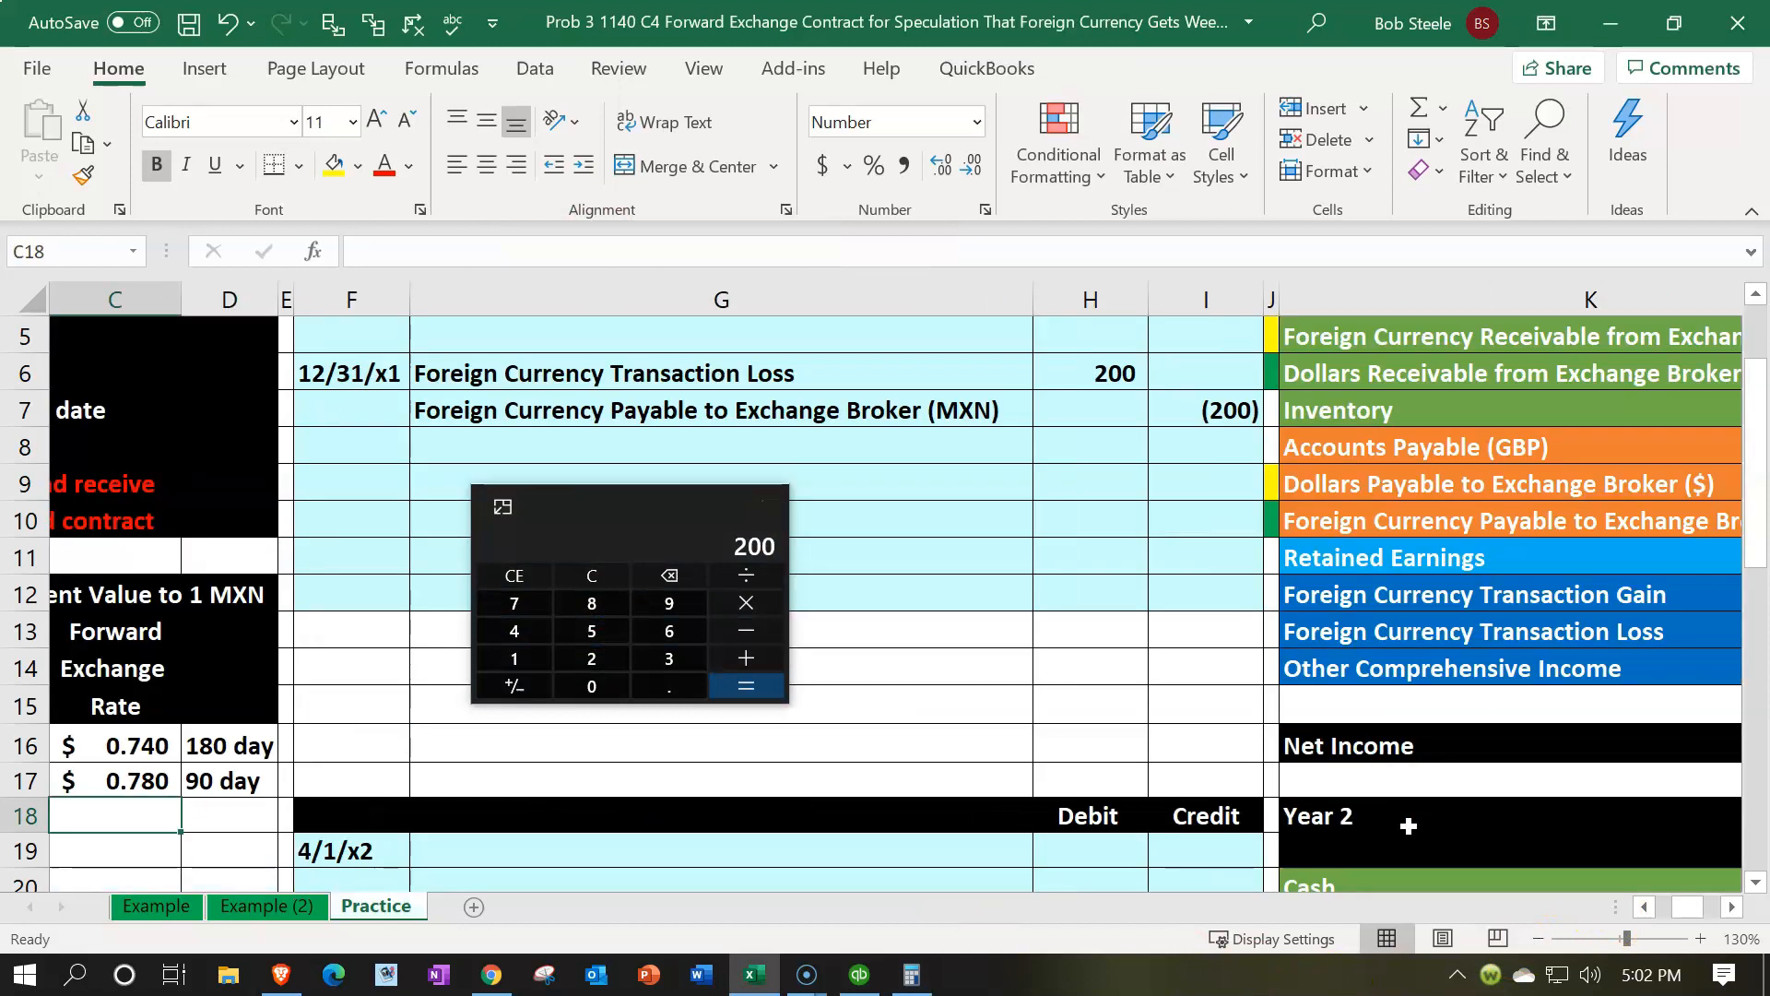
{"action": "left_click", "coordinate": [620, 579]}
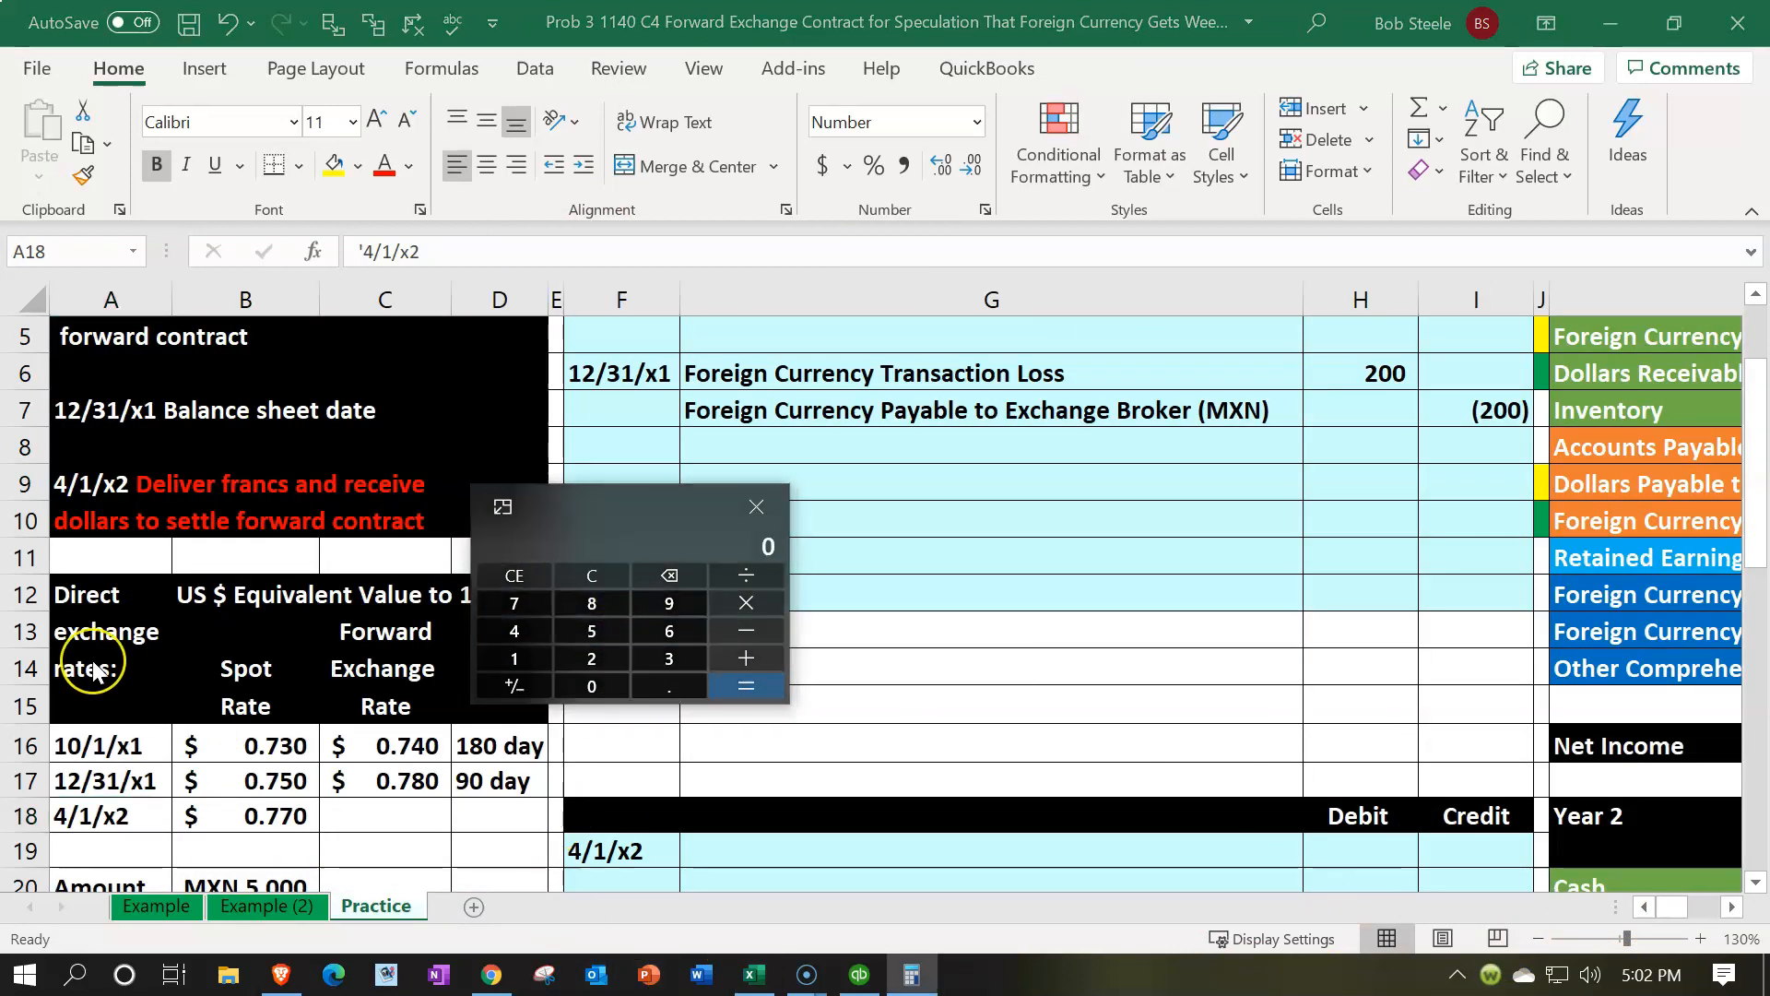
{"action": "key", "text": "5"}
{"action": "key", "text": "0"}
{"action": "key", "text": "0"}
{"action": "key", "text": "0"}
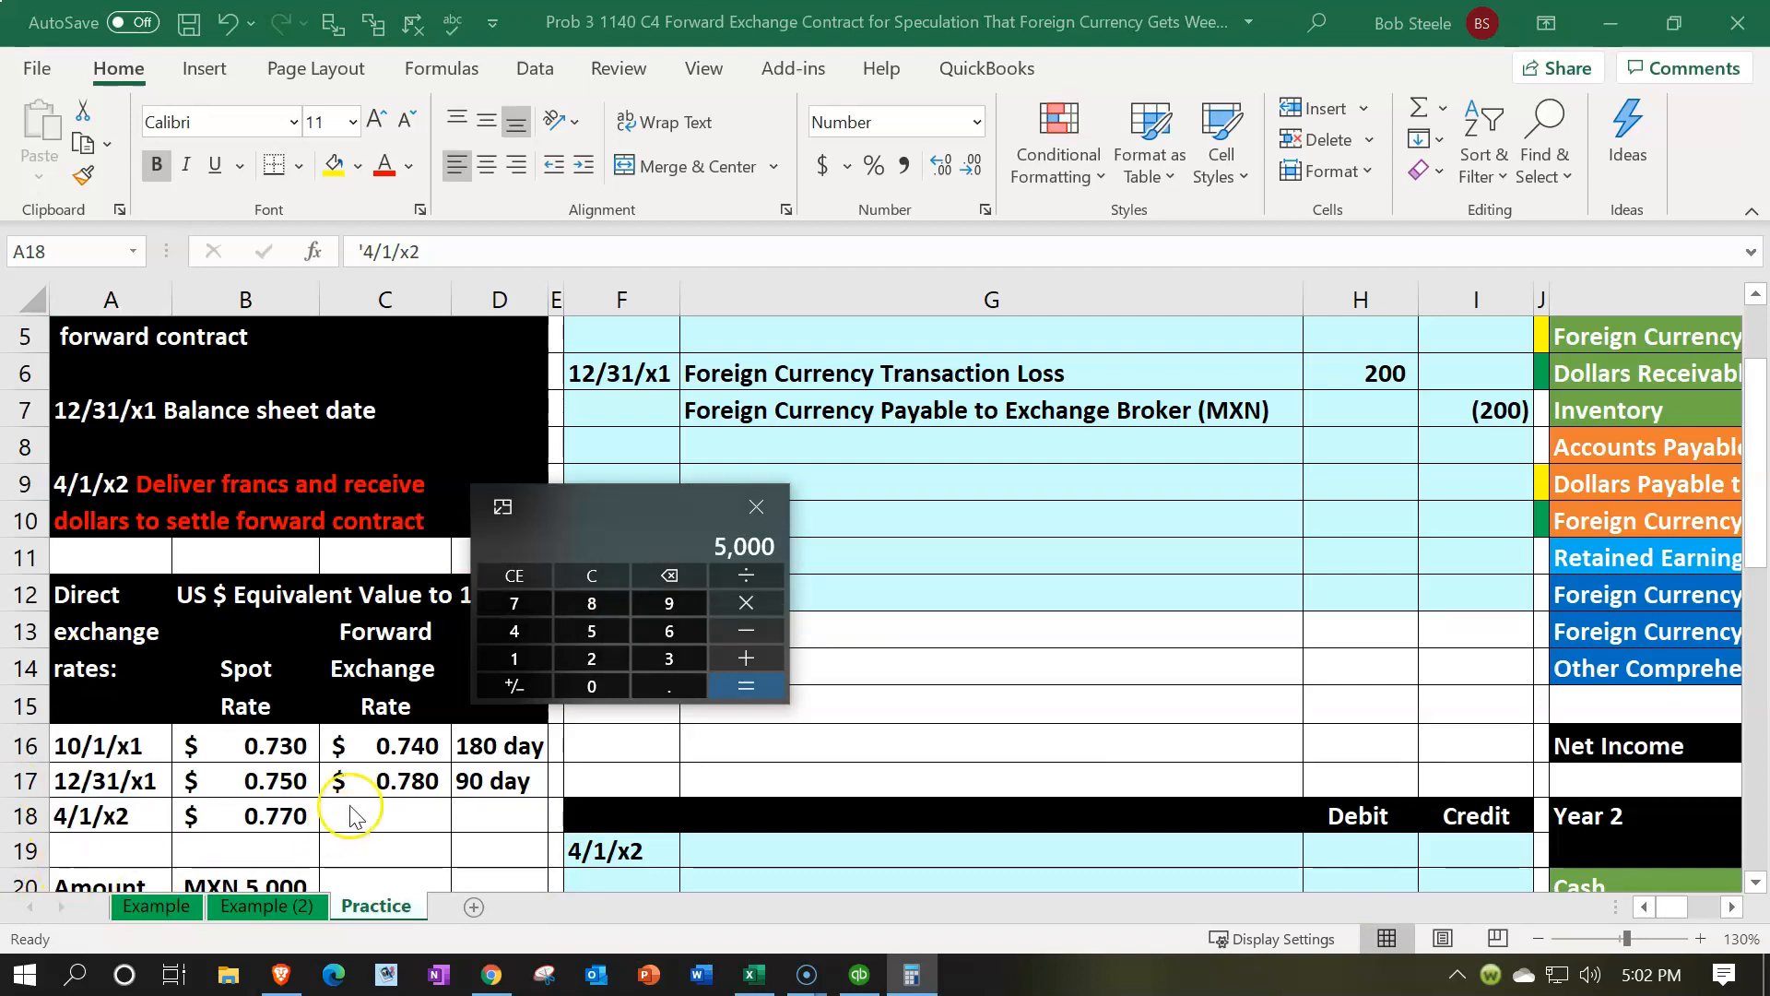
{"action": "key", "text": "asterisk"}
{"action": "type", "text": "0.78"}
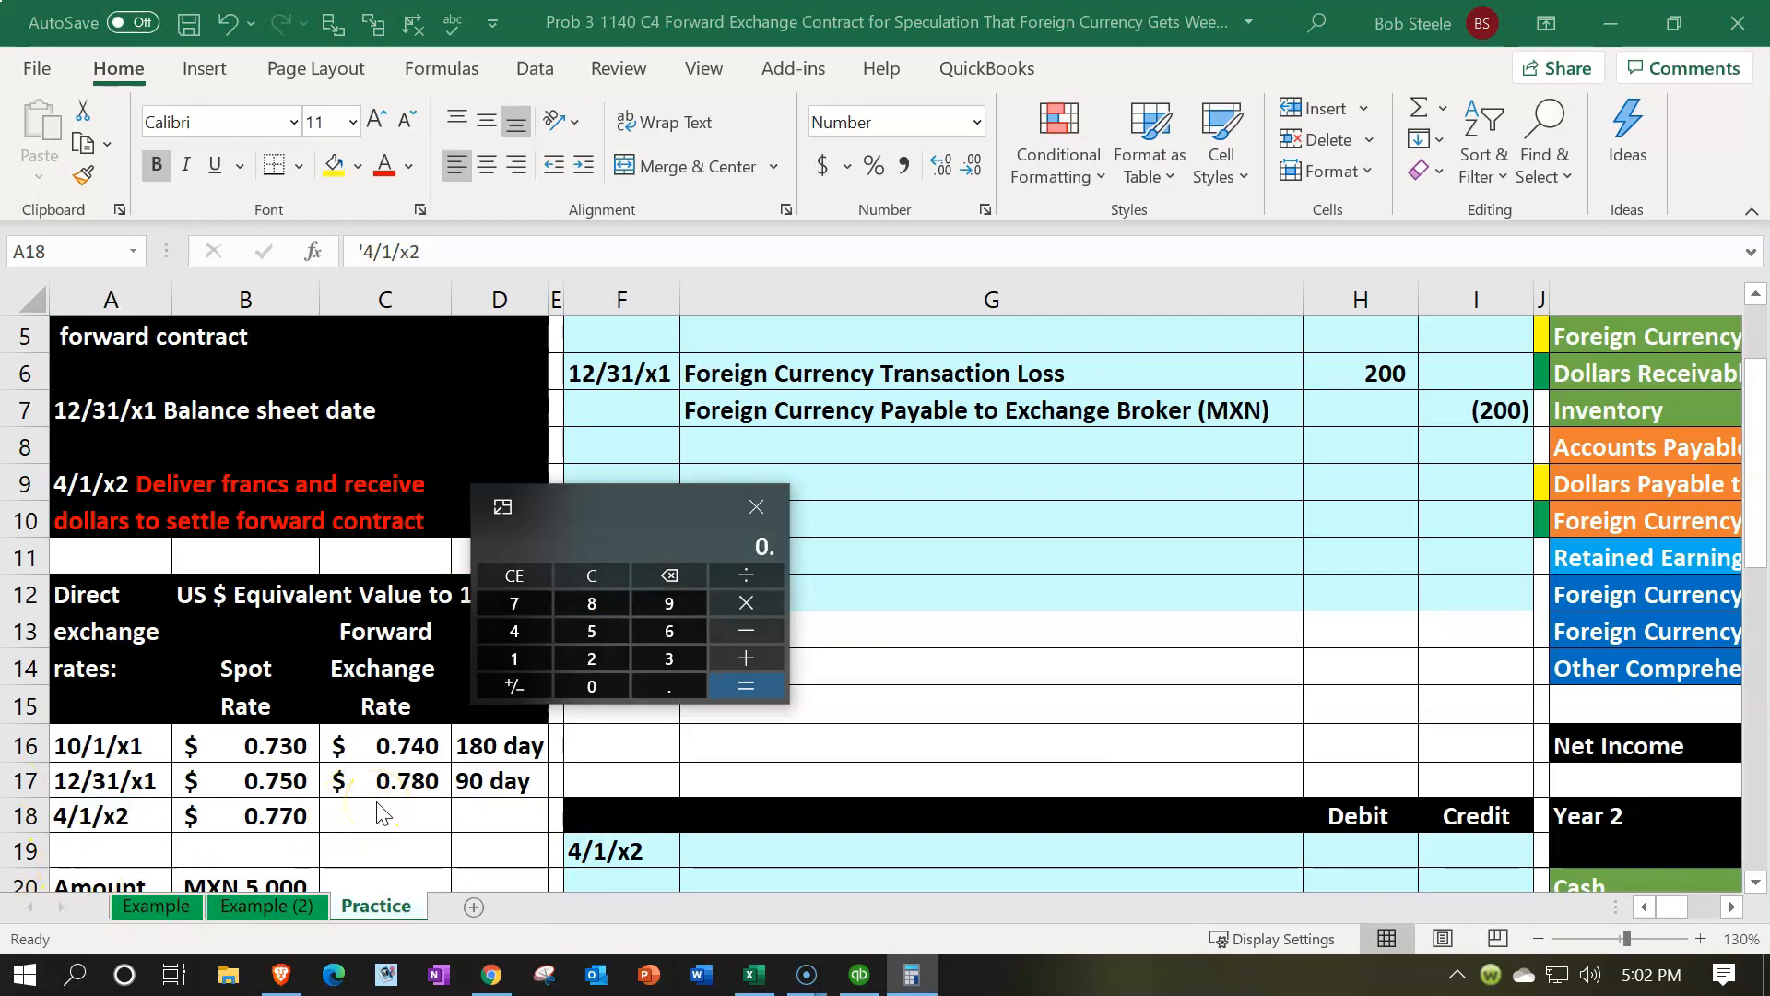
{"action": "key", "text": "Return"}
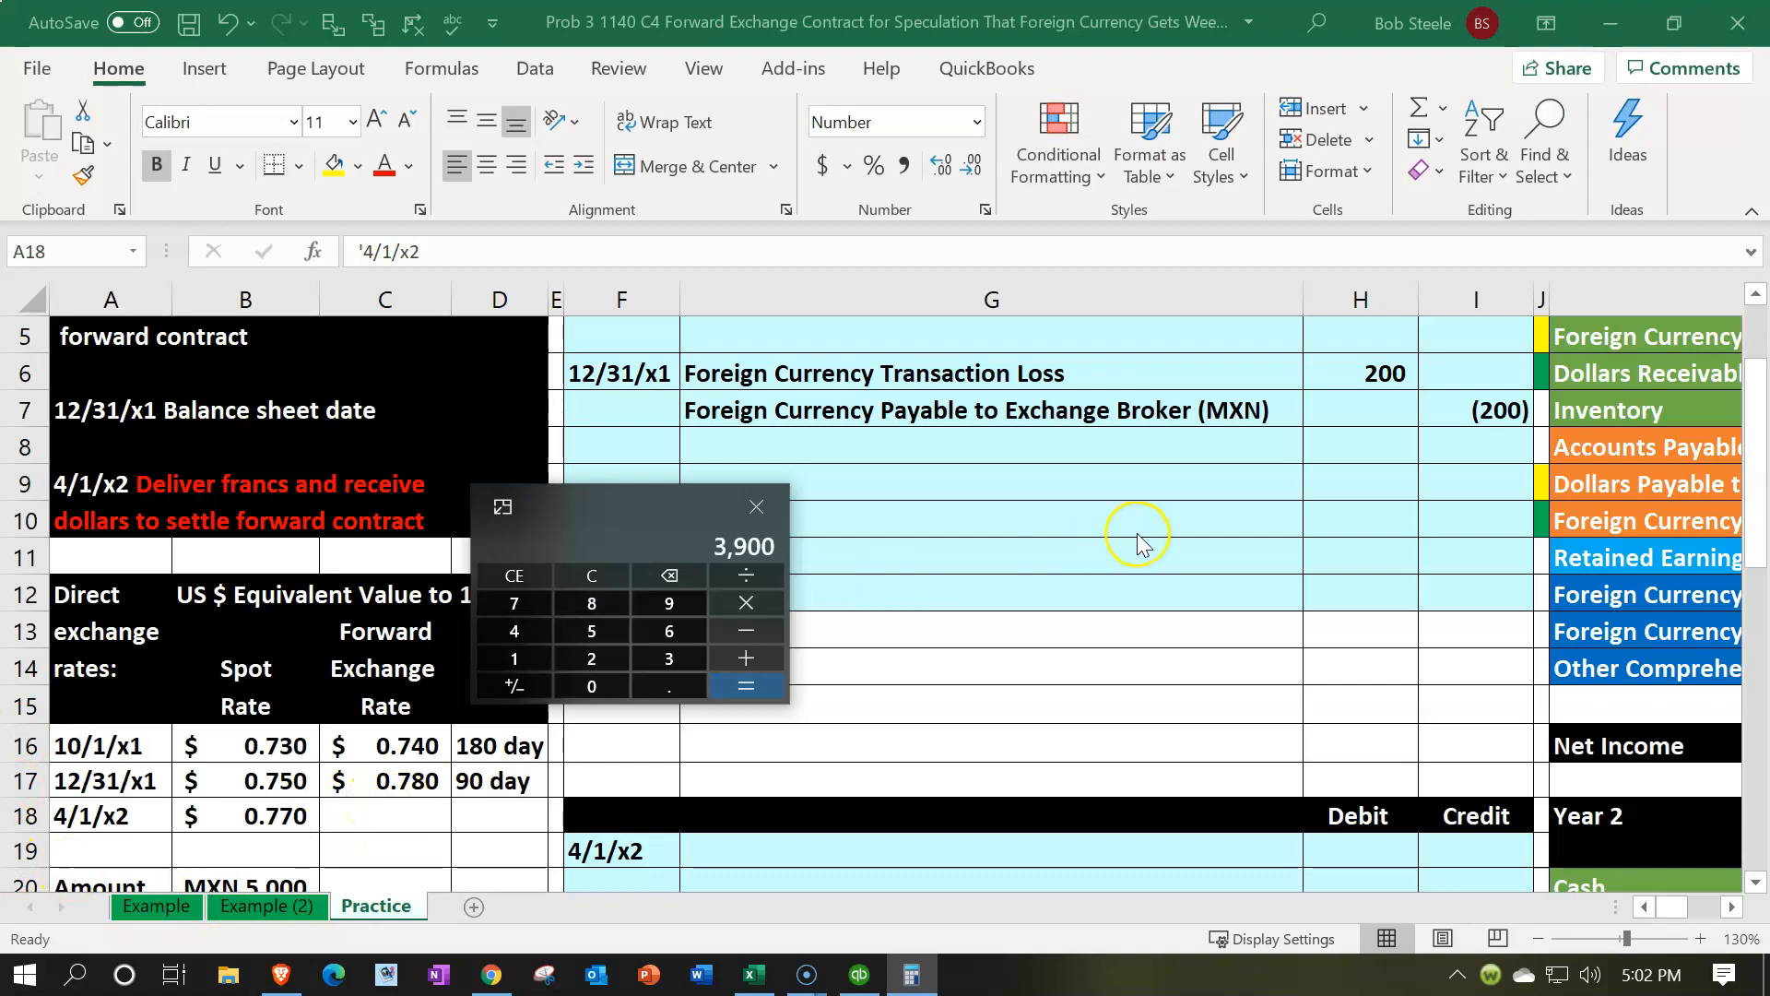
Review the journal entry and trial balance columns and move the Calculator aside
{"action": "left_click", "coordinate": [1481, 394]}
{"action": "key", "text": "Right"}
{"action": "key", "text": "Right"}
{"action": "key", "text": "Right"}
{"action": "key", "text": "Right"}
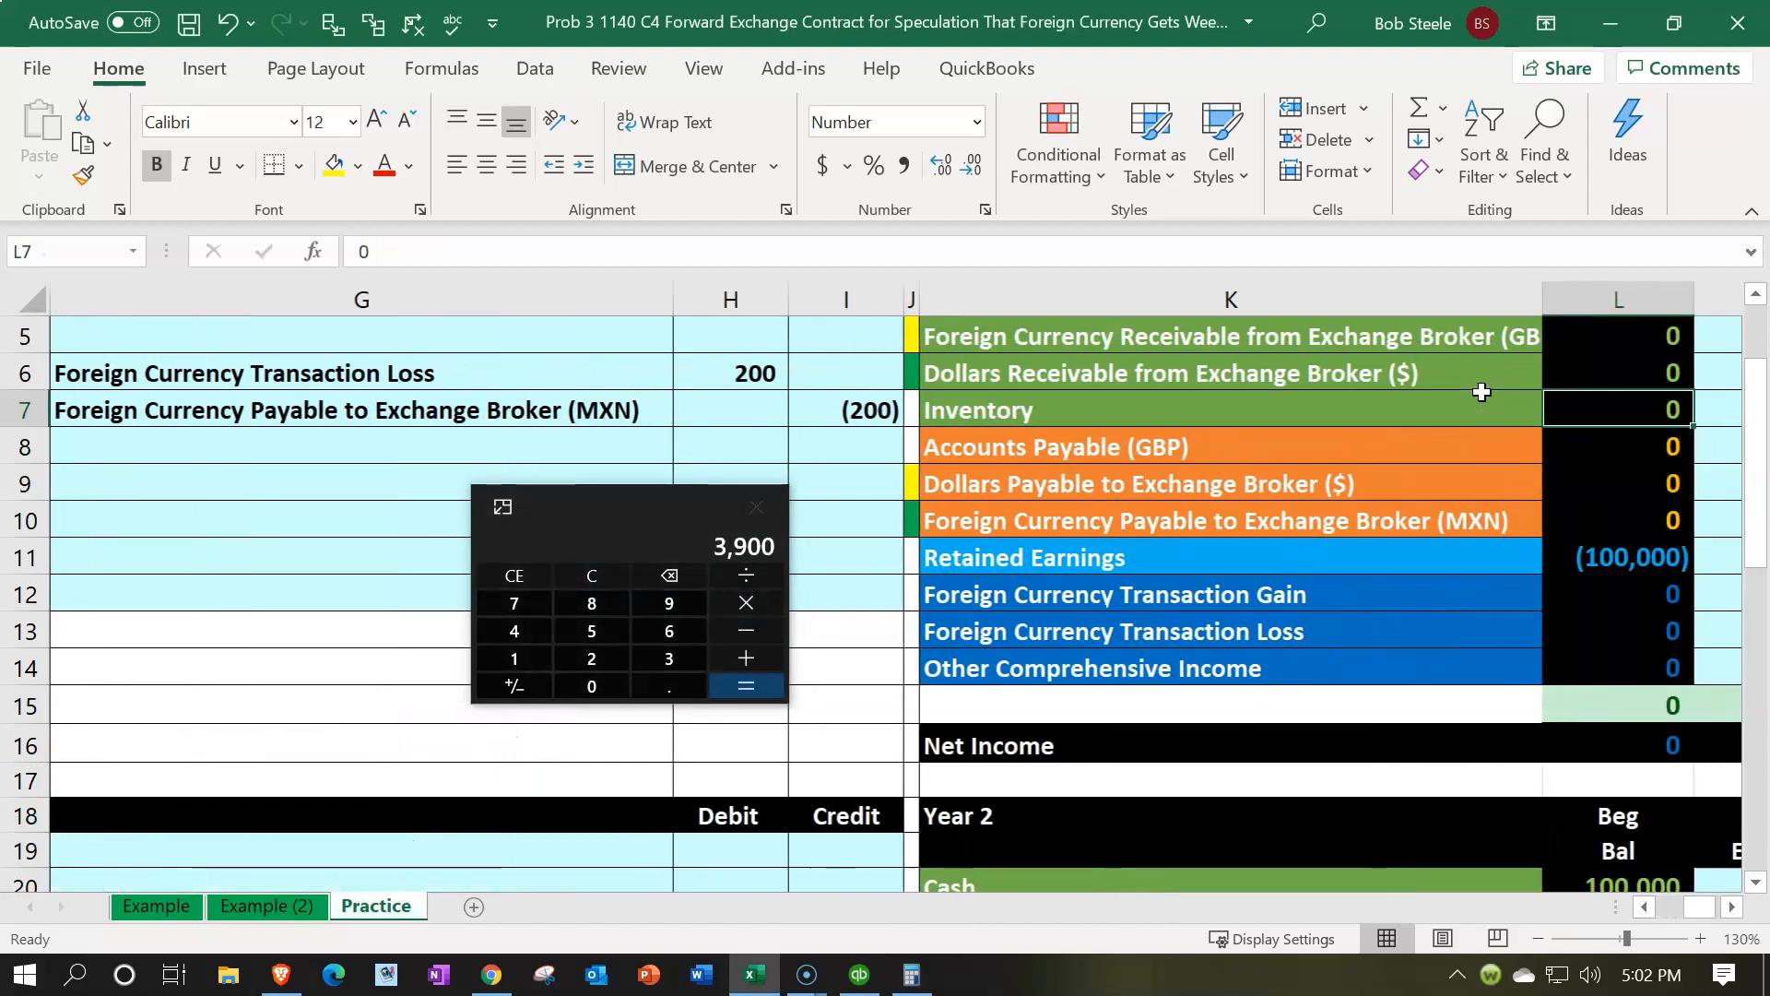
{"action": "key", "text": "Down"}
{"action": "key", "text": "Down"}
{"action": "key", "text": "Down"}
{"action": "key", "text": "Right"}
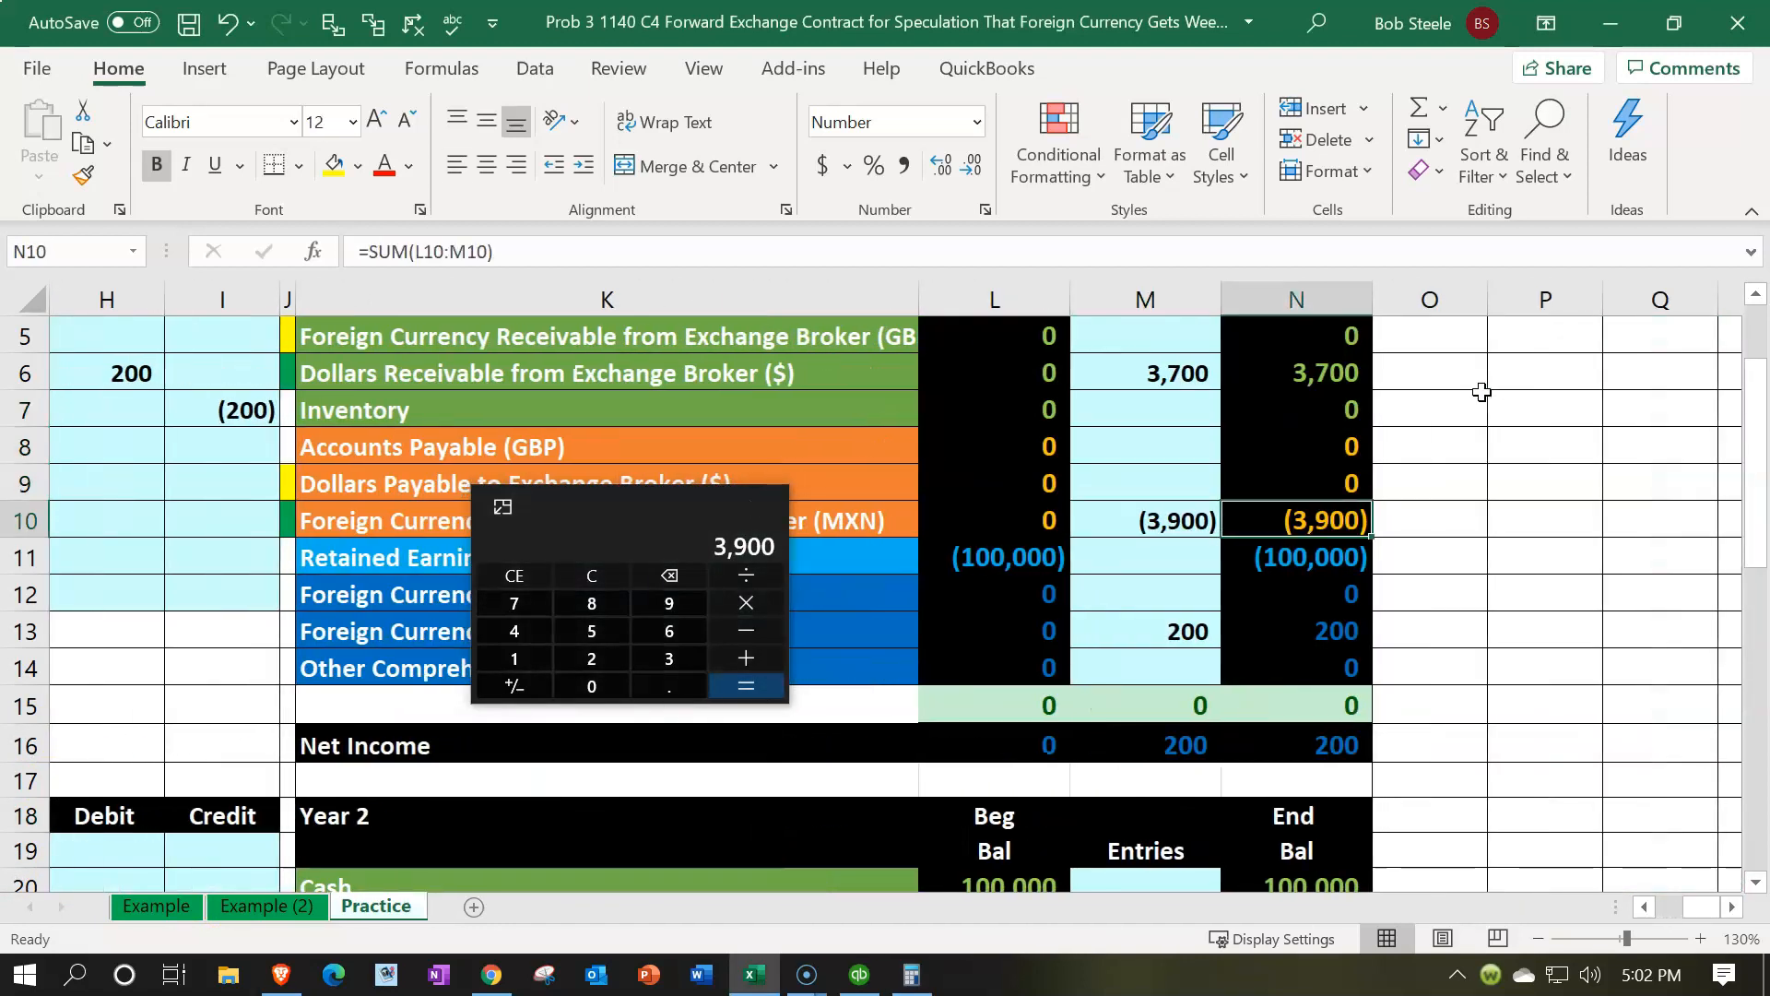
{"action": "key", "text": "Left"}
{"action": "key", "text": "Left"}
{"action": "key", "text": "Left"}
{"action": "key", "text": "Left"}
{"action": "key", "text": "Left"}
{"action": "key", "text": "Left"}
{"action": "key", "text": "Left"}
{"action": "key", "text": "Left"}
{"action": "key", "text": "Left"}
{"action": "key", "text": "Left"}
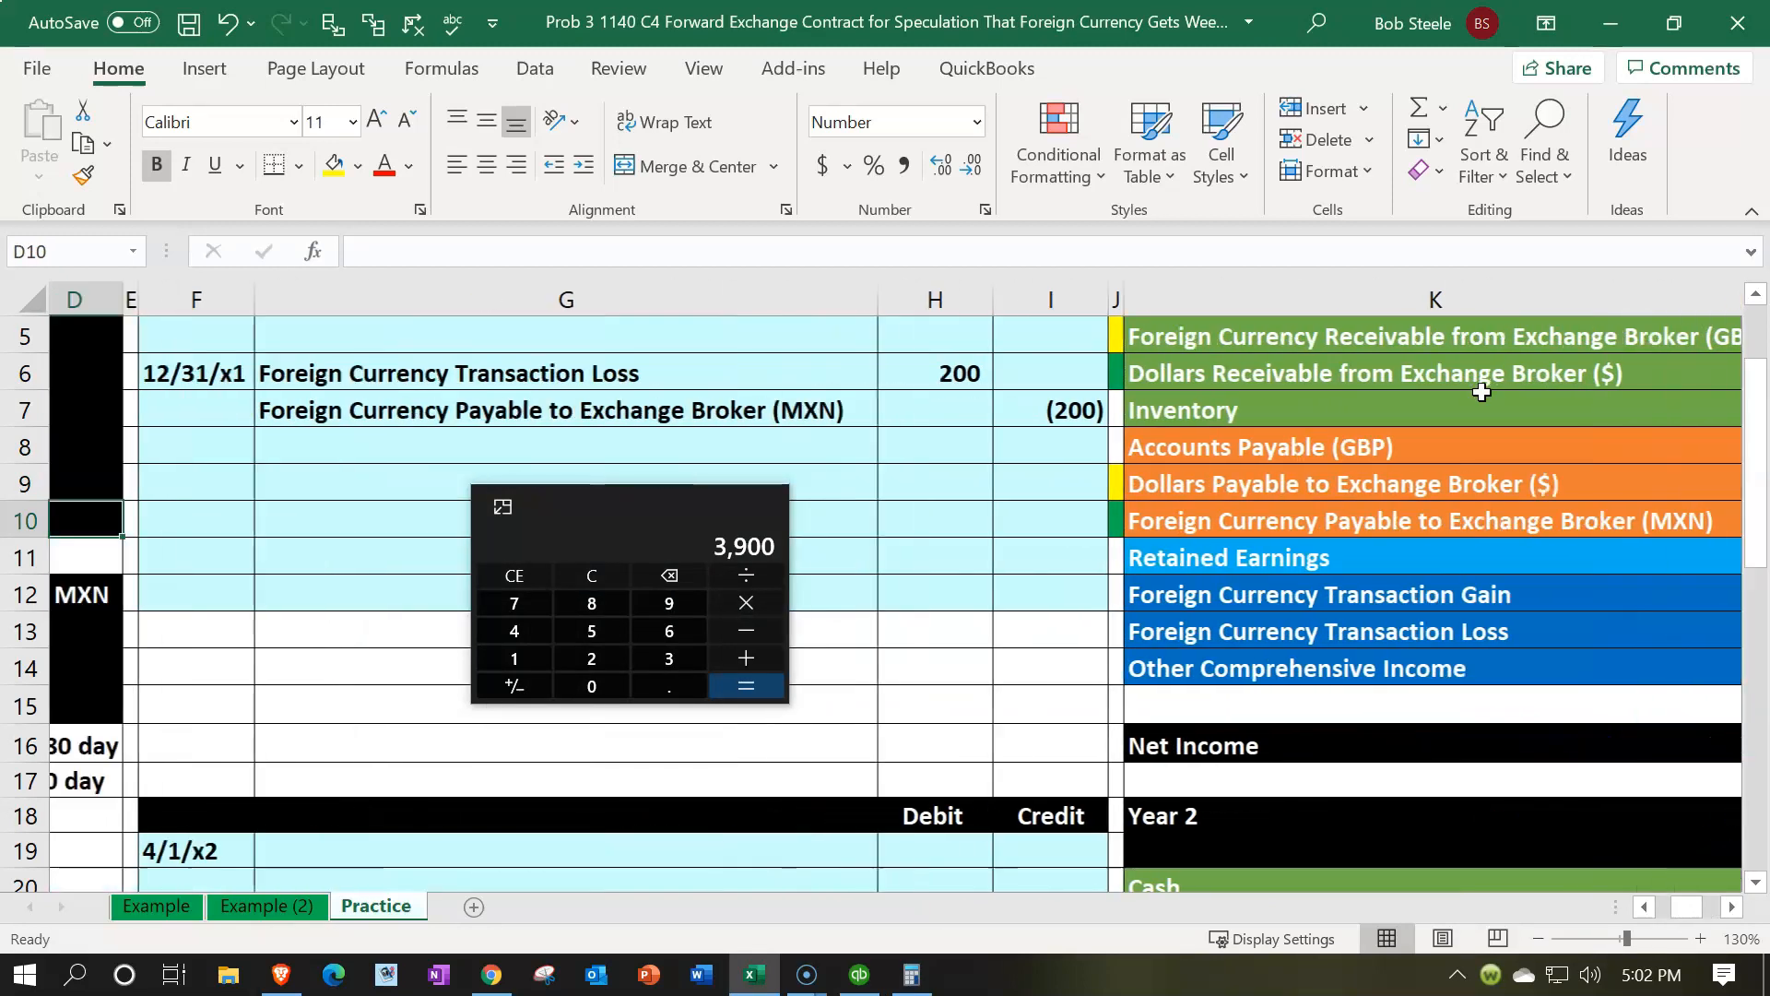
{"action": "key", "text": "Left"}
{"action": "key", "text": "Left"}
{"action": "key", "text": "Left"}
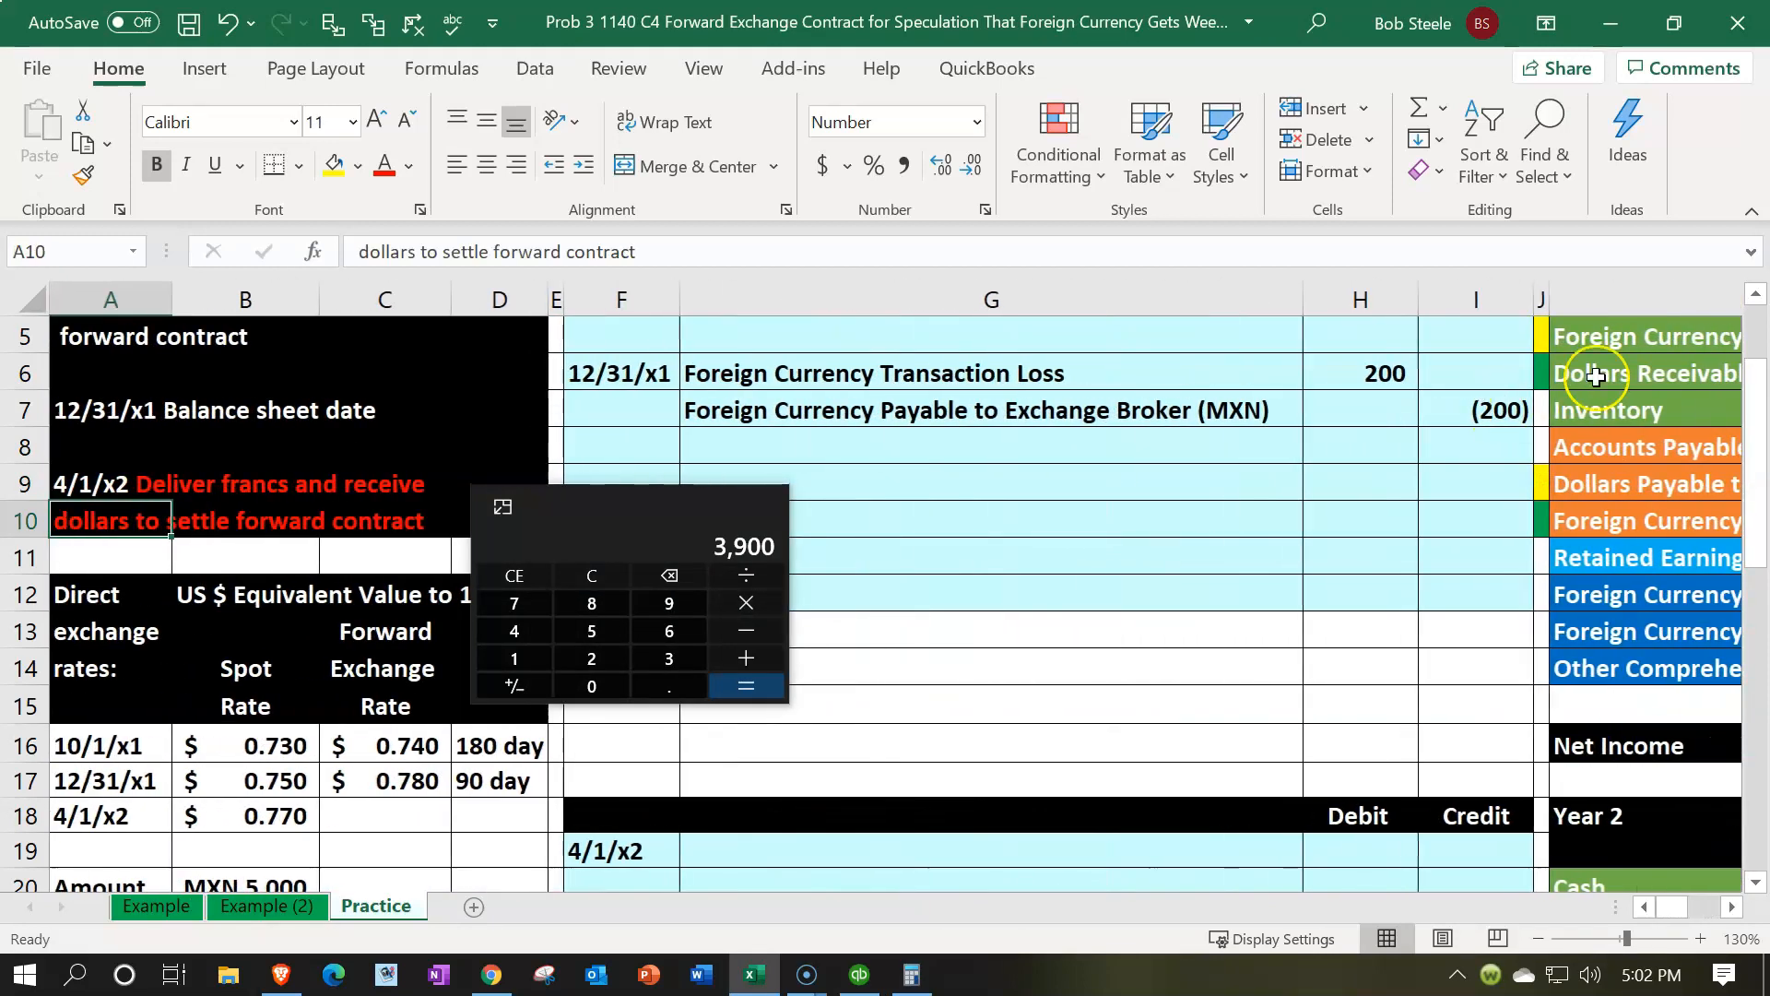
{"action": "left_click", "coordinate": [639, 513]}
{"action": "left_click_drag", "start_coordinate": [639, 514], "coordinate": [843, 0]}
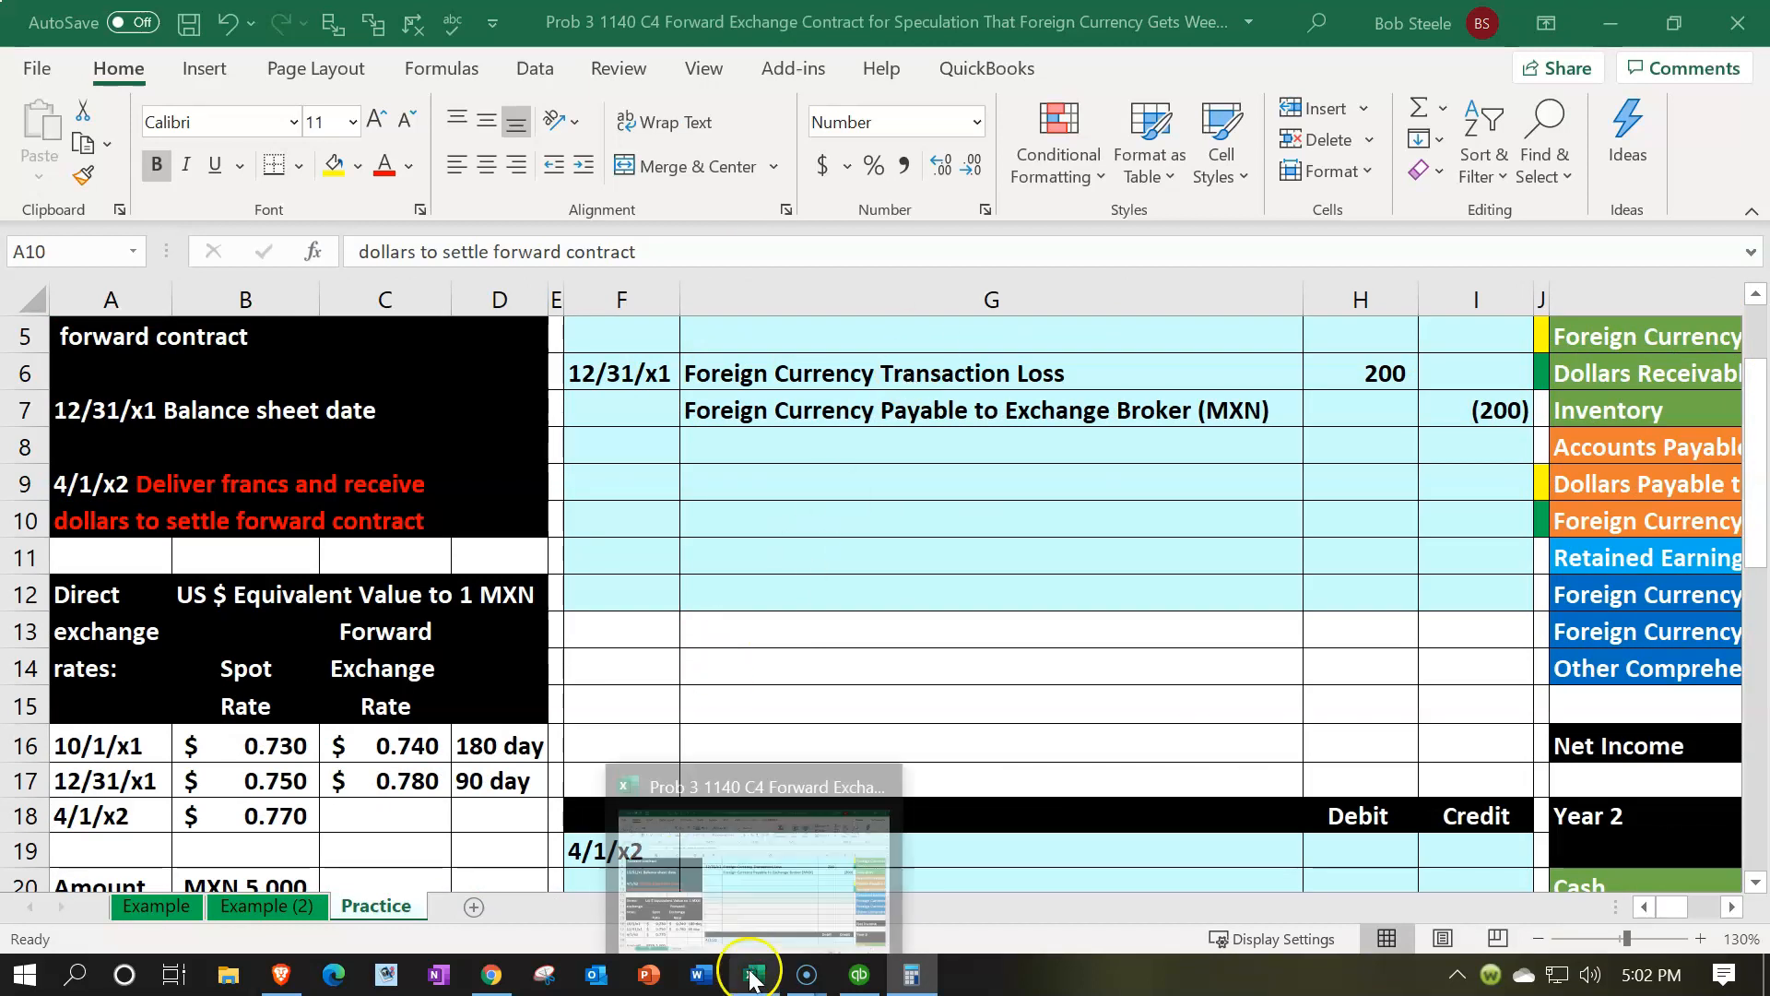
Switch to QuickBooks and inspect the Payable Exchange Broker (MXN) amount on the balance sheet
{"action": "left_click", "coordinate": [859, 975]}
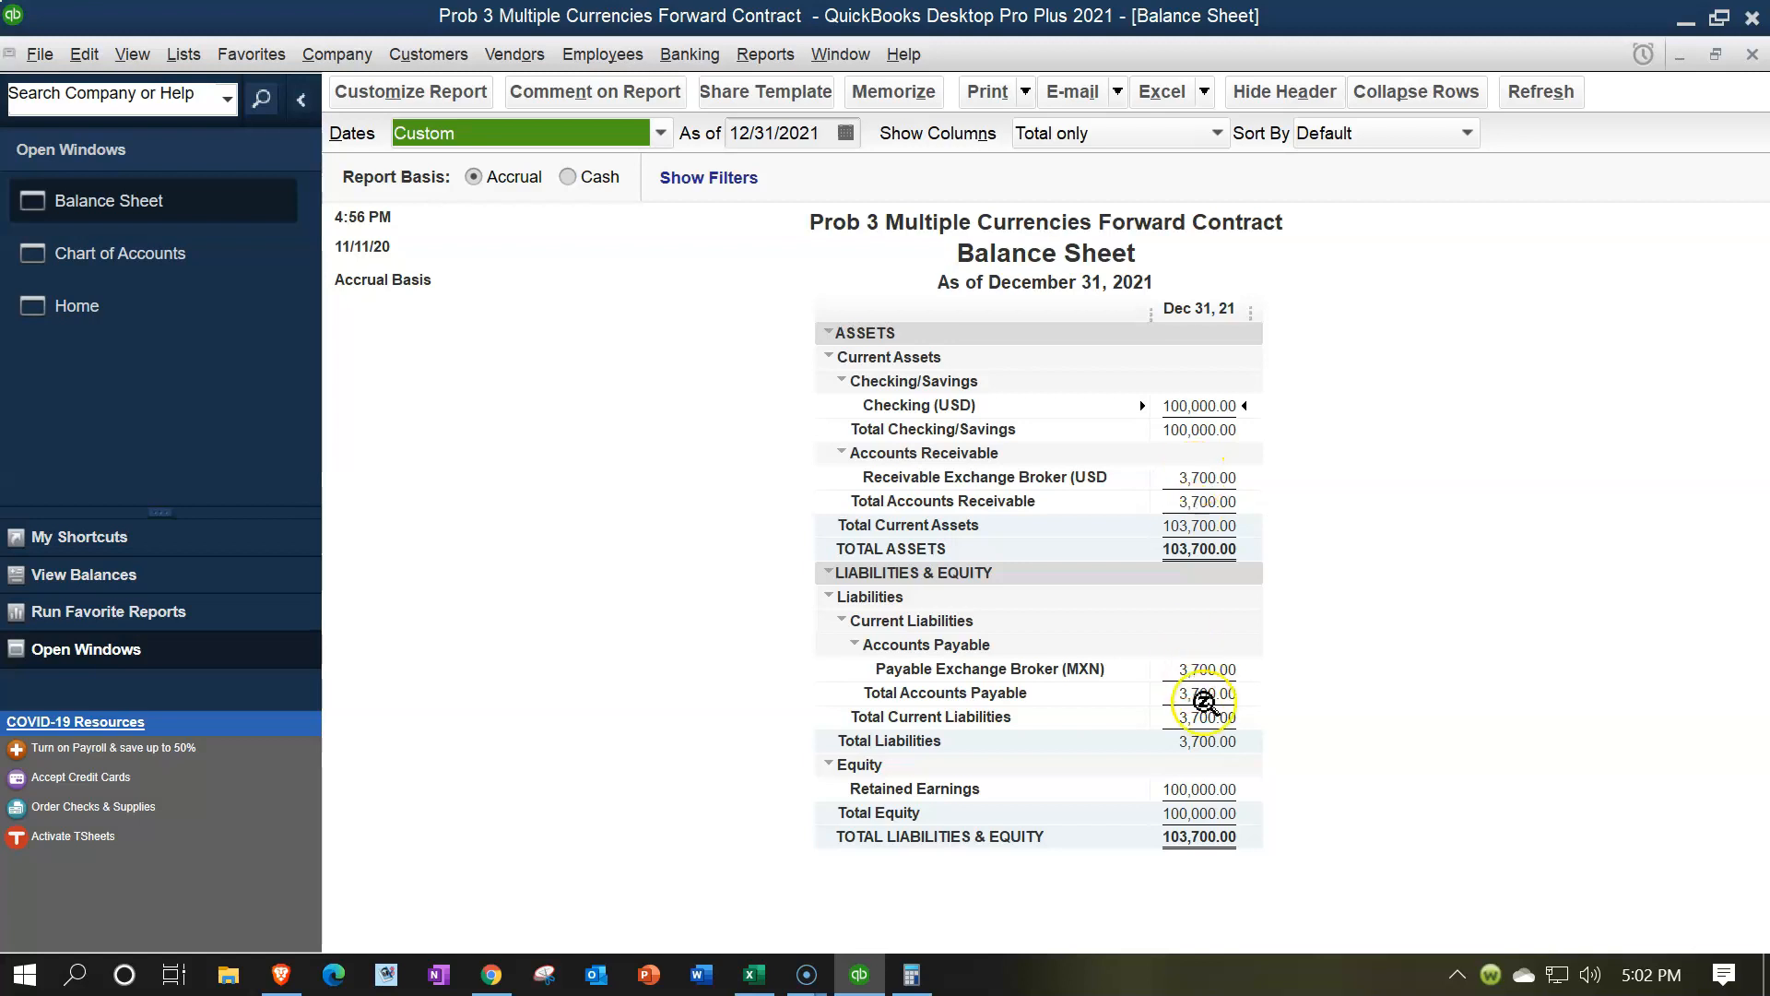
{"action": "left_click", "coordinate": [1213, 671]}
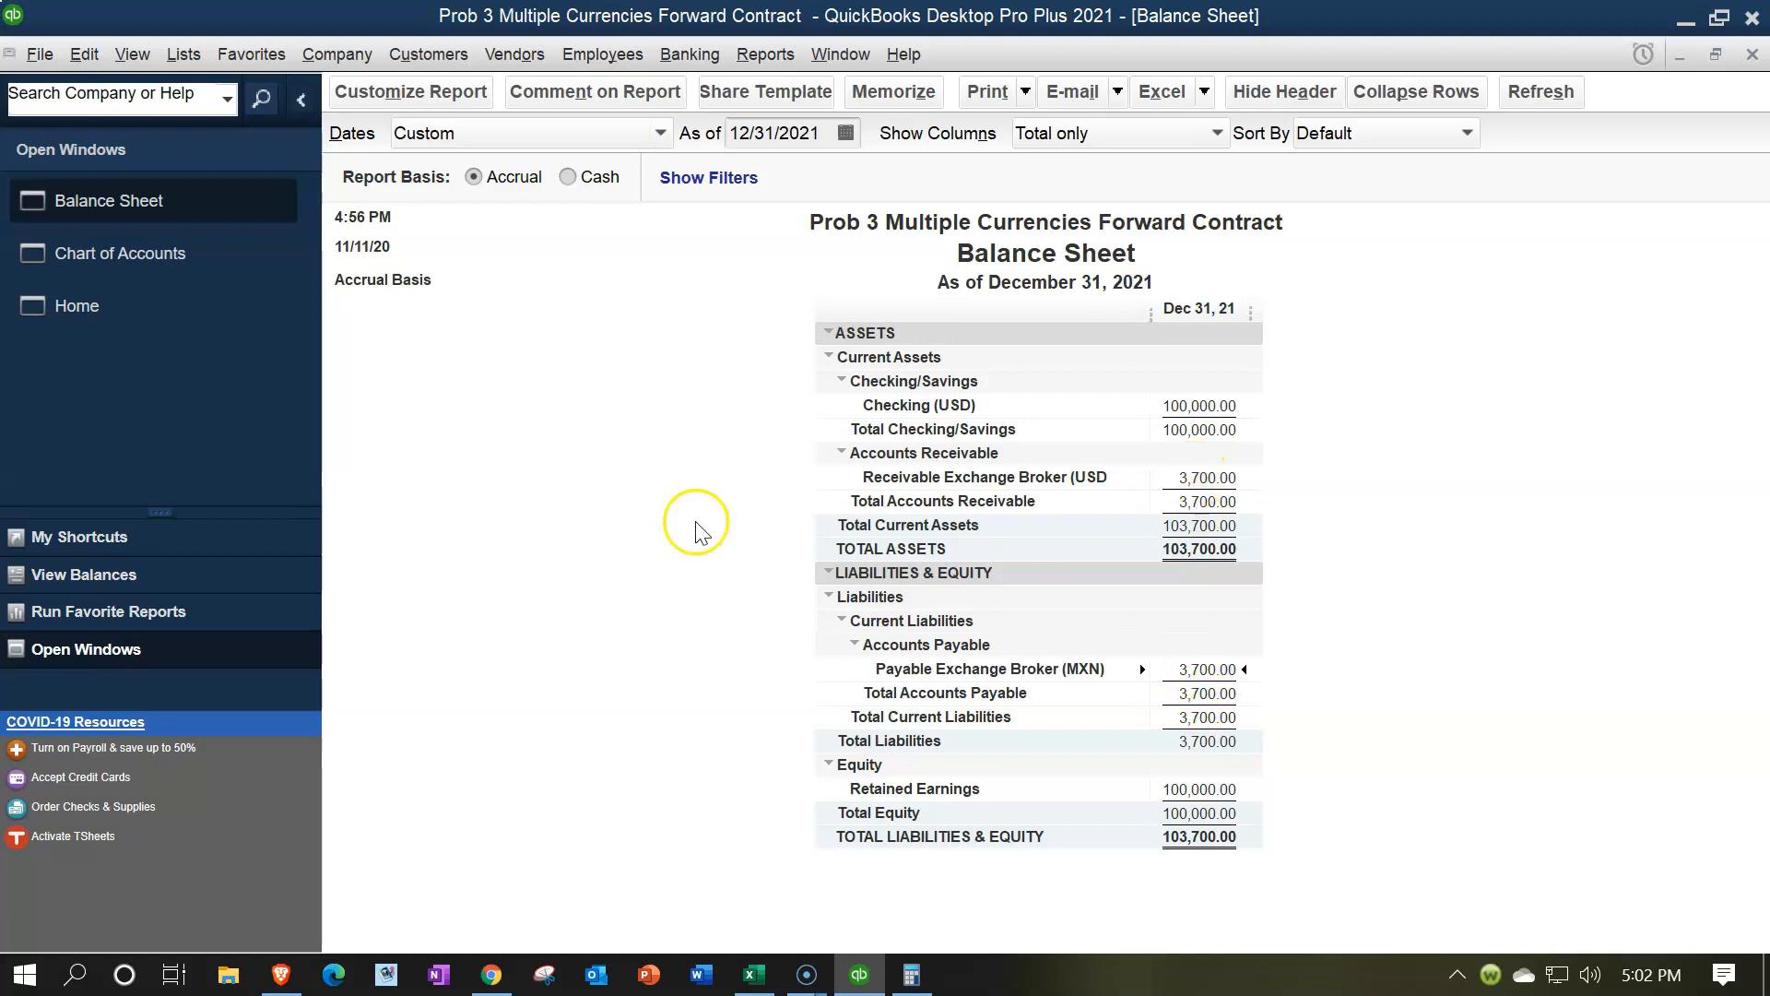
{"action": "left_click", "coordinate": [138, 326]}
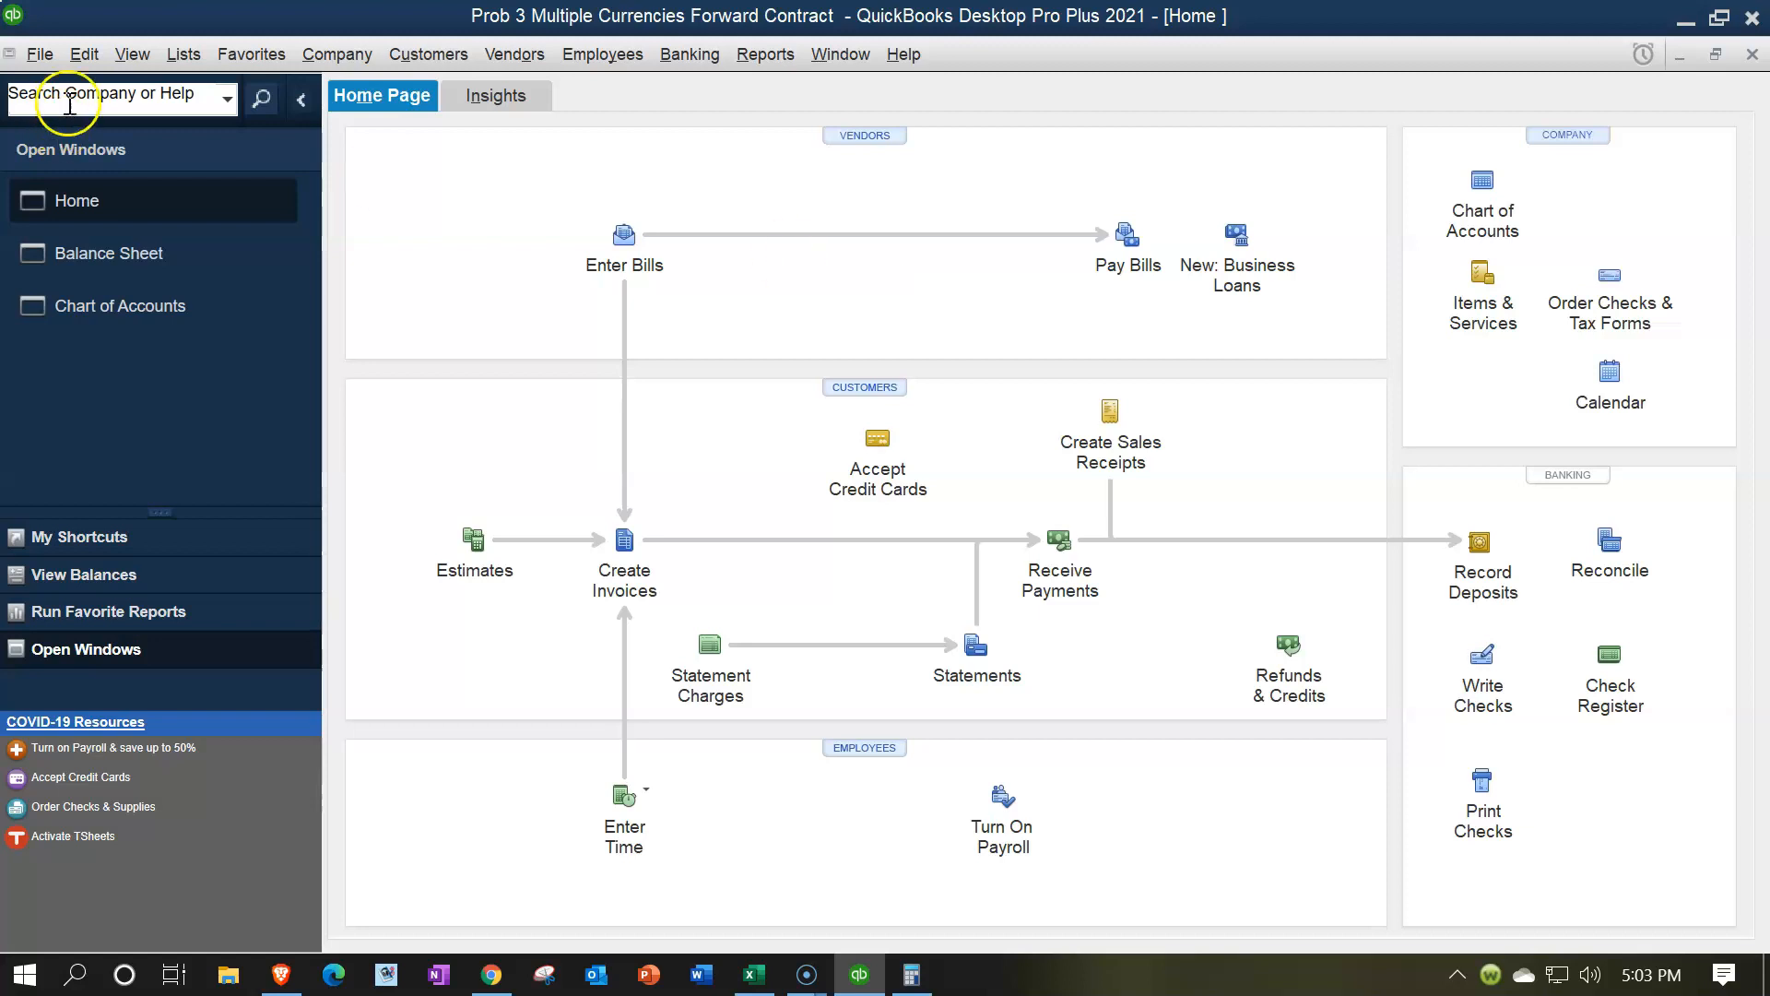
Open the Currency List and download the latest exchange rates
{"action": "left_click", "coordinate": [183, 55]}
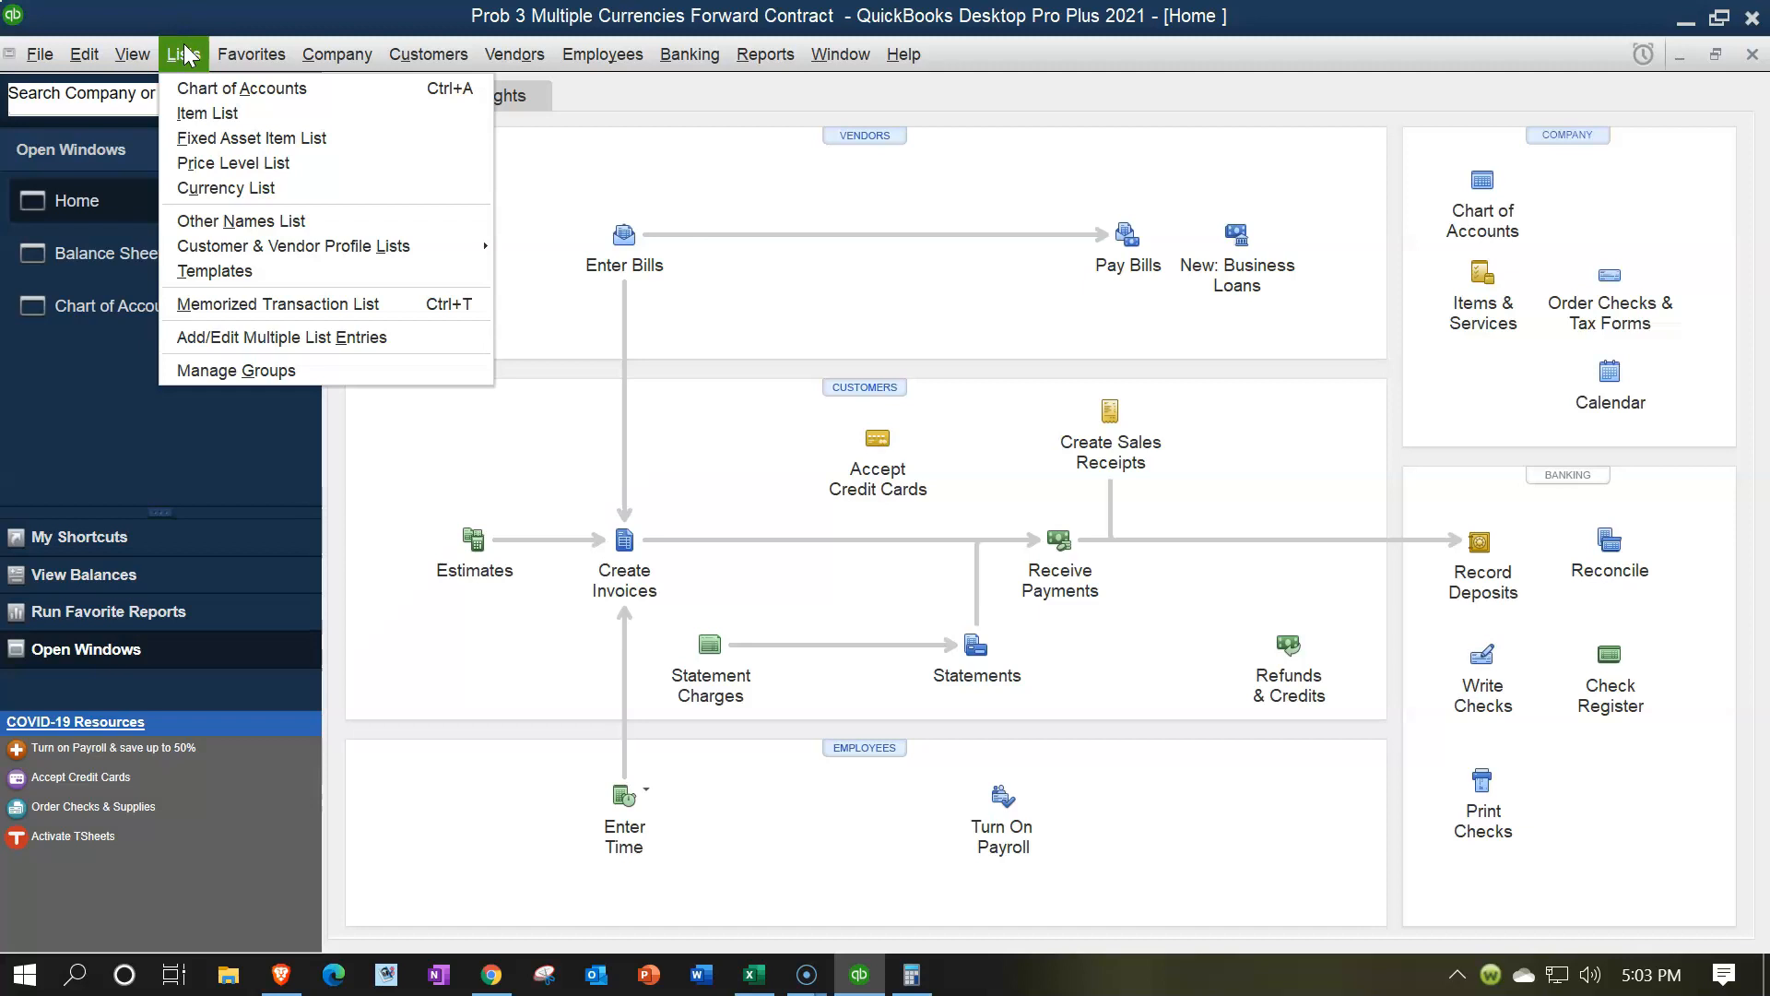
{"action": "left_click", "coordinate": [204, 186]}
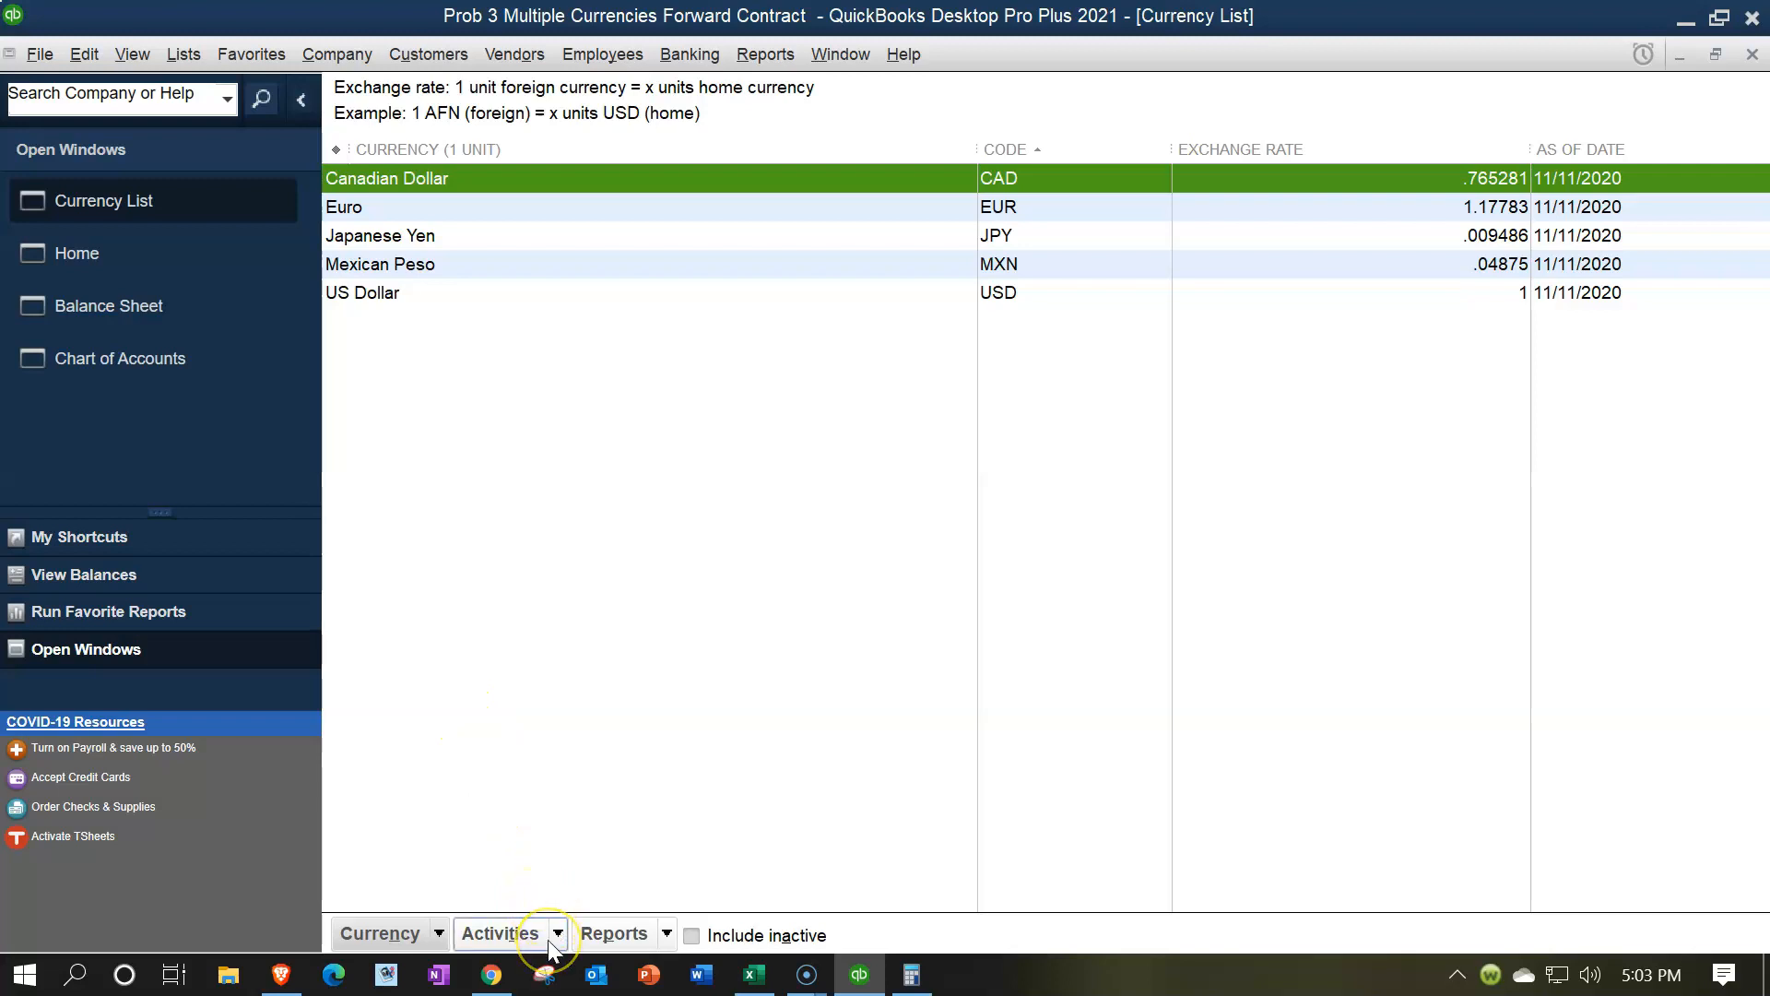
{"action": "left_click", "coordinate": [548, 938]}
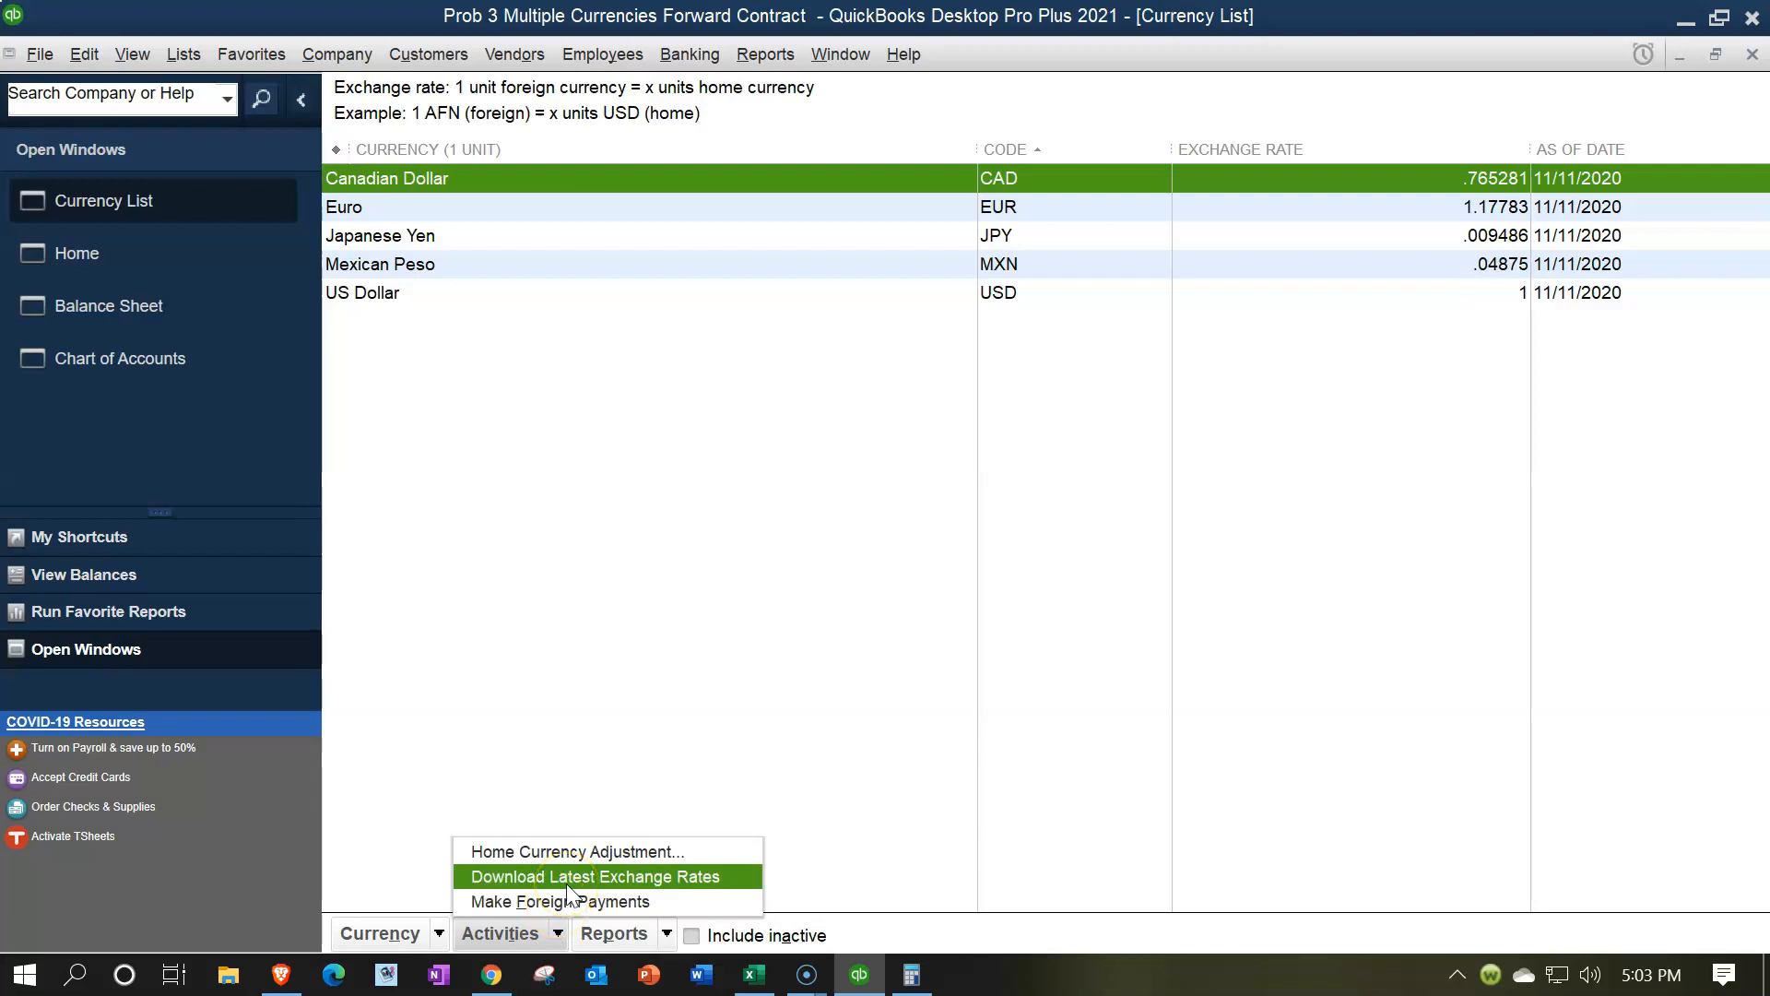
{"action": "left_click", "coordinate": [566, 883]}
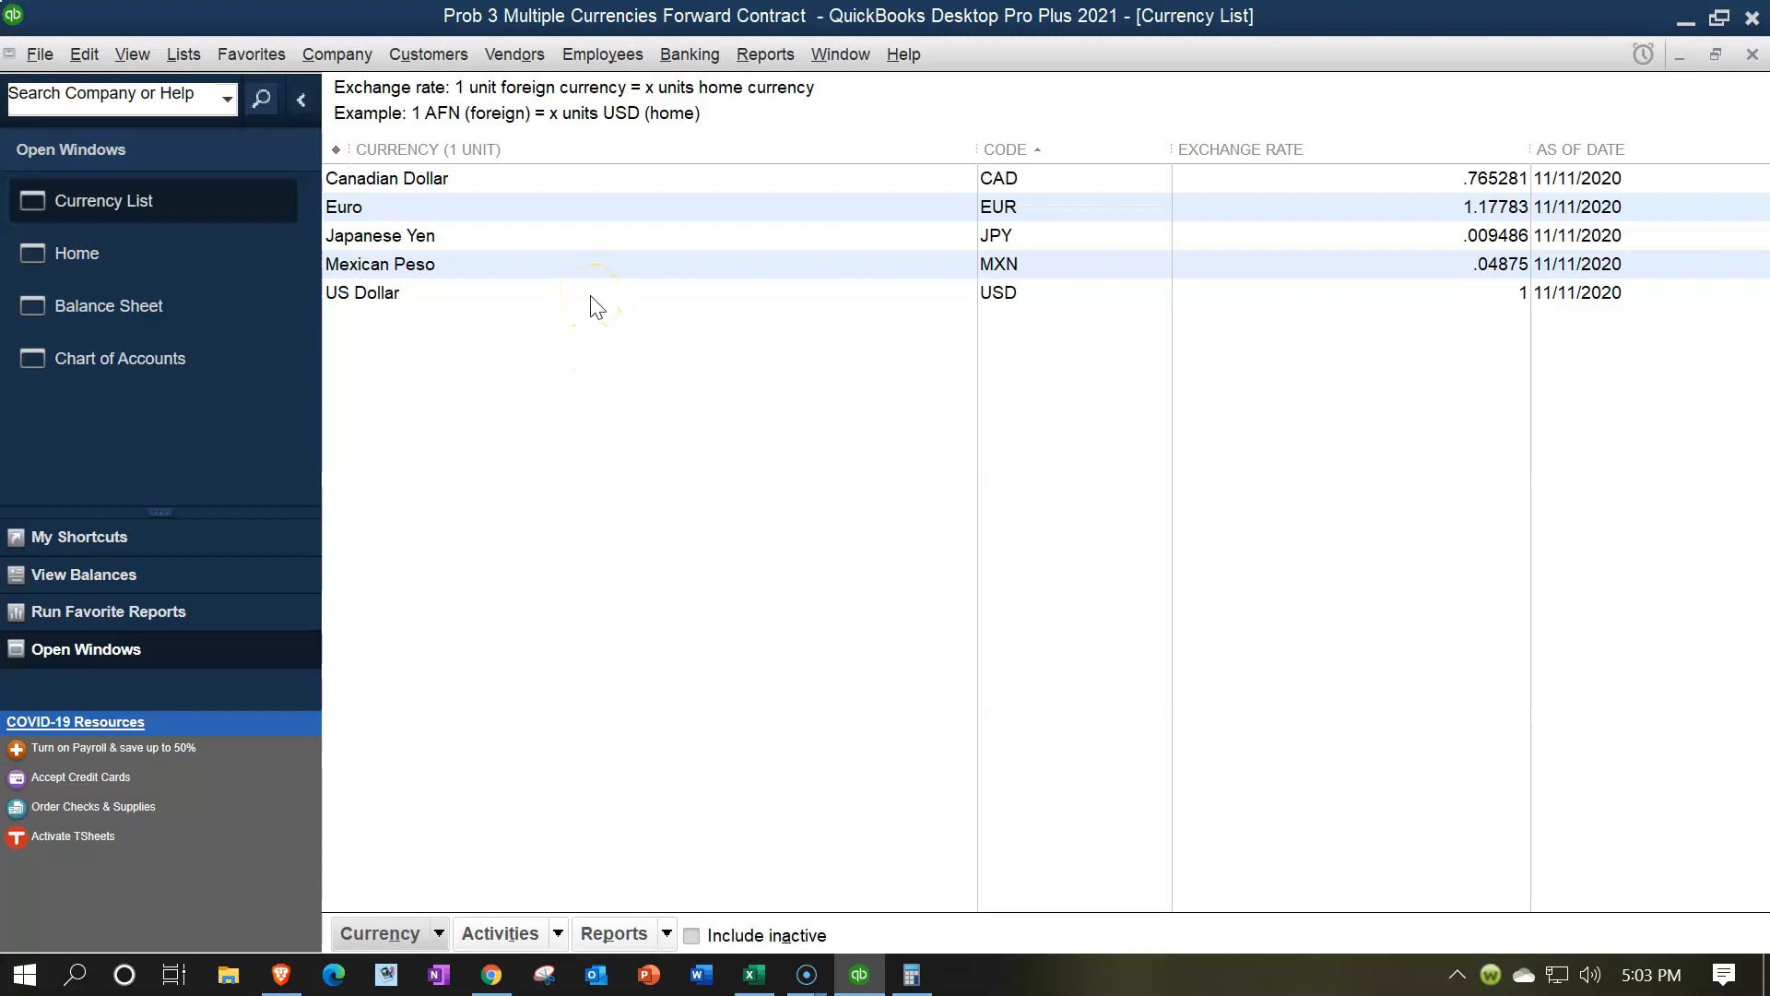
Add a 12/31/2021 exchange rate of .78 to the Mexican Peso currency and save it
{"action": "left_click", "coordinate": [538, 275]}
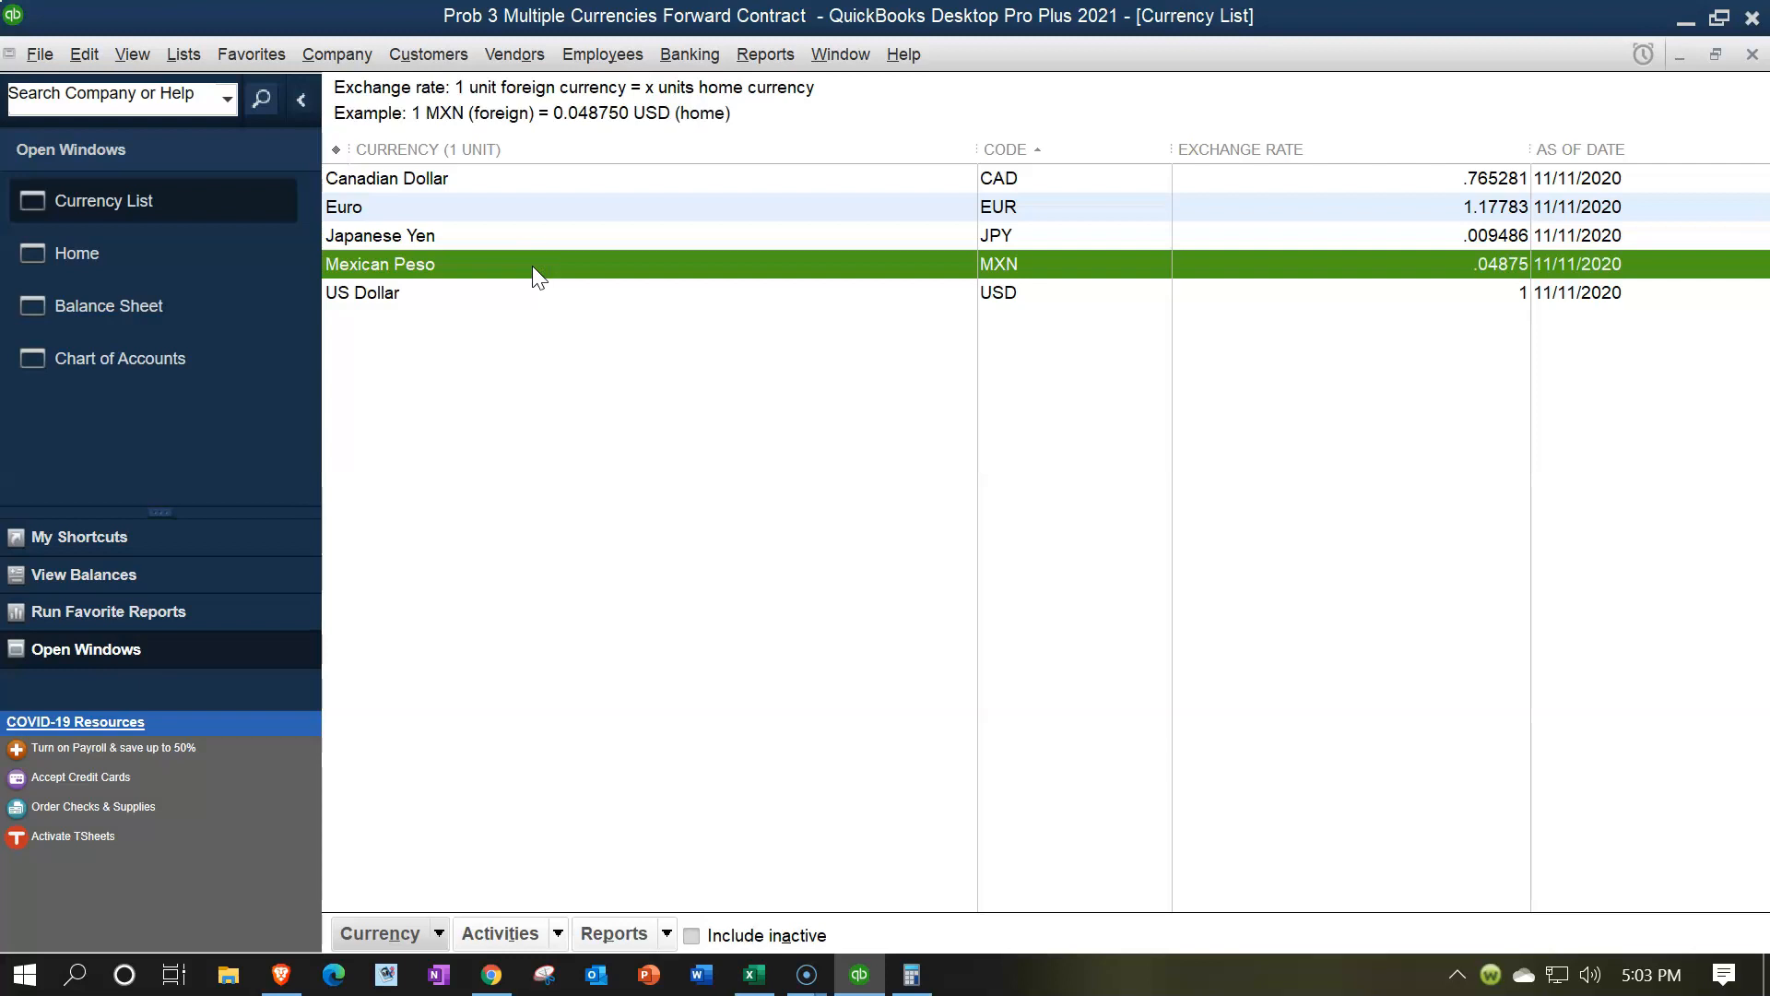
{"action": "double_click", "coordinate": [533, 266]}
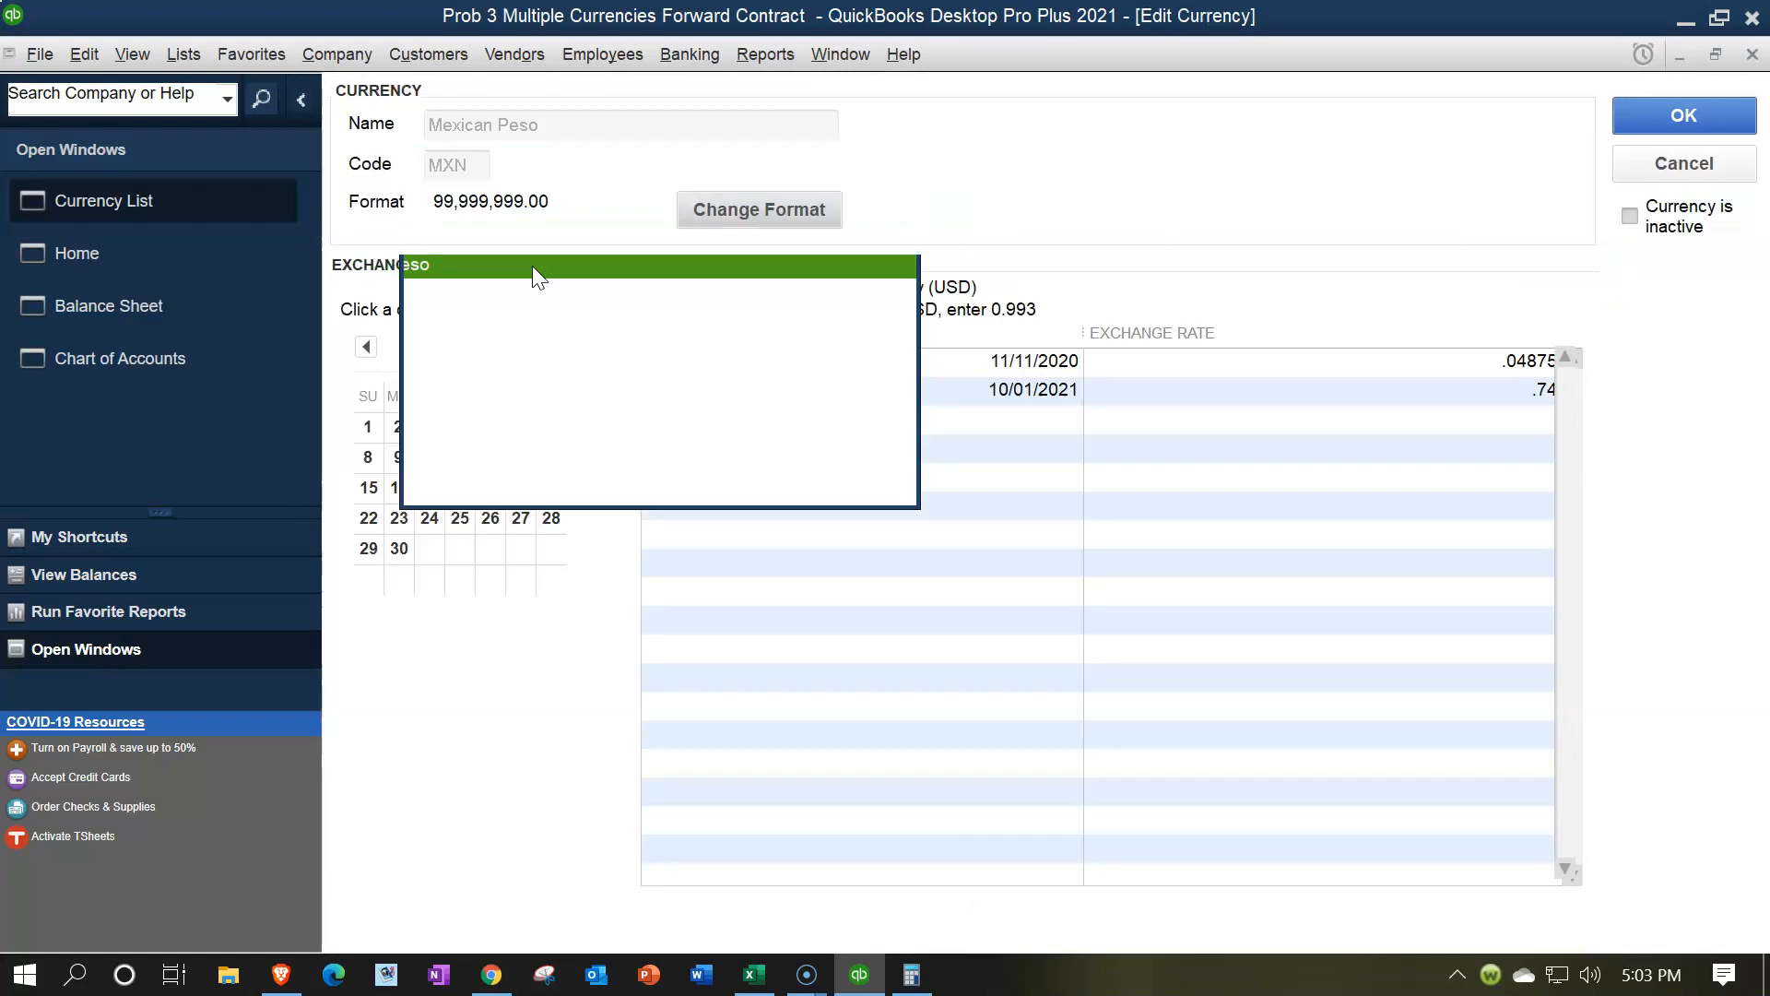
{"action": "left_click", "coordinate": [979, 435]}
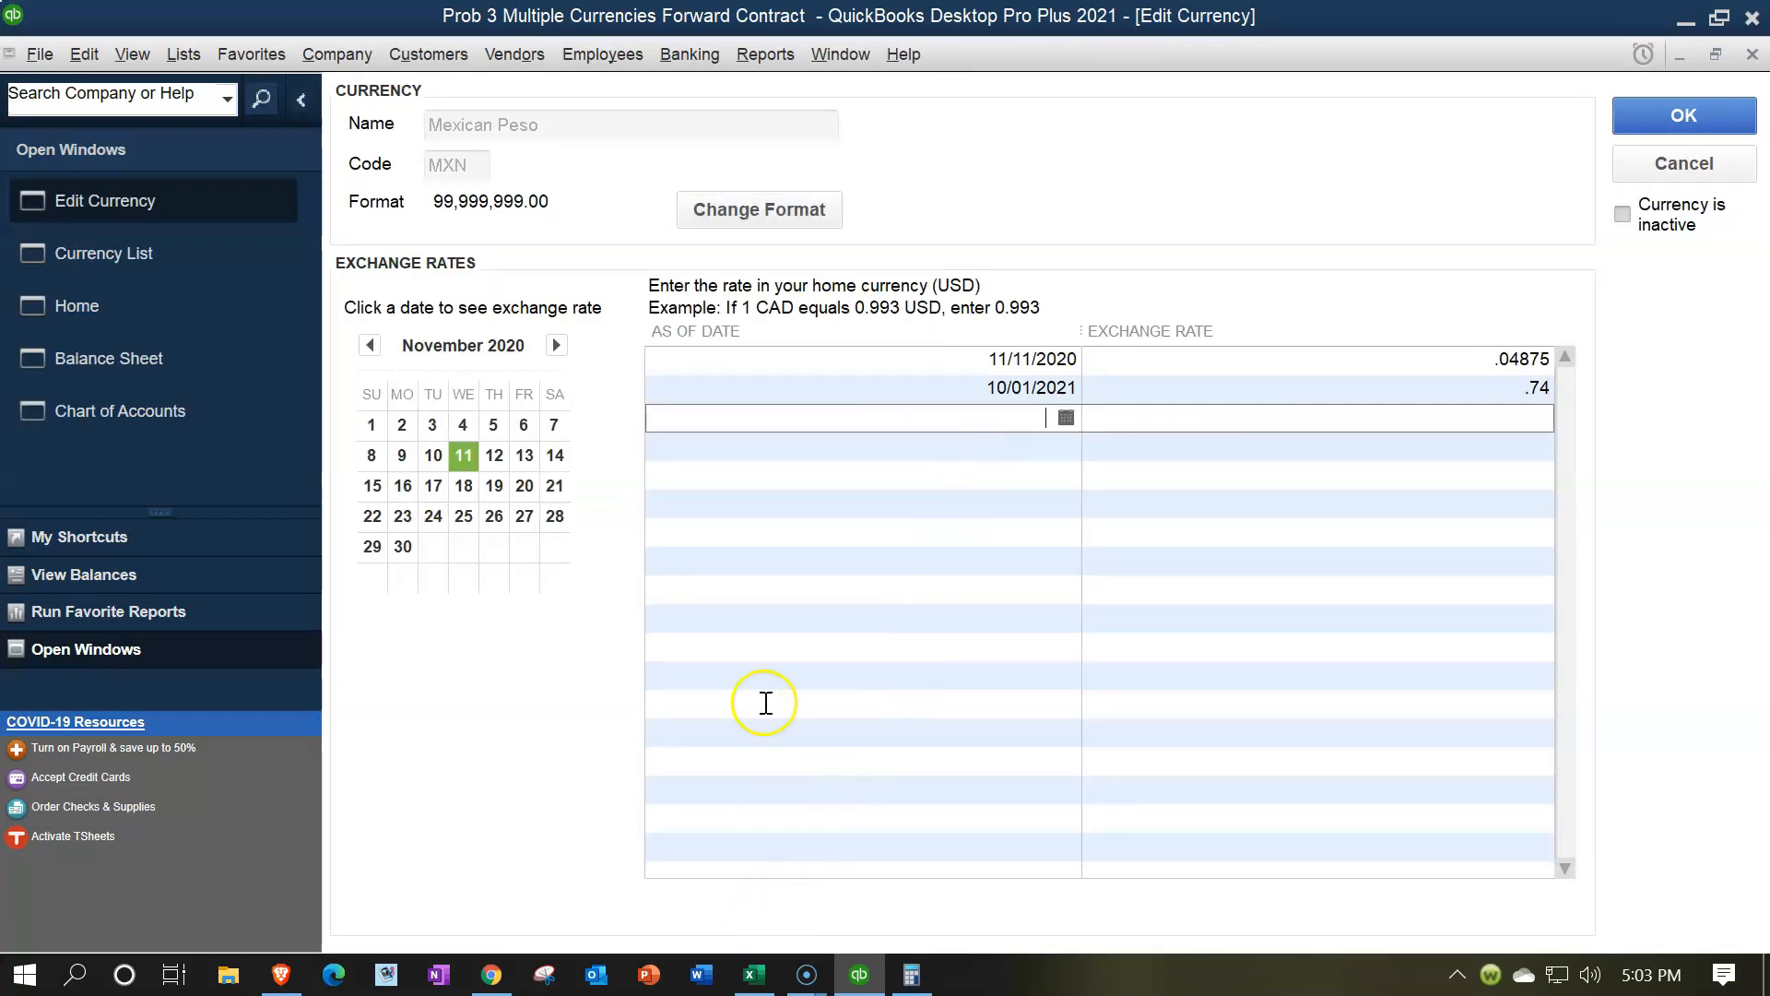
{"action": "type", "text": "123121"}
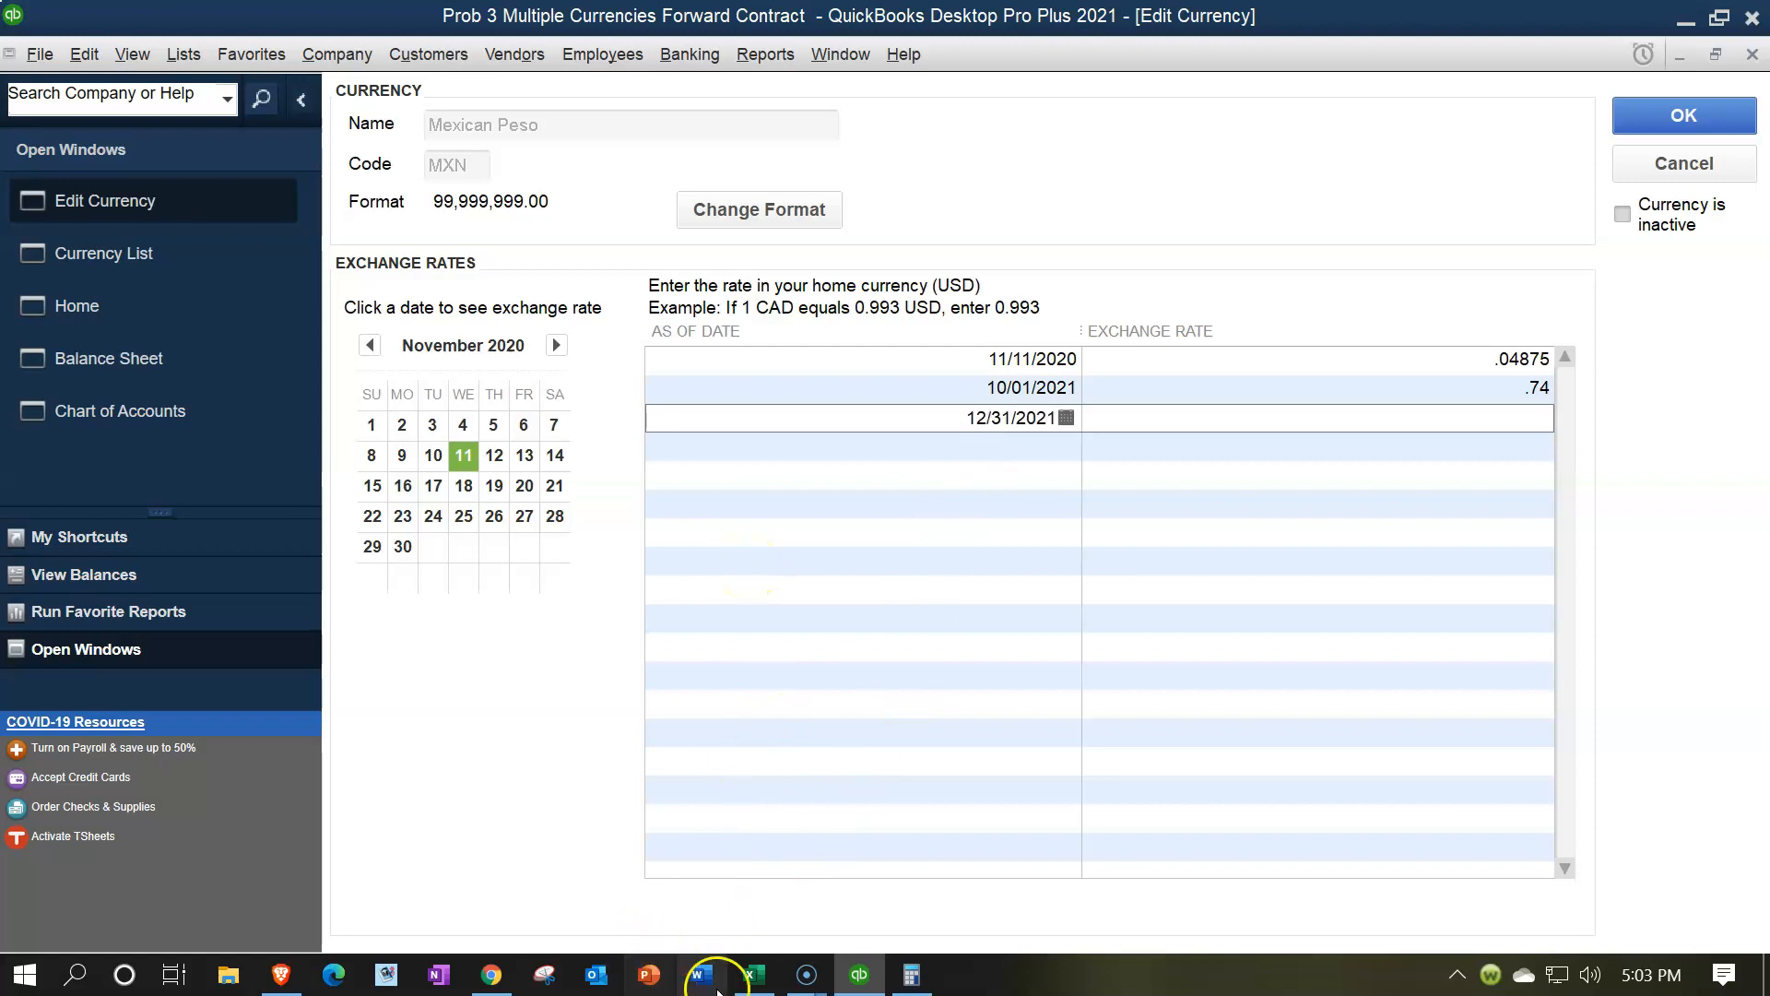
{"action": "left_click", "coordinate": [747, 978]}
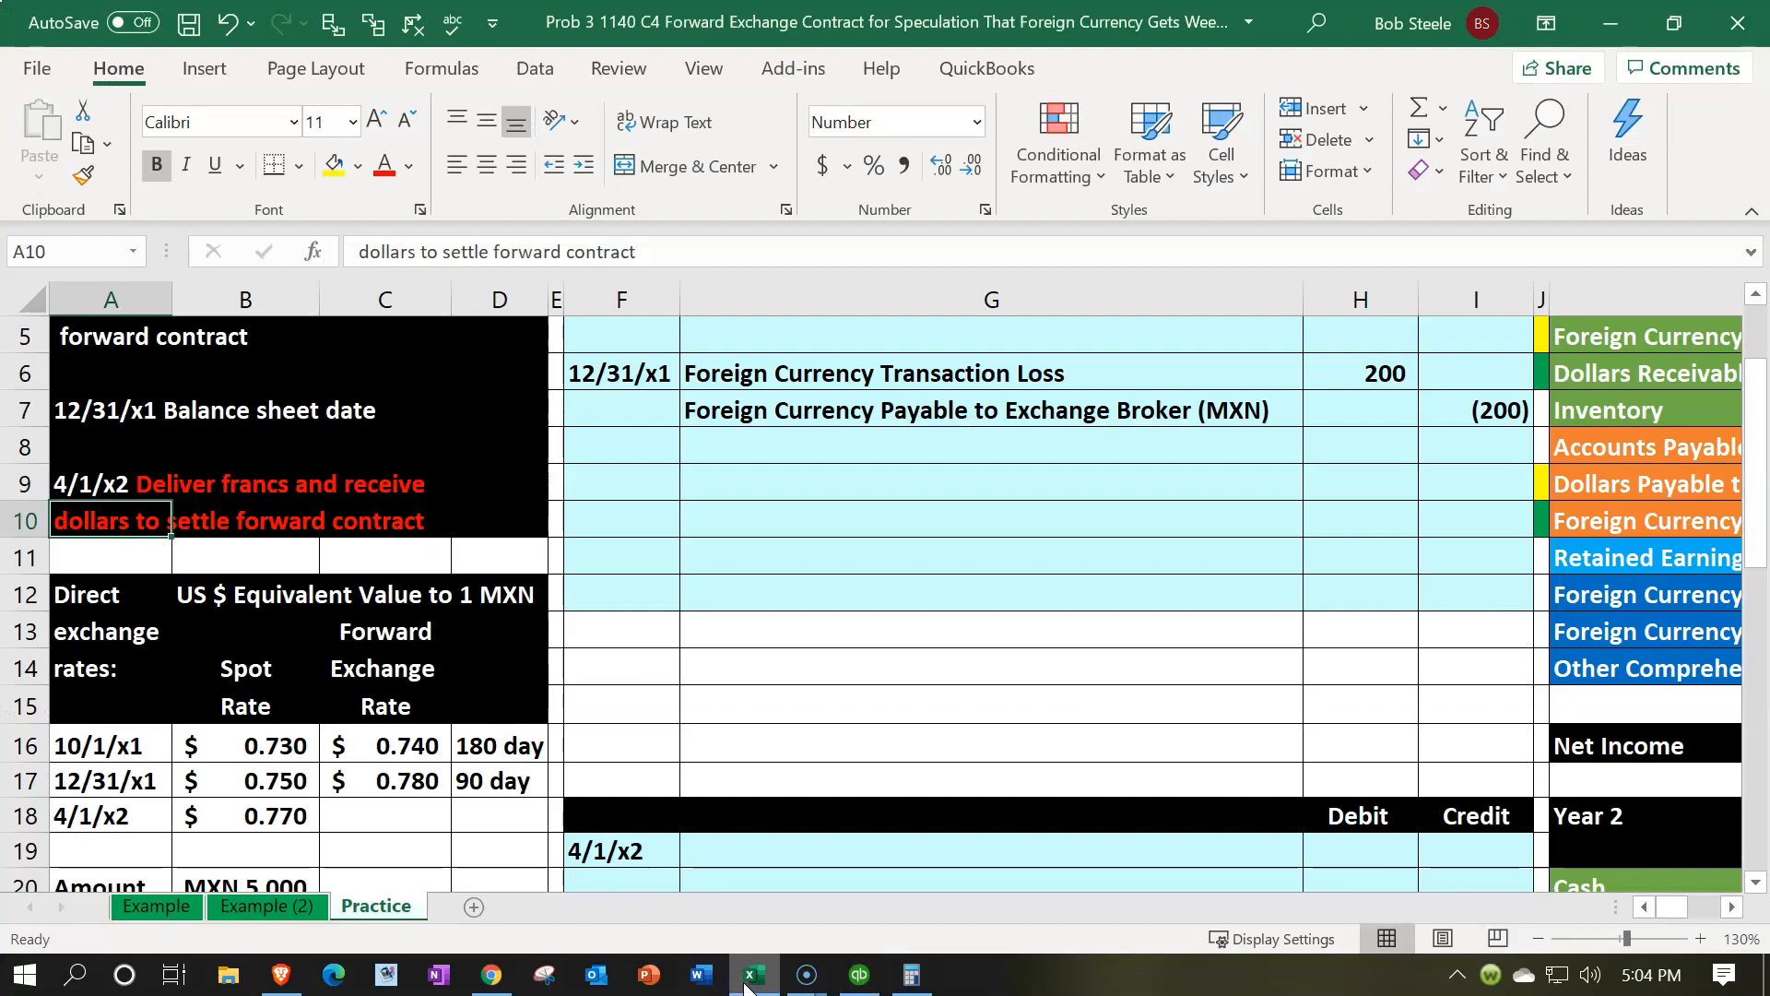
{"action": "left_click", "coordinate": [751, 975]}
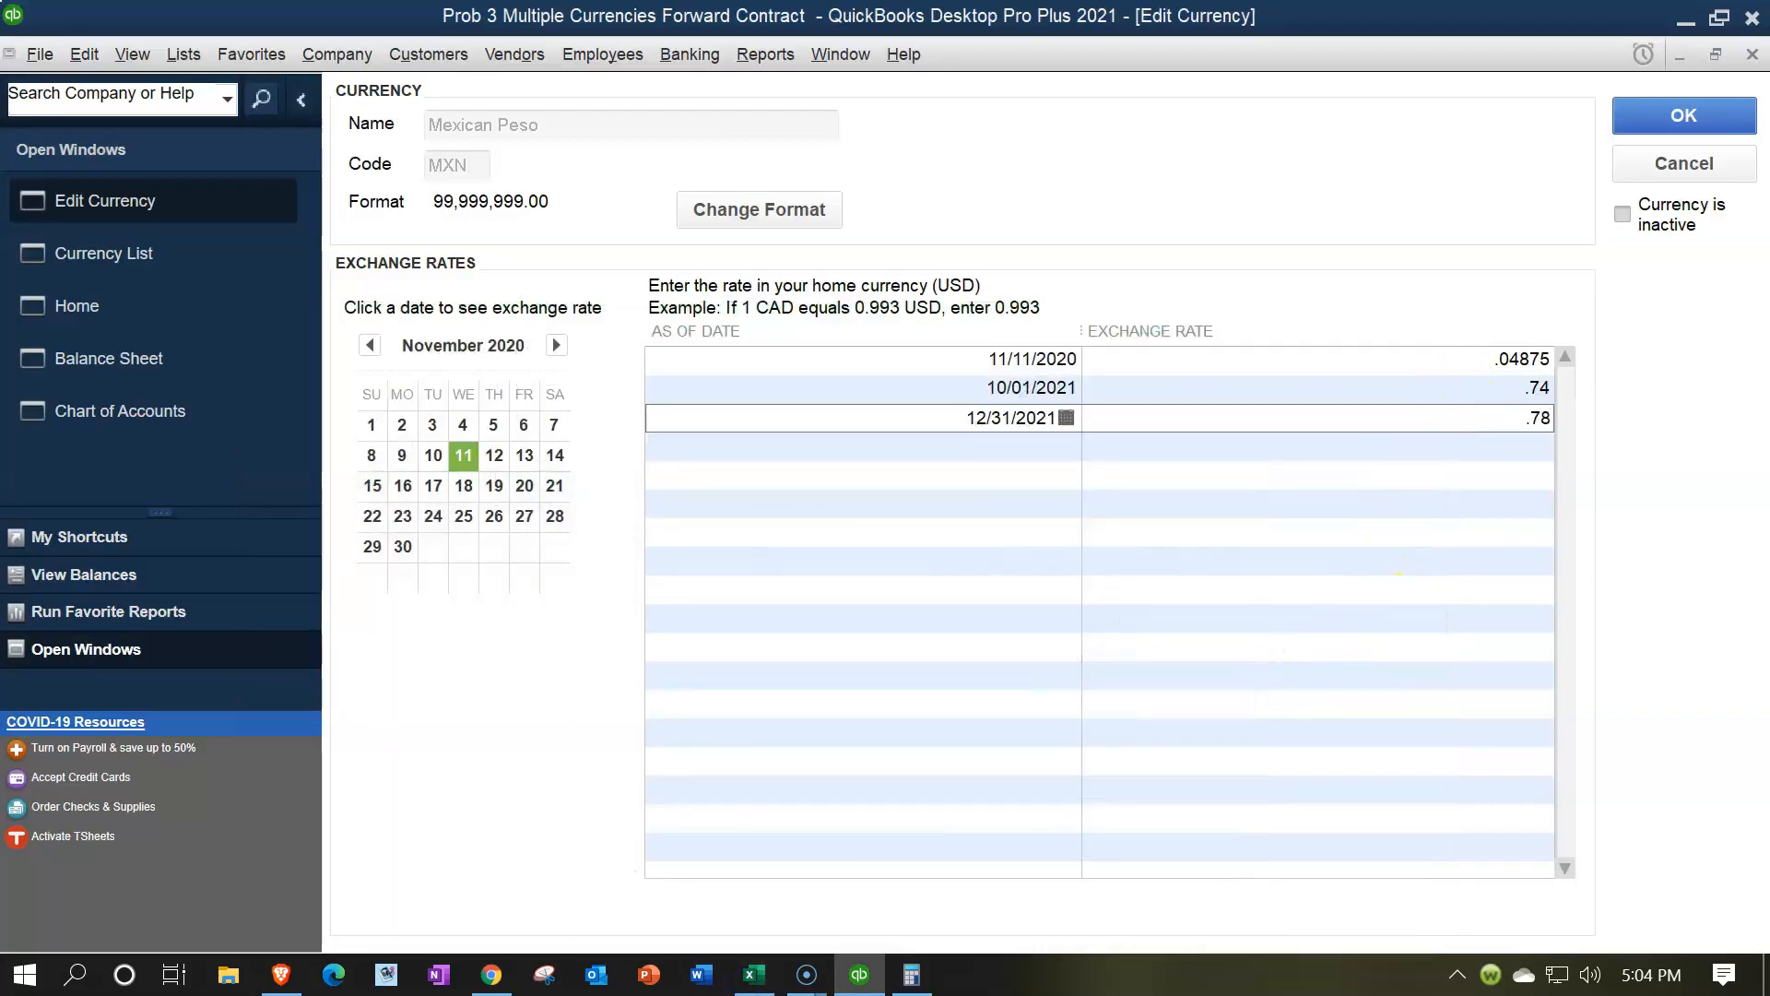
{"action": "key", "text": "Down"}
{"action": "left_click", "coordinate": [1698, 114]}
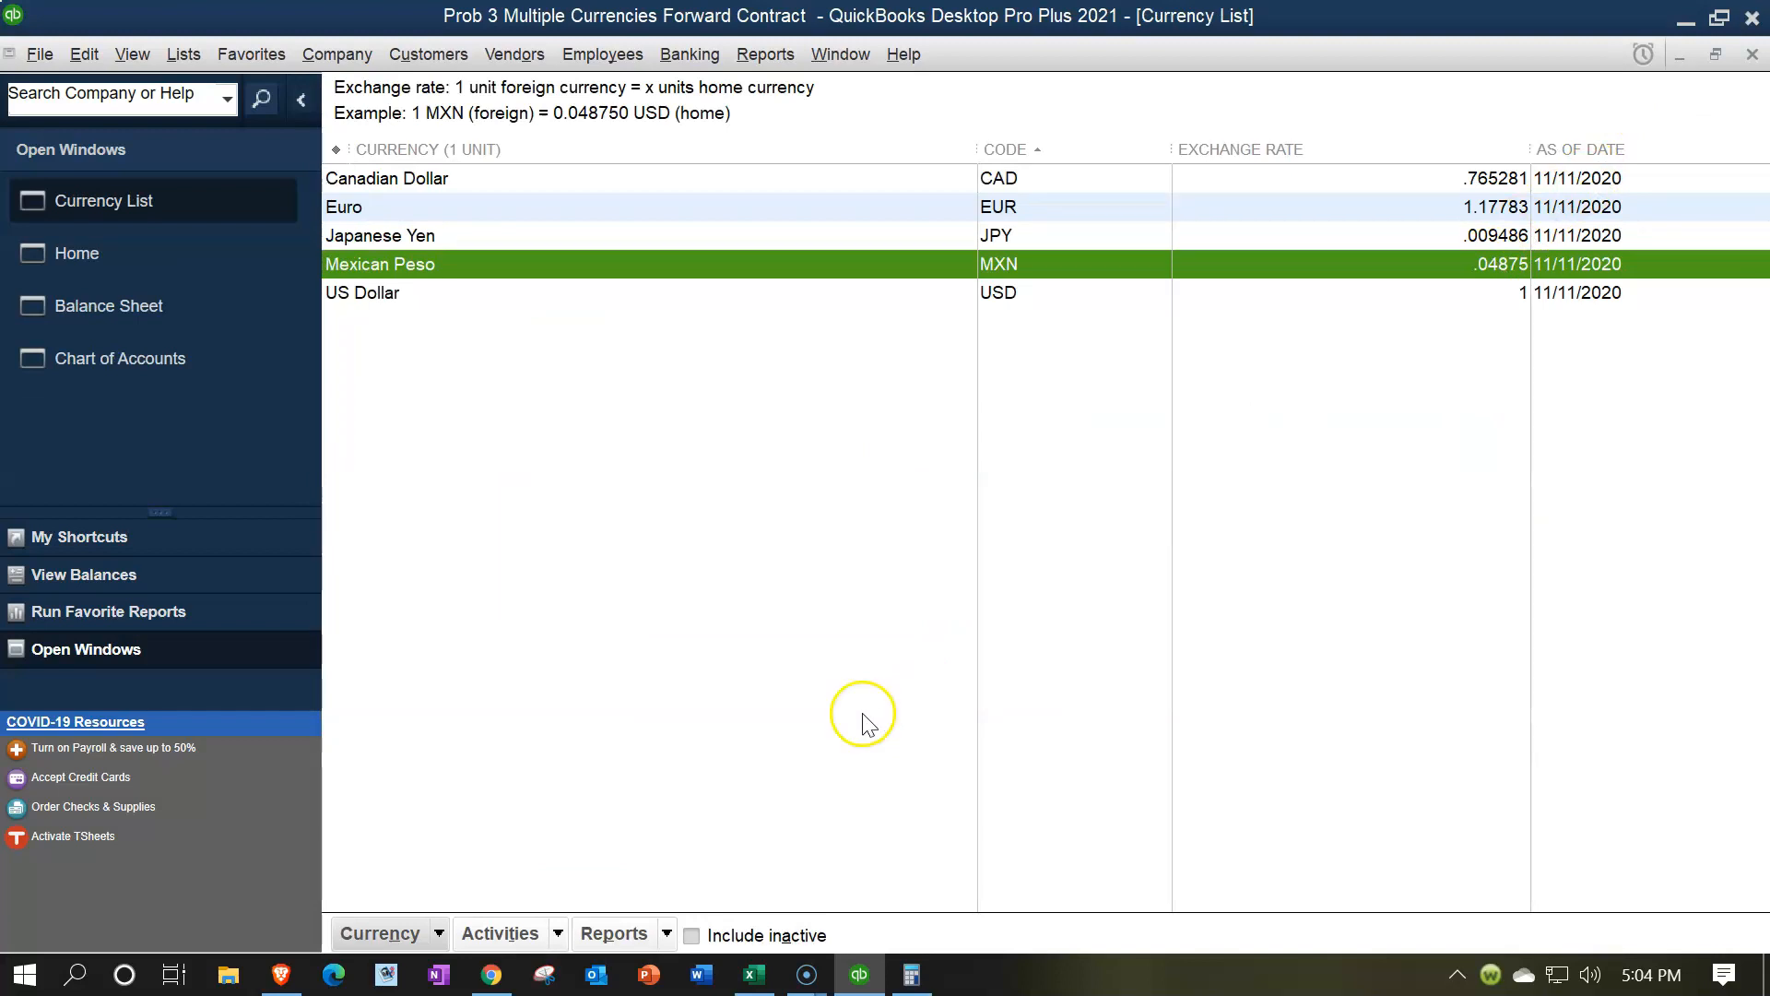
Make a home currency adjustment dated 12/31/2021 for the Mexican Peso at .78, selecting the Exchange Broker balance, and save it
{"action": "left_click", "coordinate": [560, 934]}
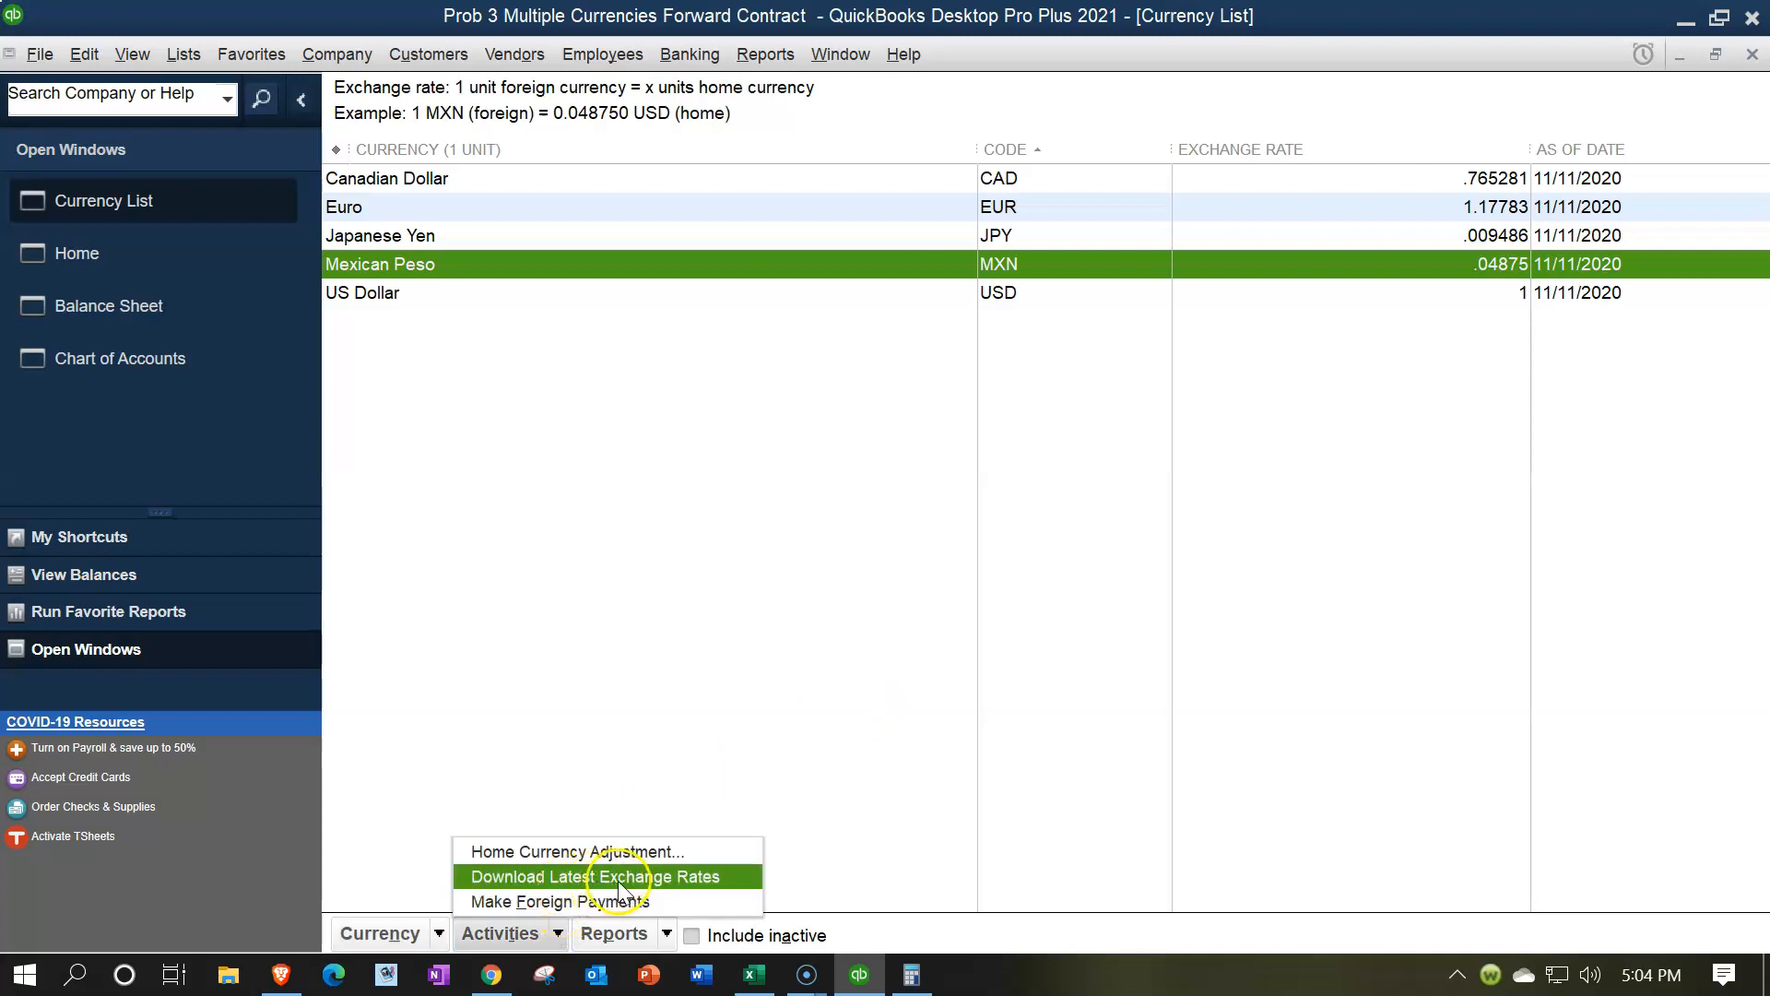
{"action": "left_click", "coordinate": [634, 852]}
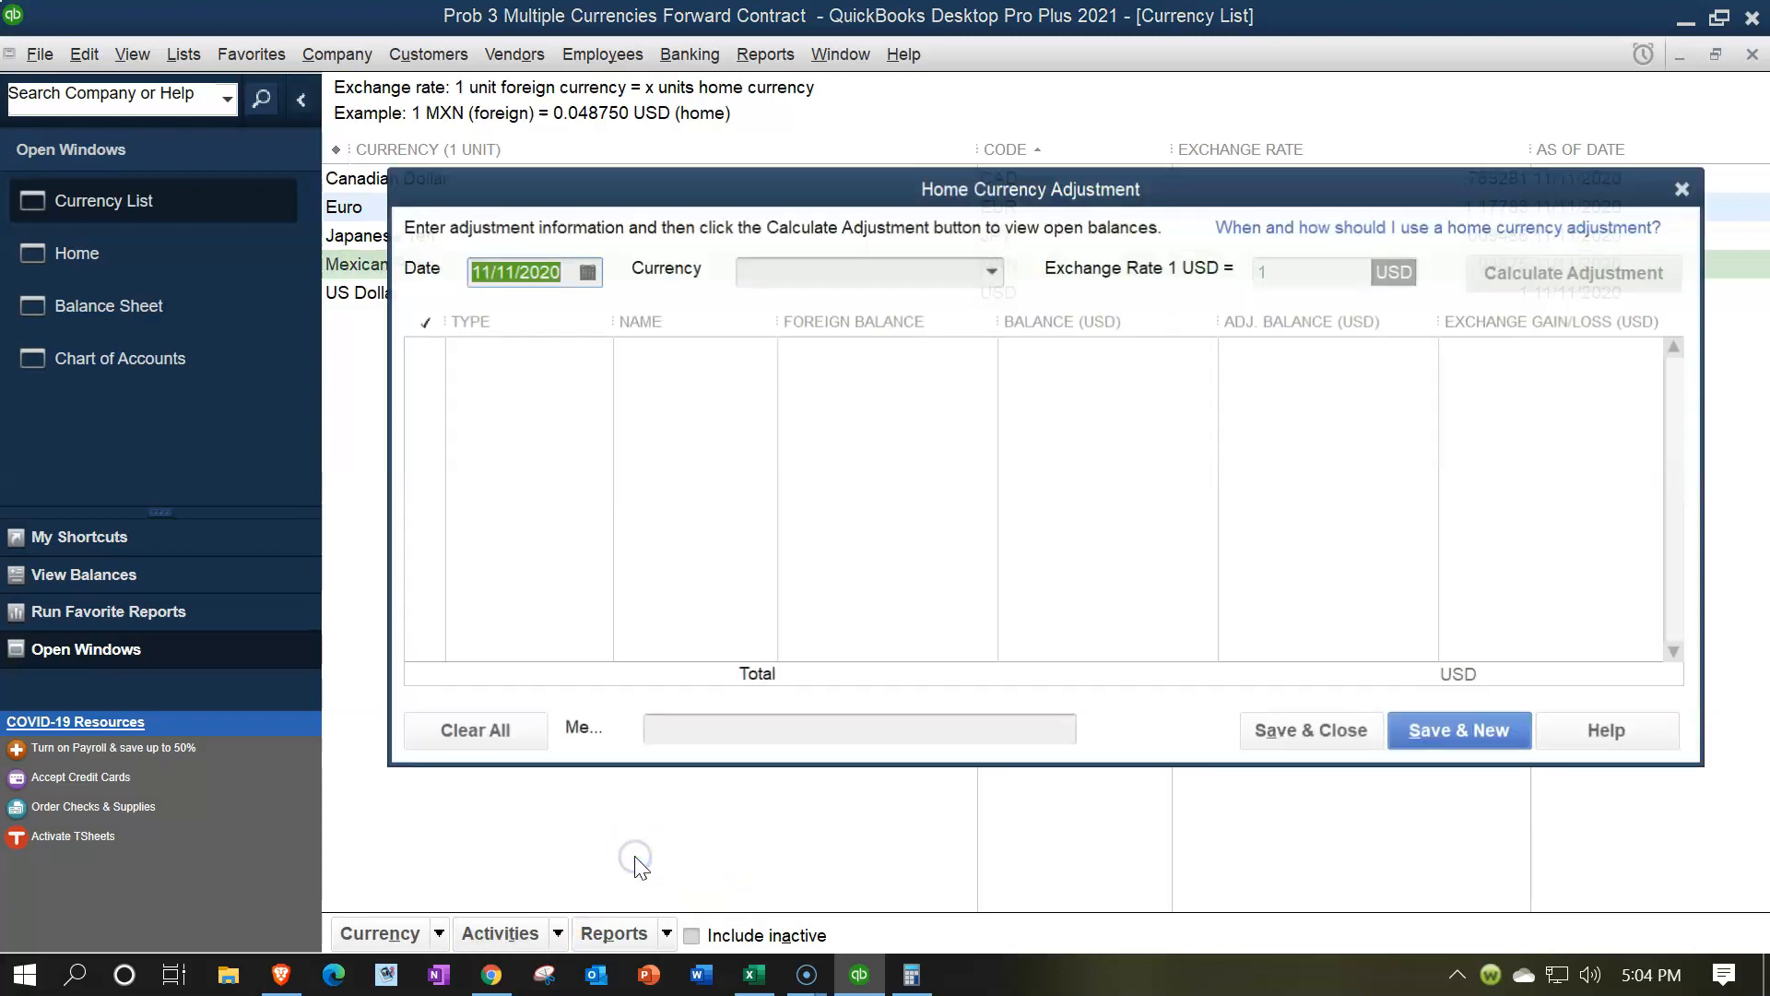
{"action": "type", "text": "12"}
{"action": "key", "text": "Tab"}
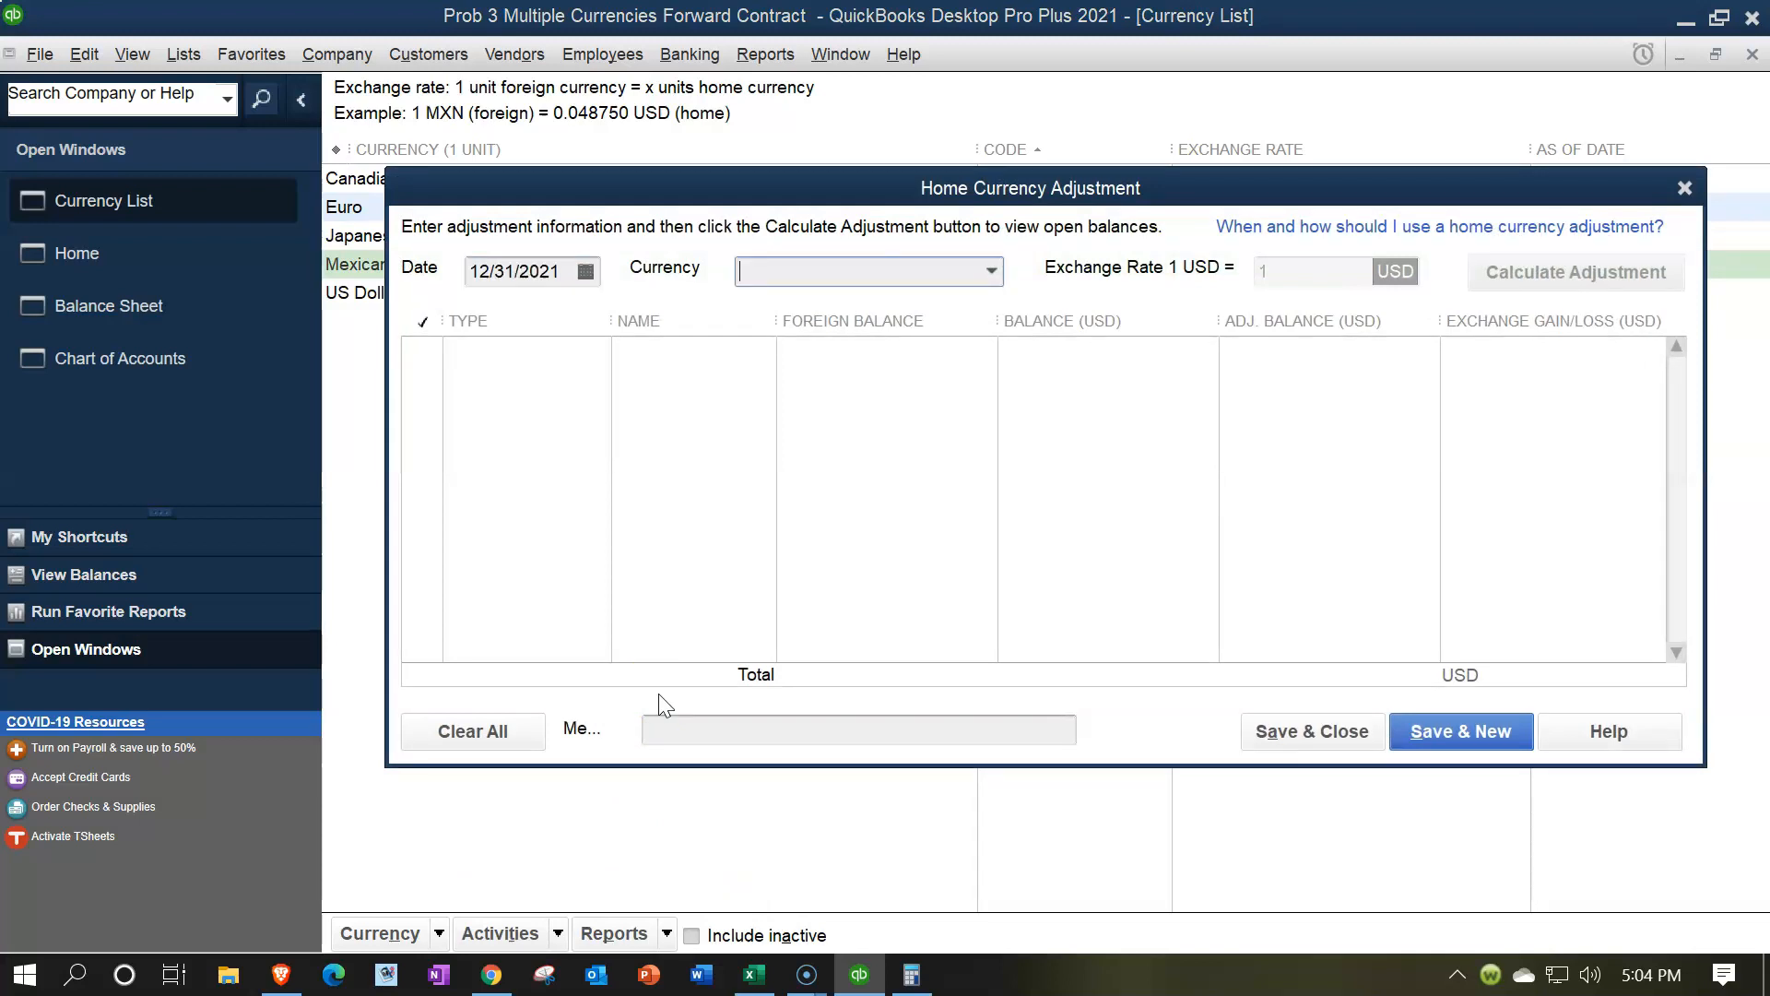
{"action": "left_click", "coordinate": [991, 270]}
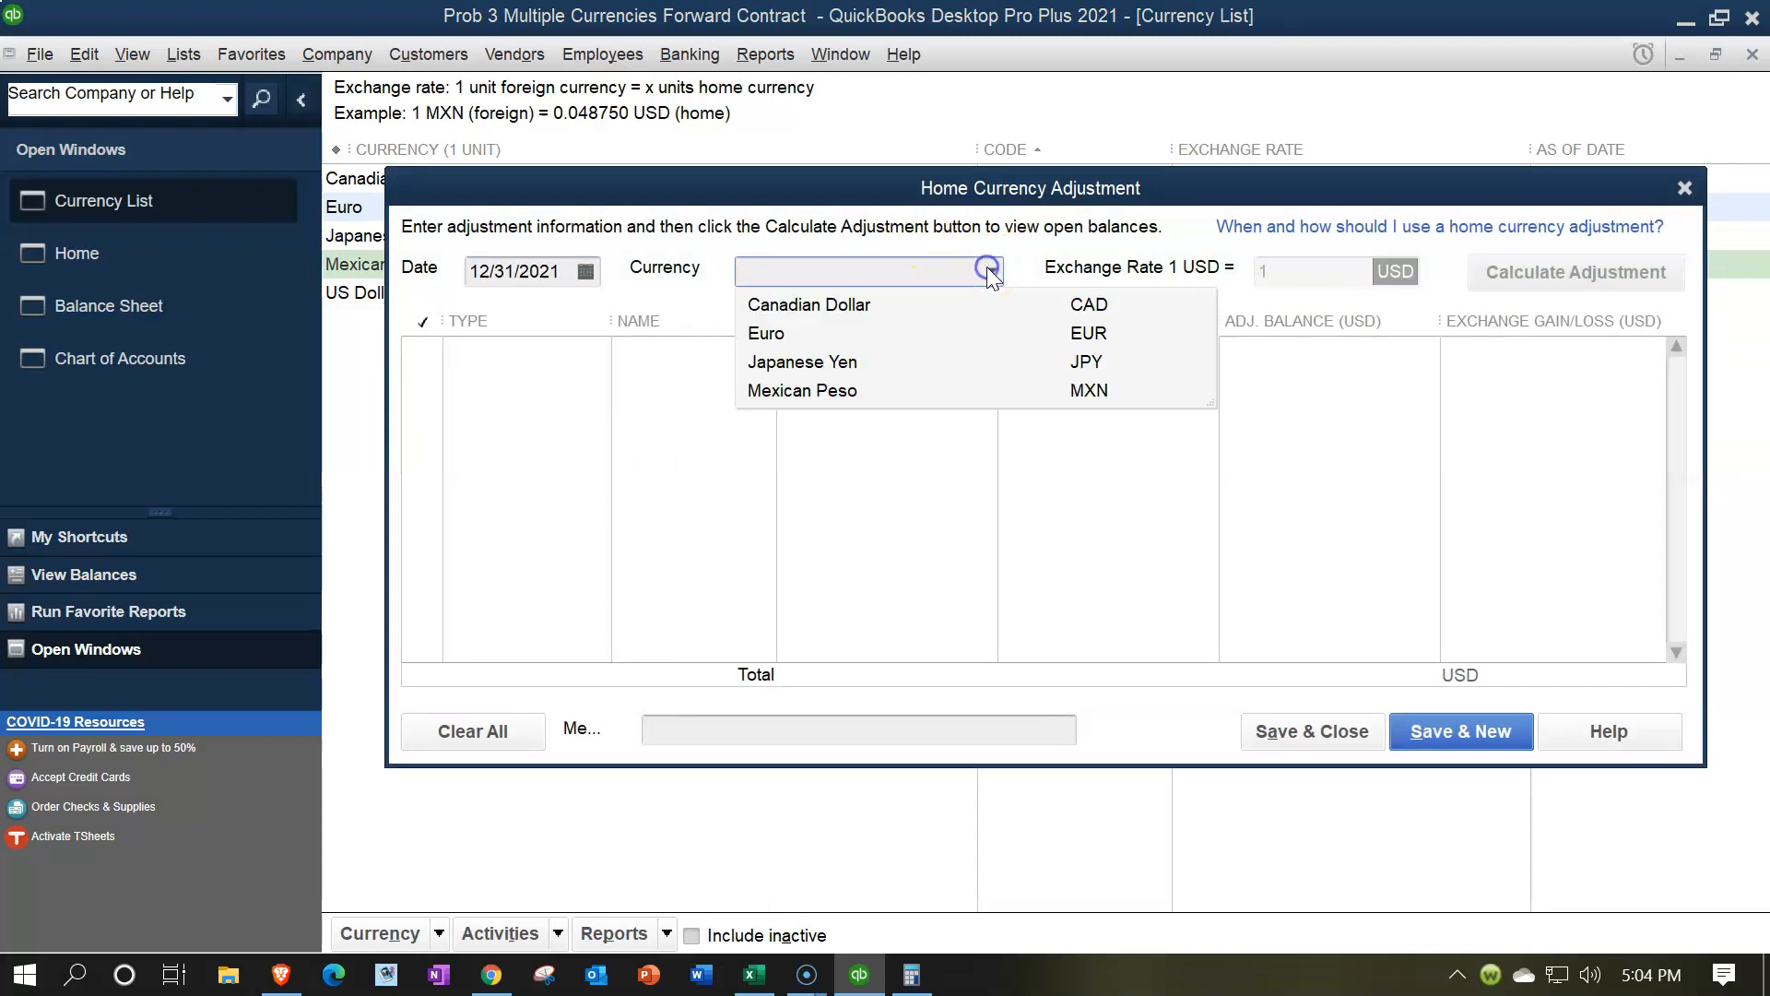
{"action": "left_click", "coordinate": [843, 391]}
{"action": "key", "text": "Tab"}
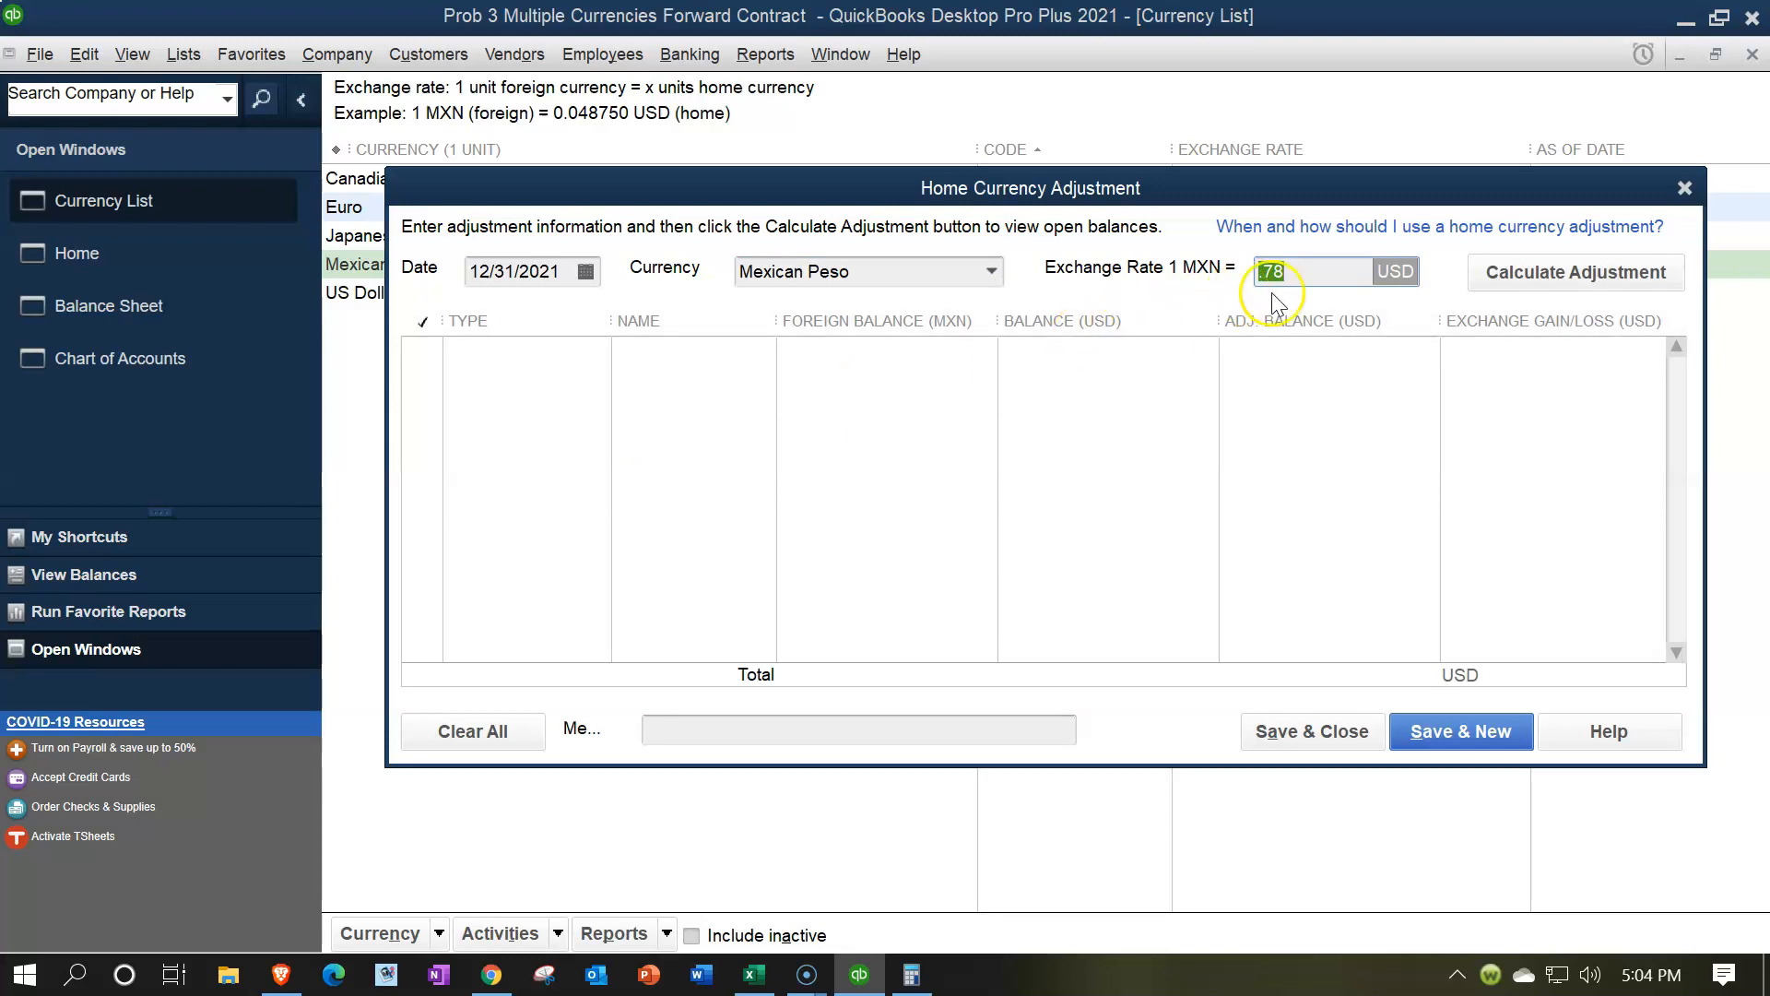
{"action": "left_click", "coordinate": [1489, 277]}
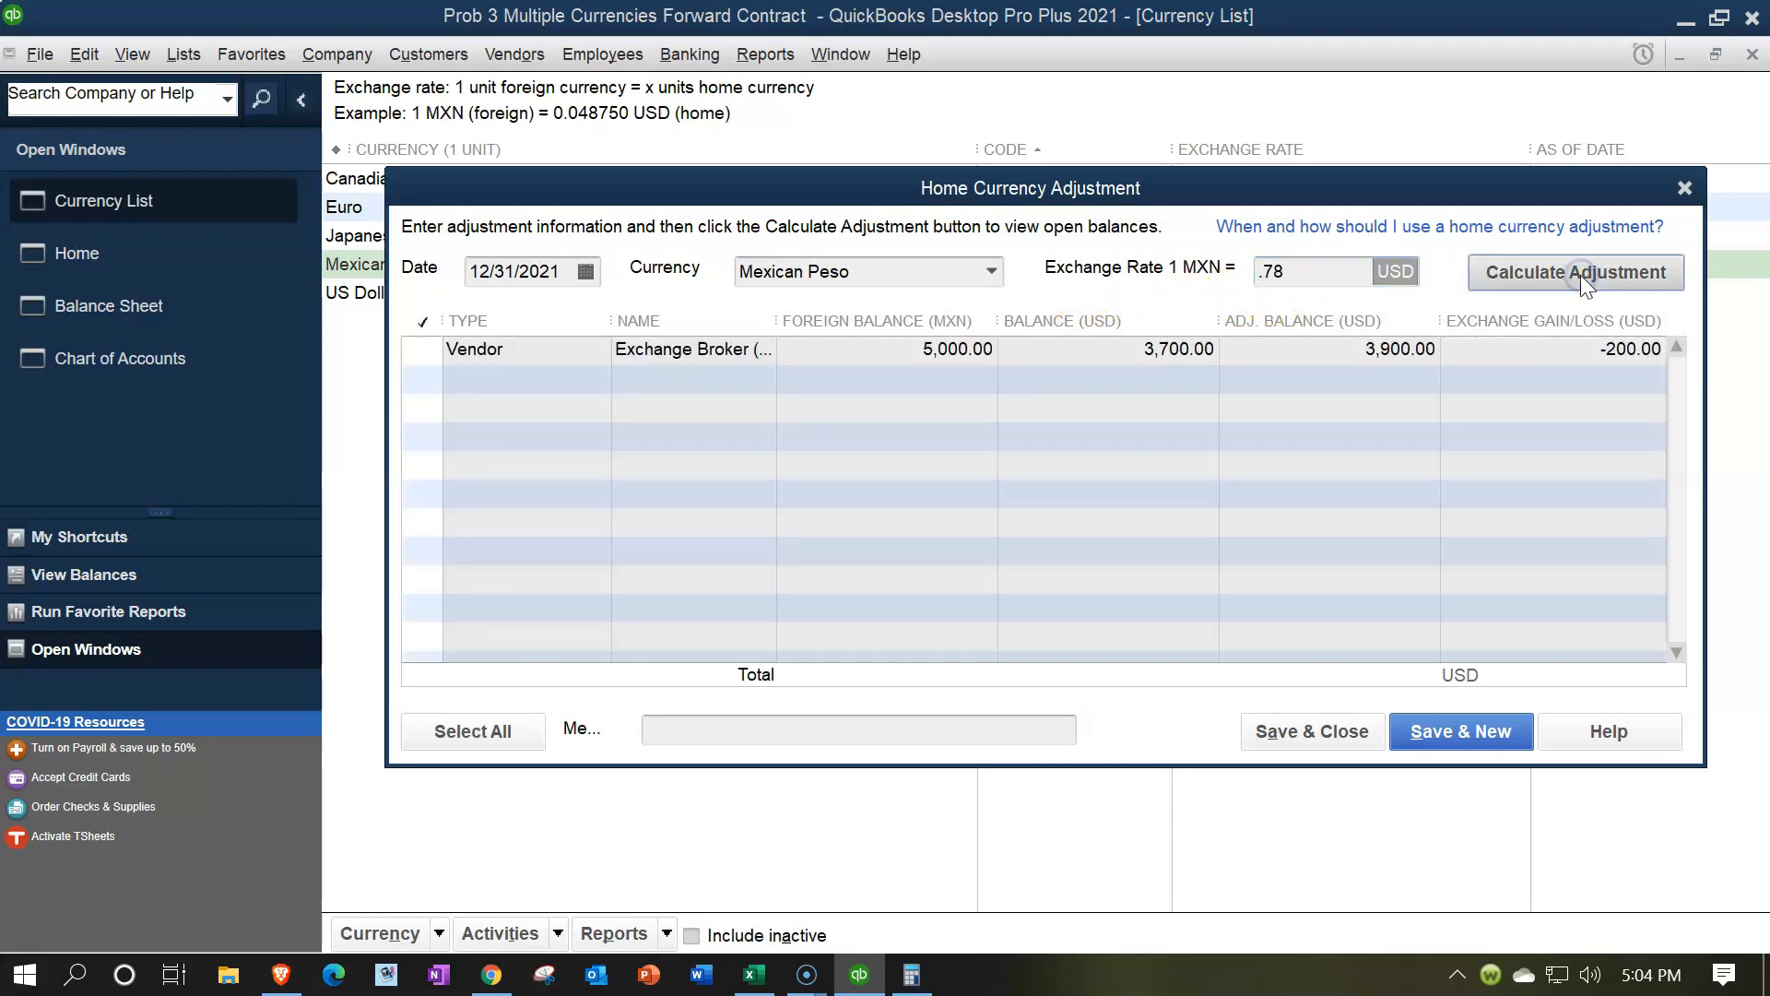
{"action": "left_click", "coordinate": [421, 350]}
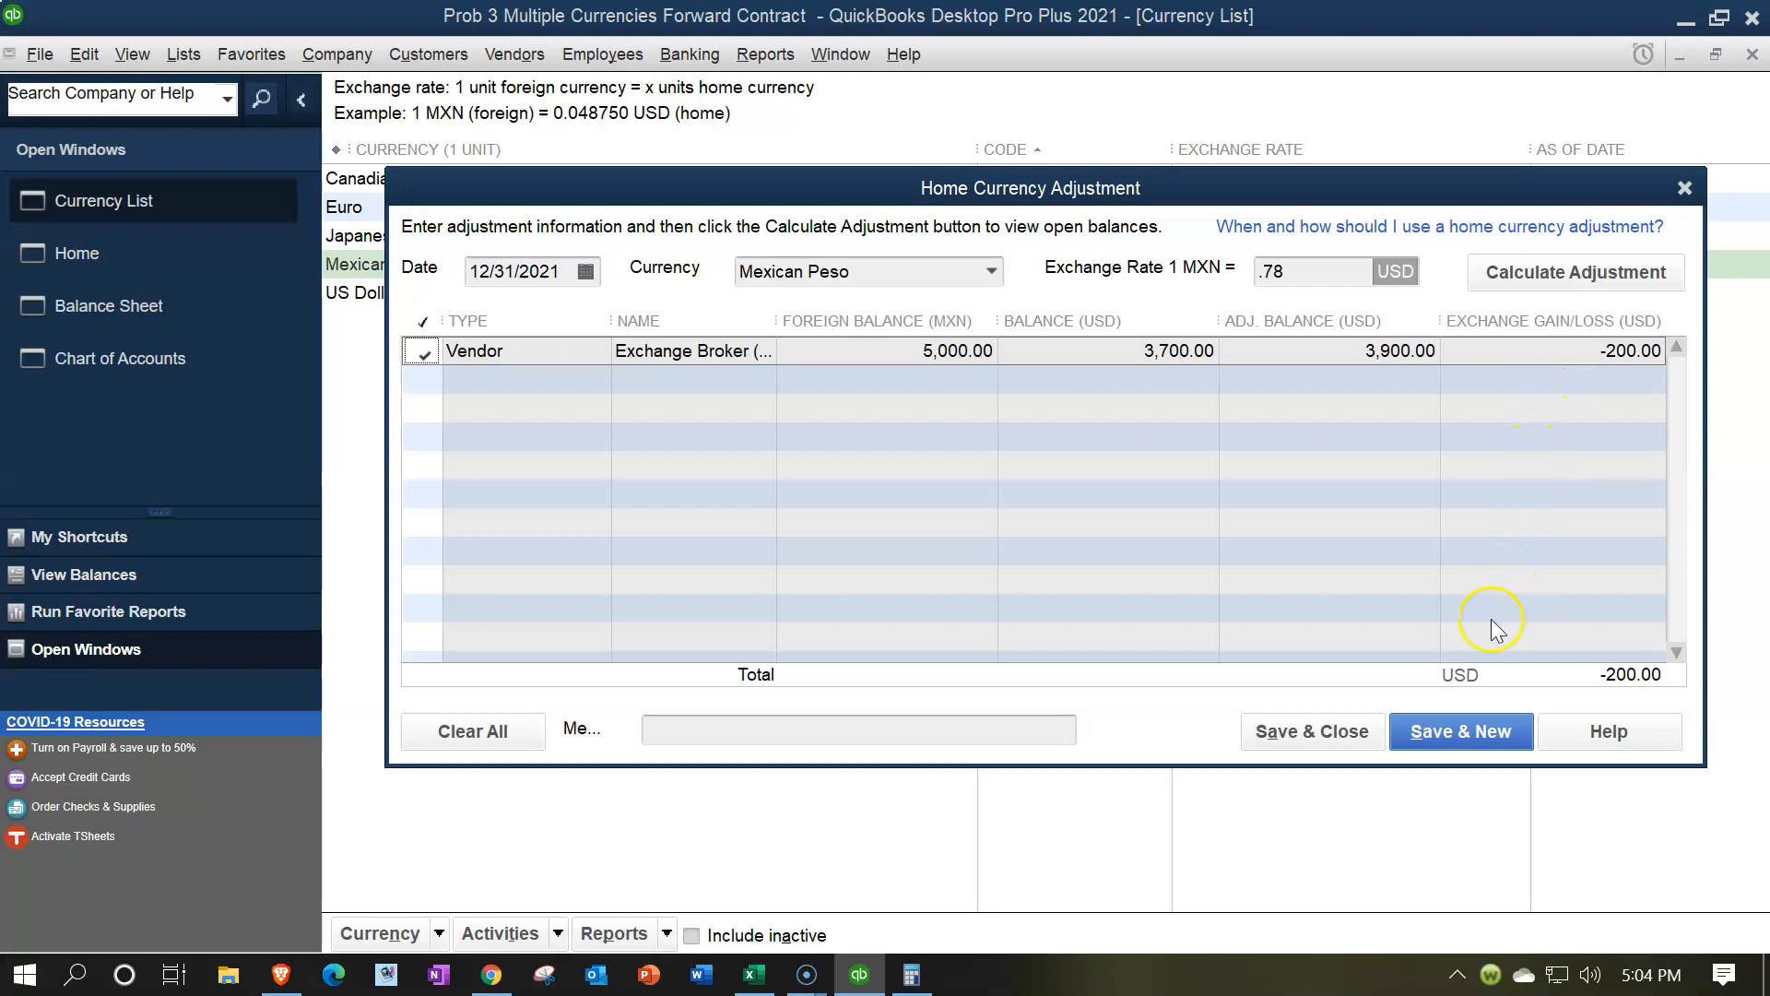
{"action": "left_click", "coordinate": [1357, 743]}
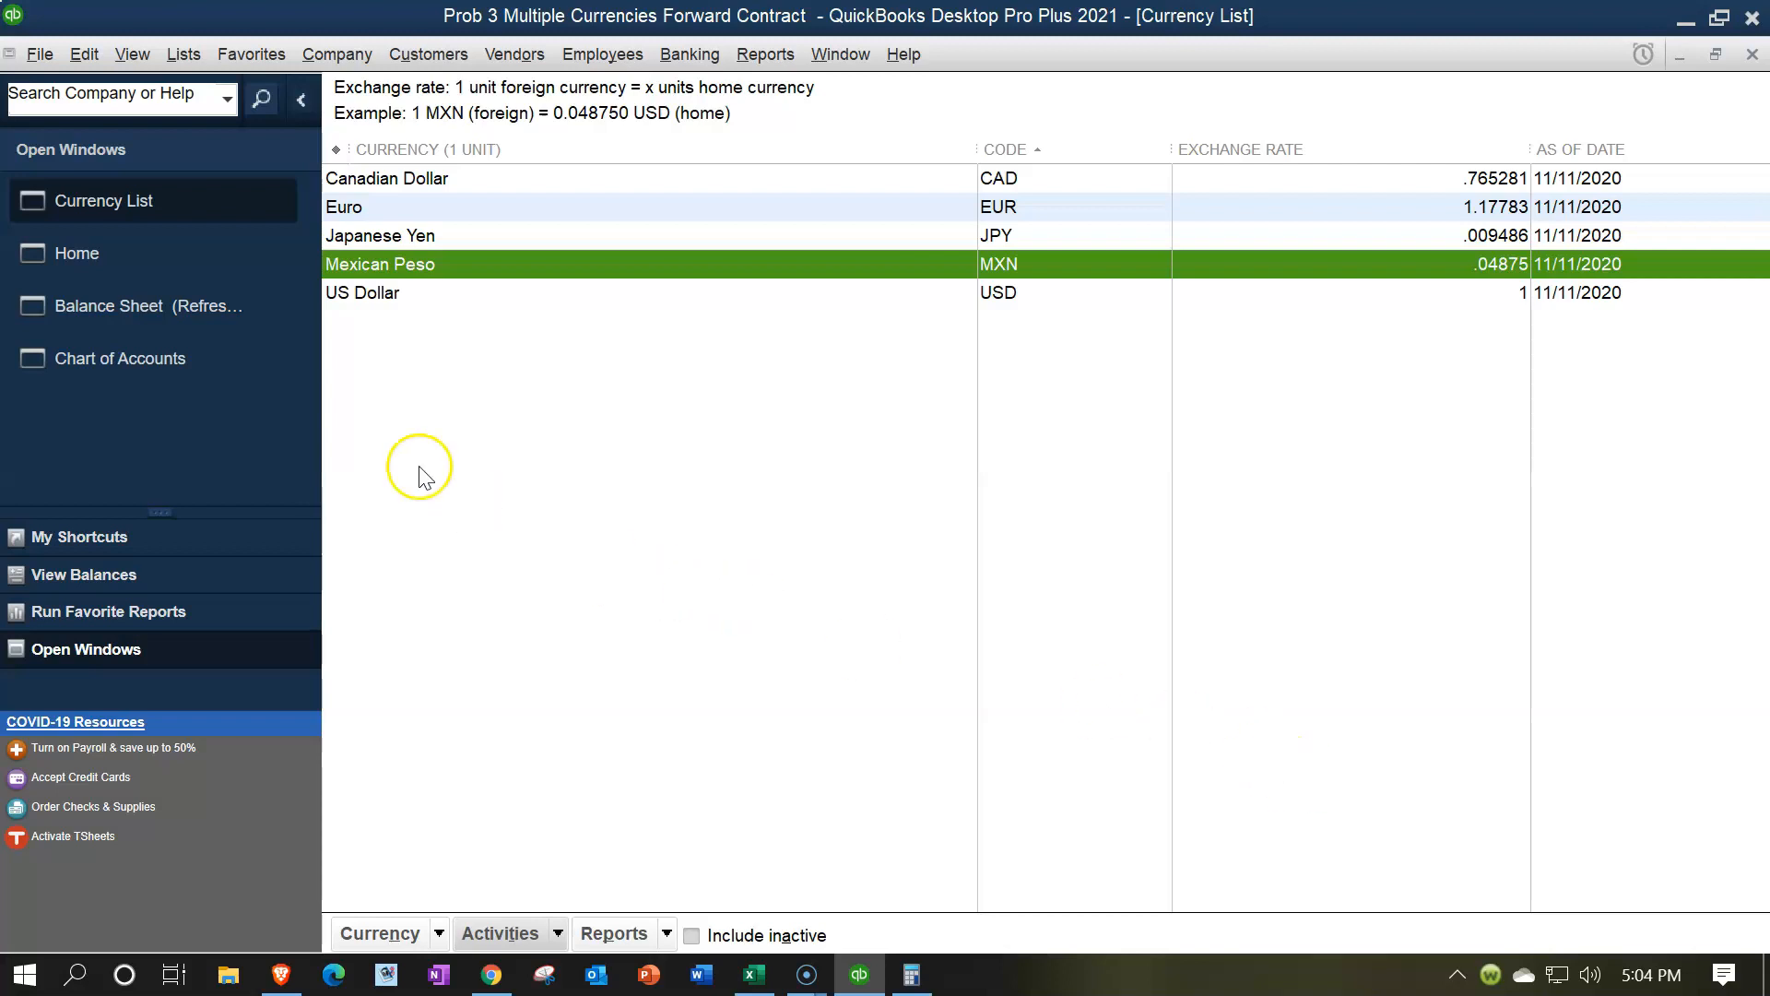
Refresh the balance sheet report, turning off future refresh prompts
{"action": "left_click", "coordinate": [154, 322]}
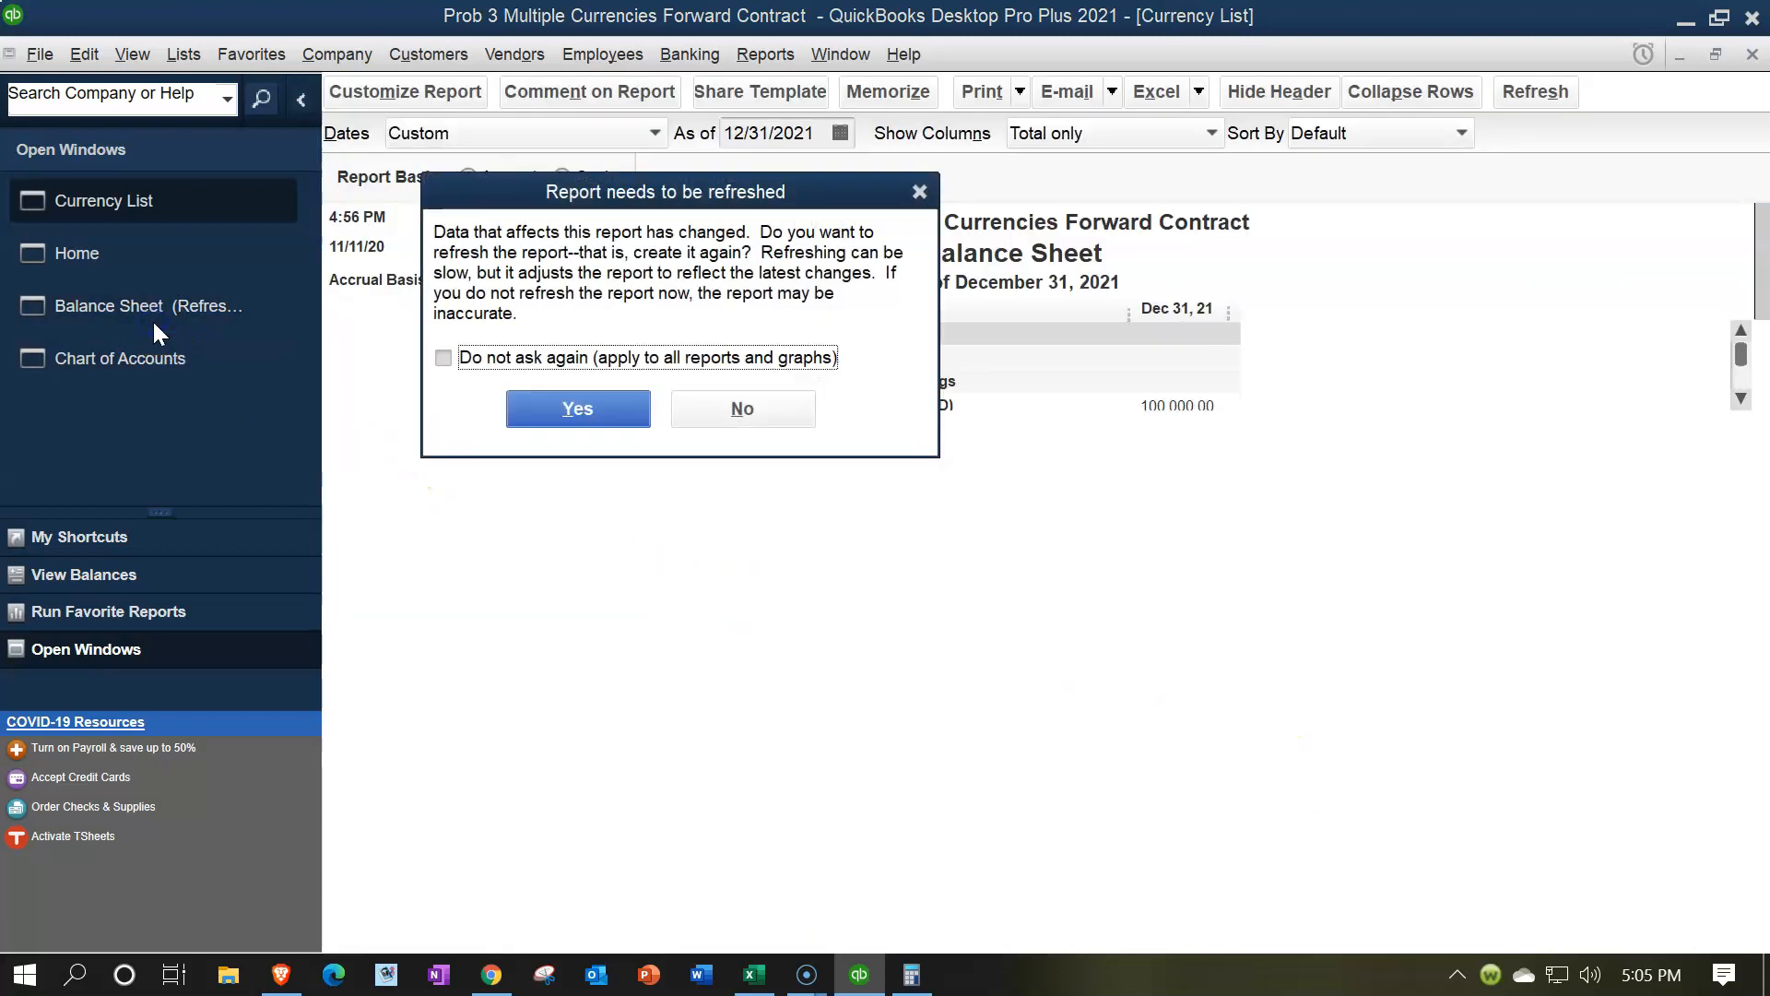
{"action": "left_click", "coordinate": [446, 360]}
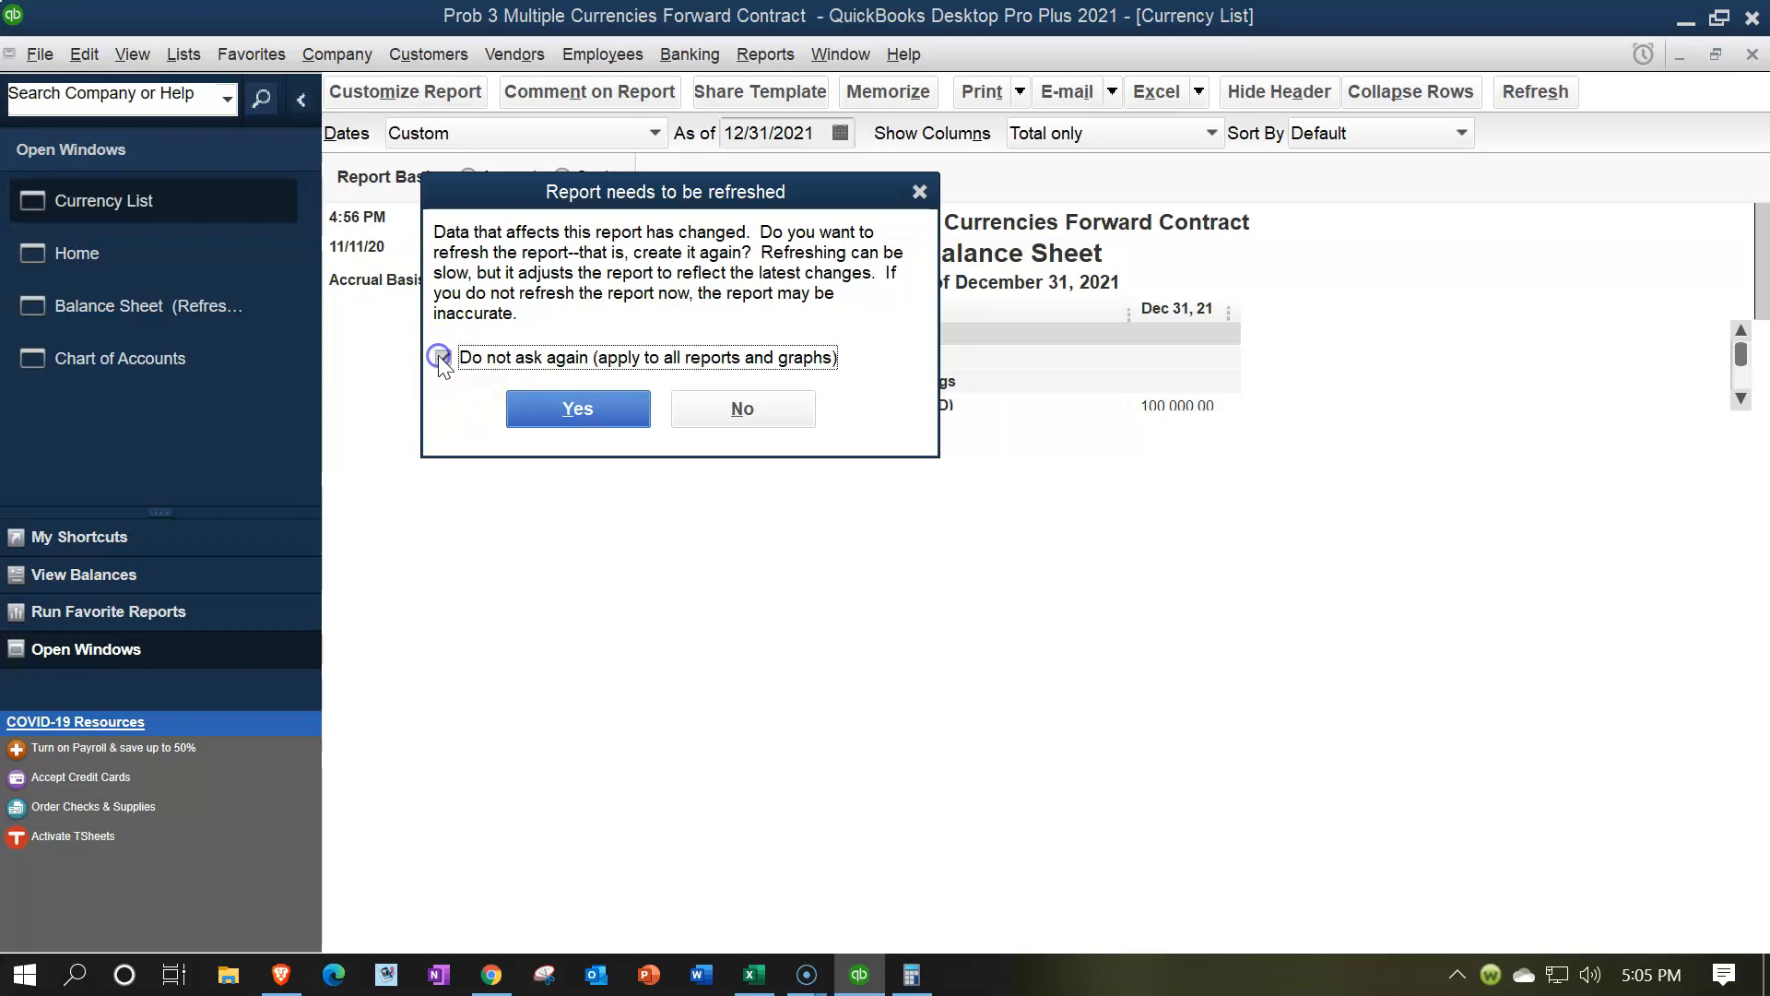
{"action": "left_click", "coordinate": [576, 409]}
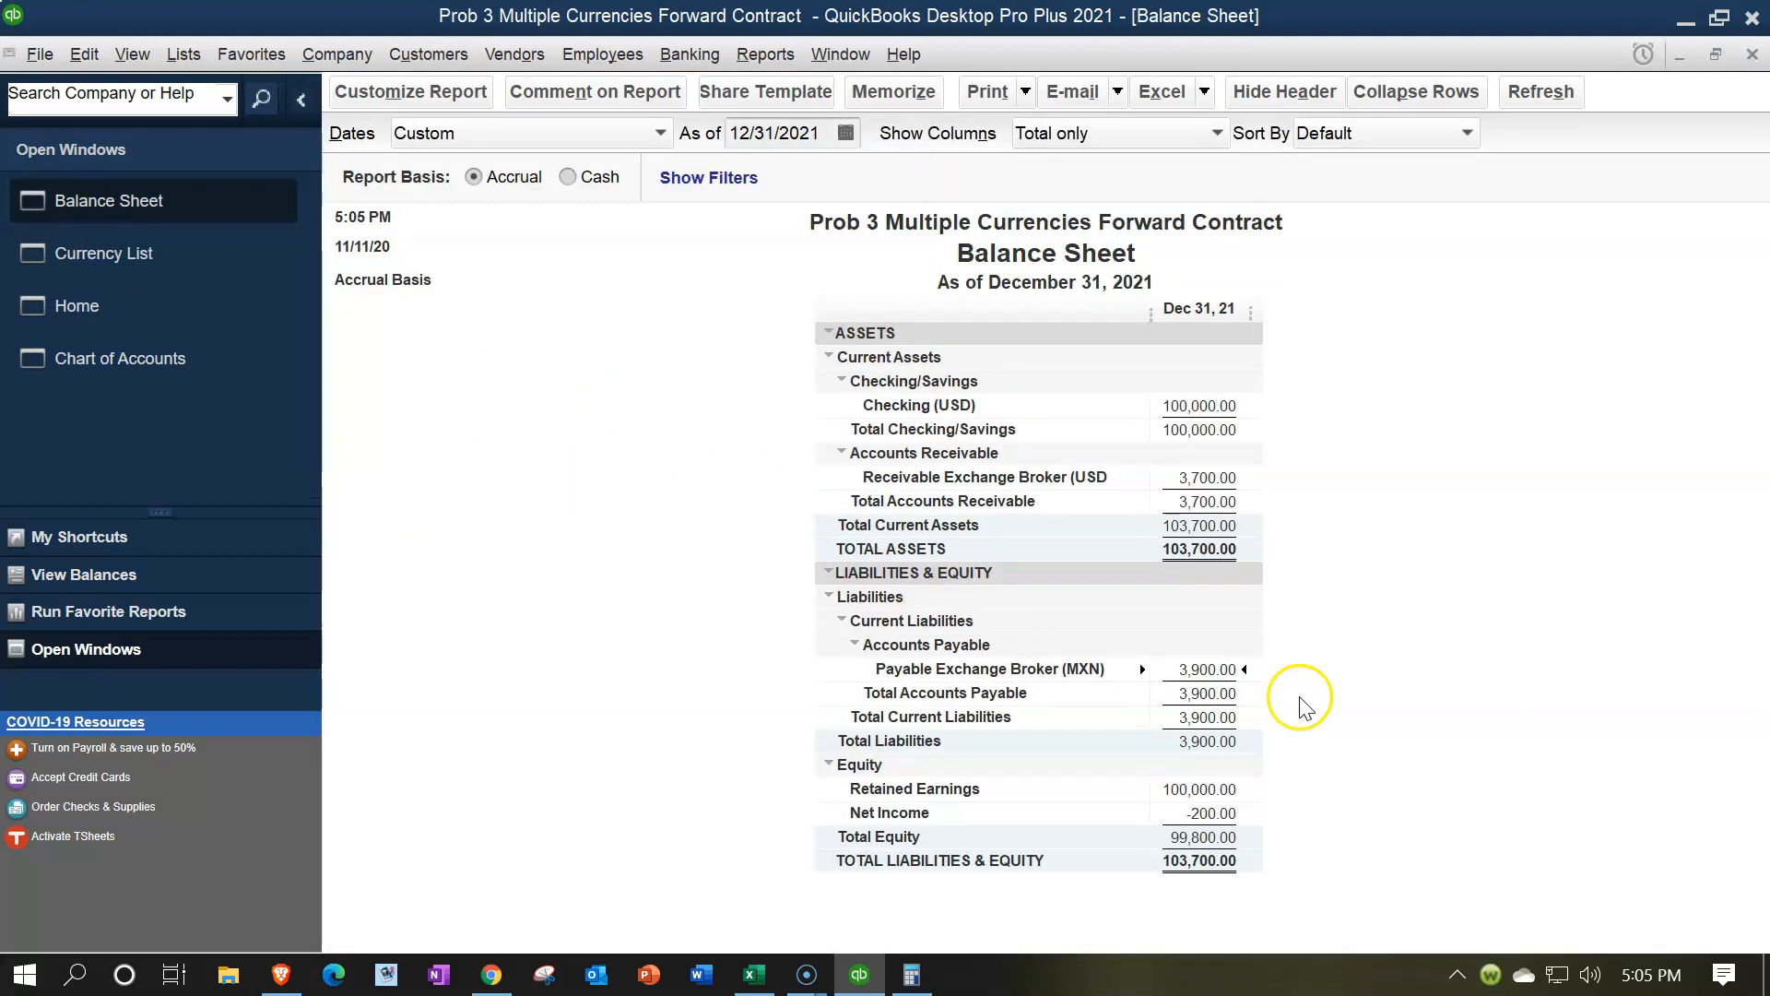
Drill into the Payable Exchange Broker (MXN) balance to examine the 12/31/2021 adjusting journal entry, then close it
{"action": "double_click", "coordinate": [1215, 668]}
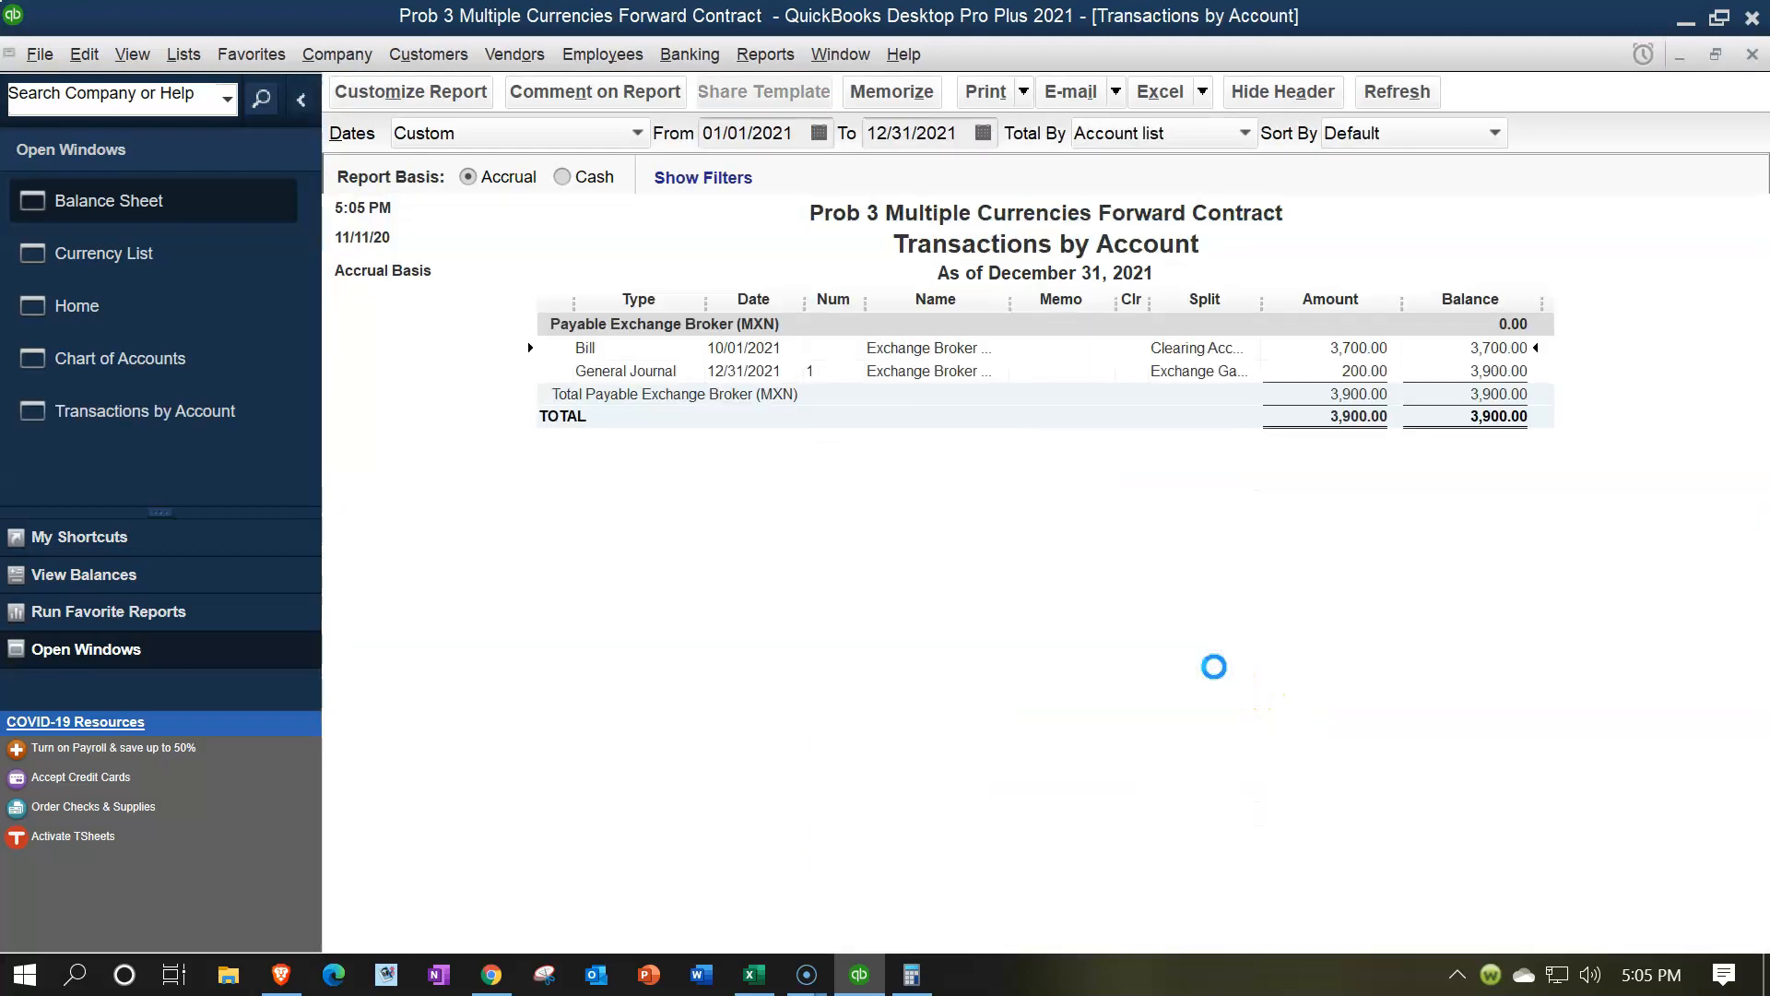
{"action": "double_click", "coordinate": [1336, 356]}
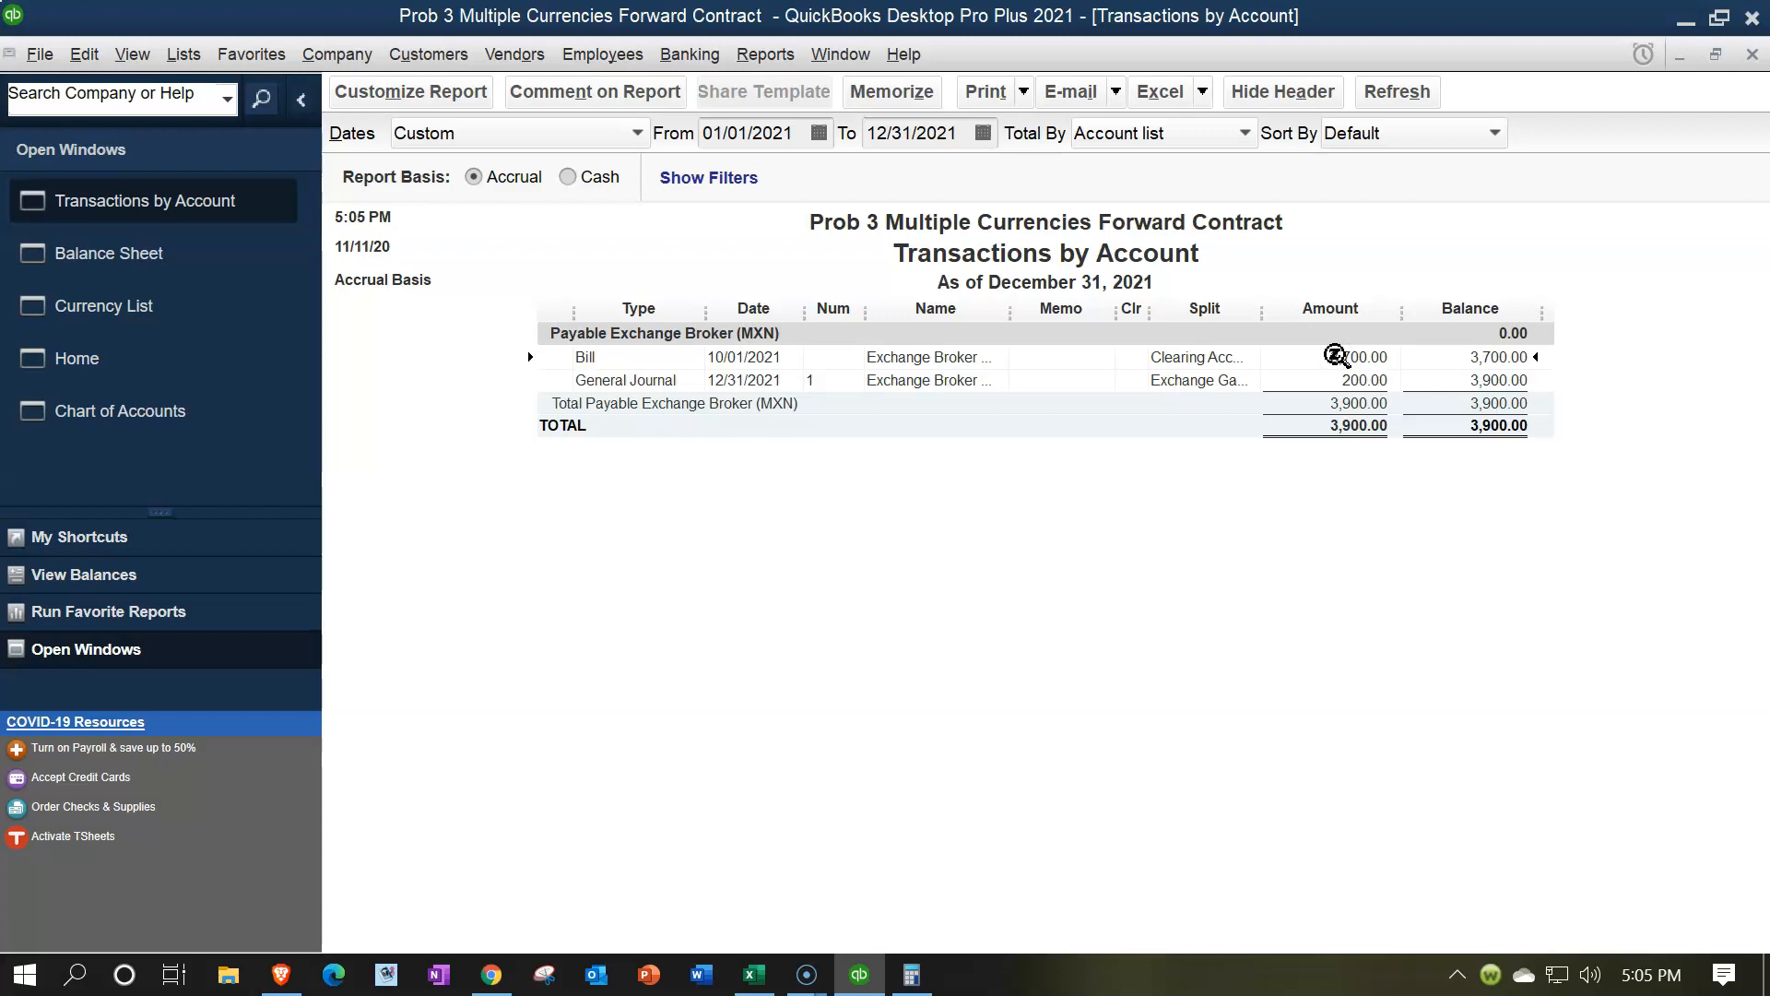
{"action": "left_click", "coordinate": [1277, 385]}
{"action": "double_click", "coordinate": [1332, 380]}
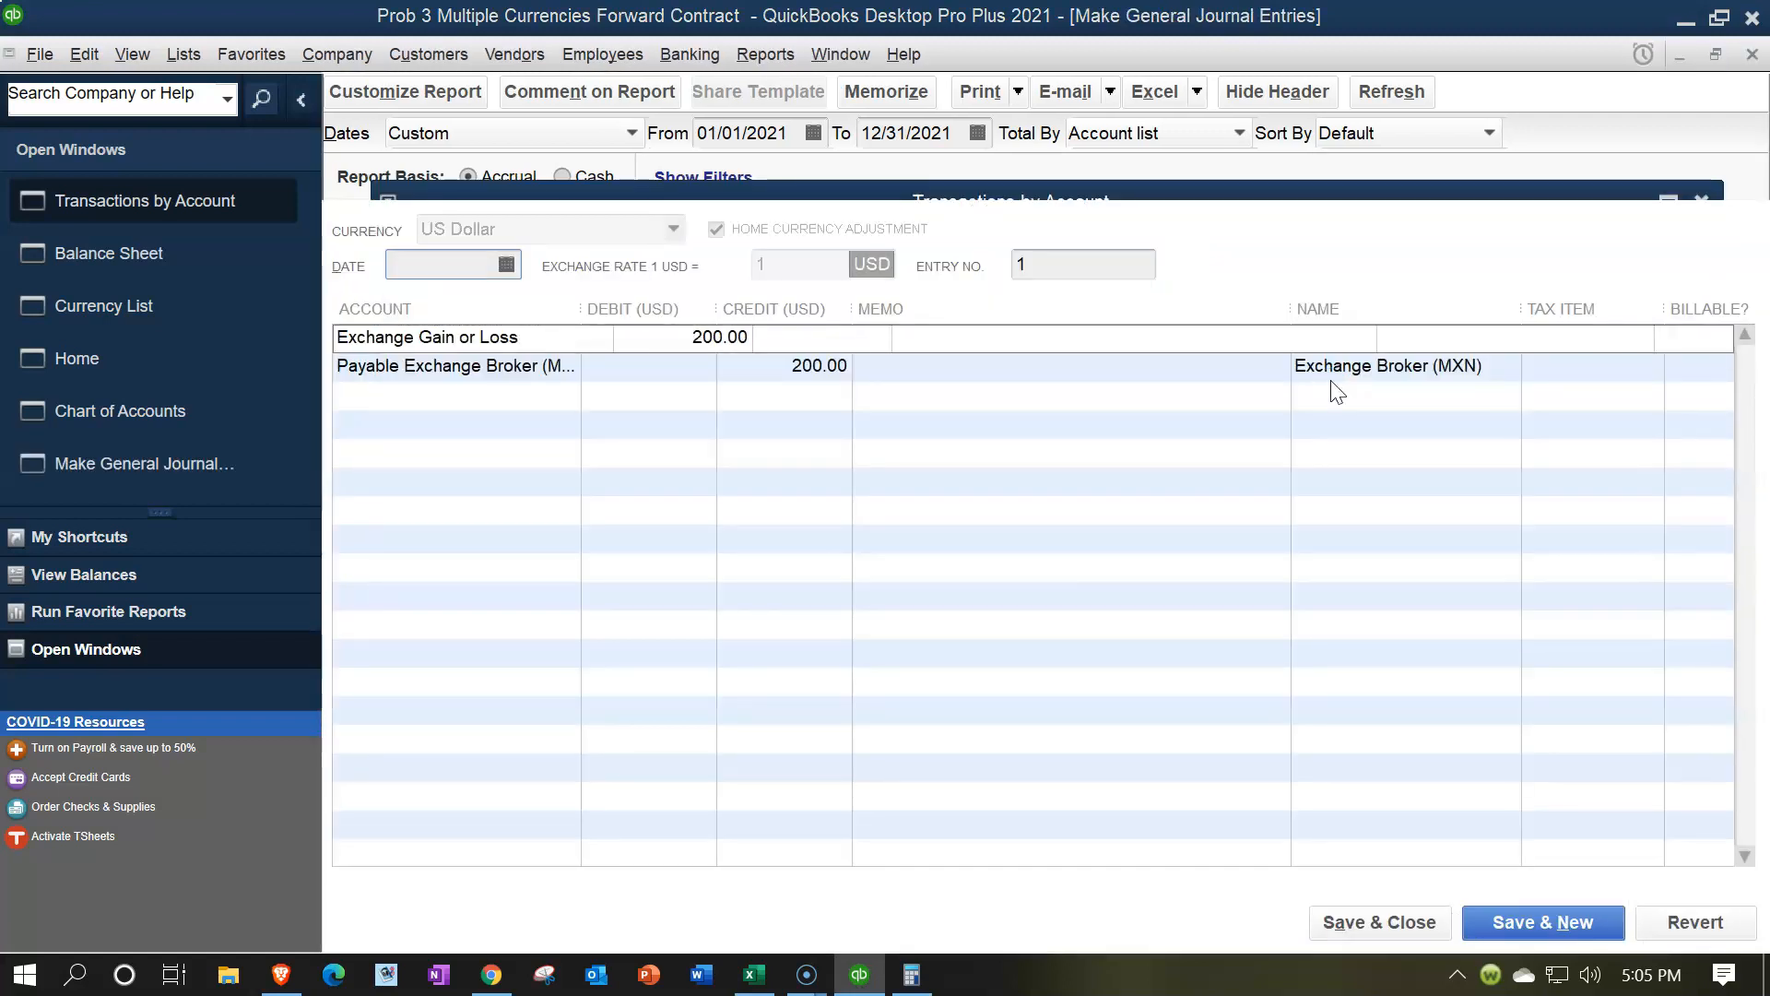
{"action": "left_click", "coordinate": [1372, 264]}
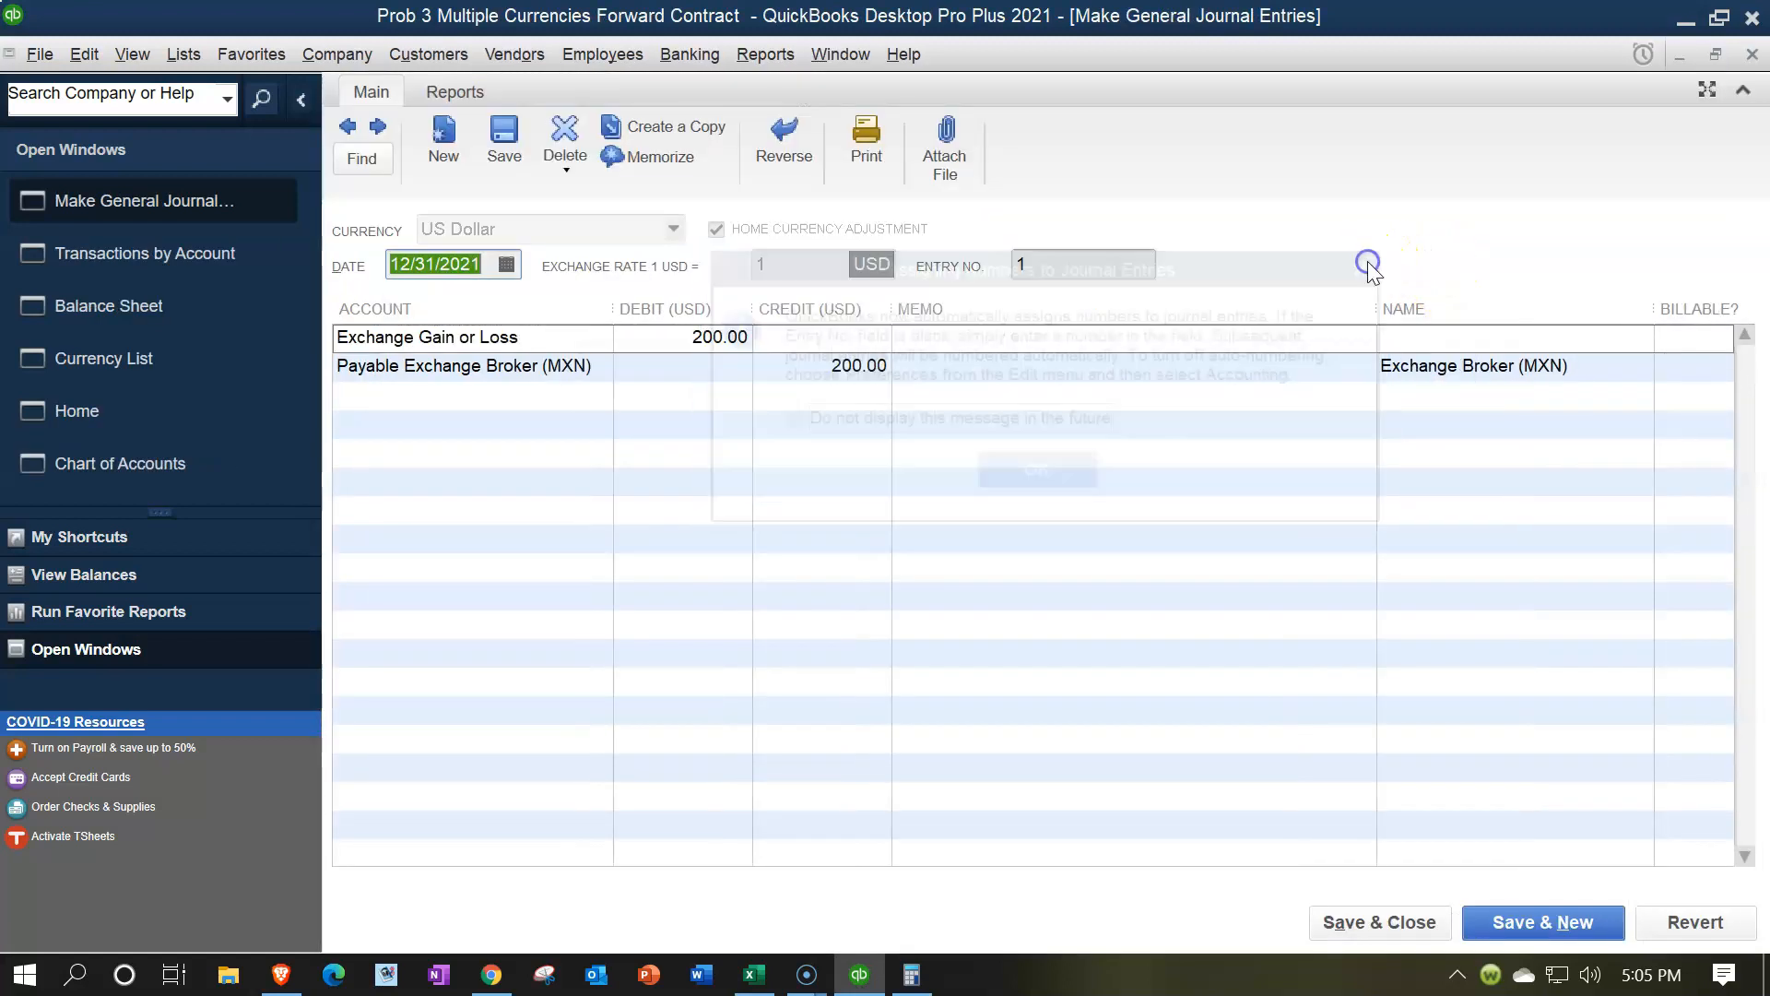
{"action": "left_click", "coordinate": [1751, 54]}
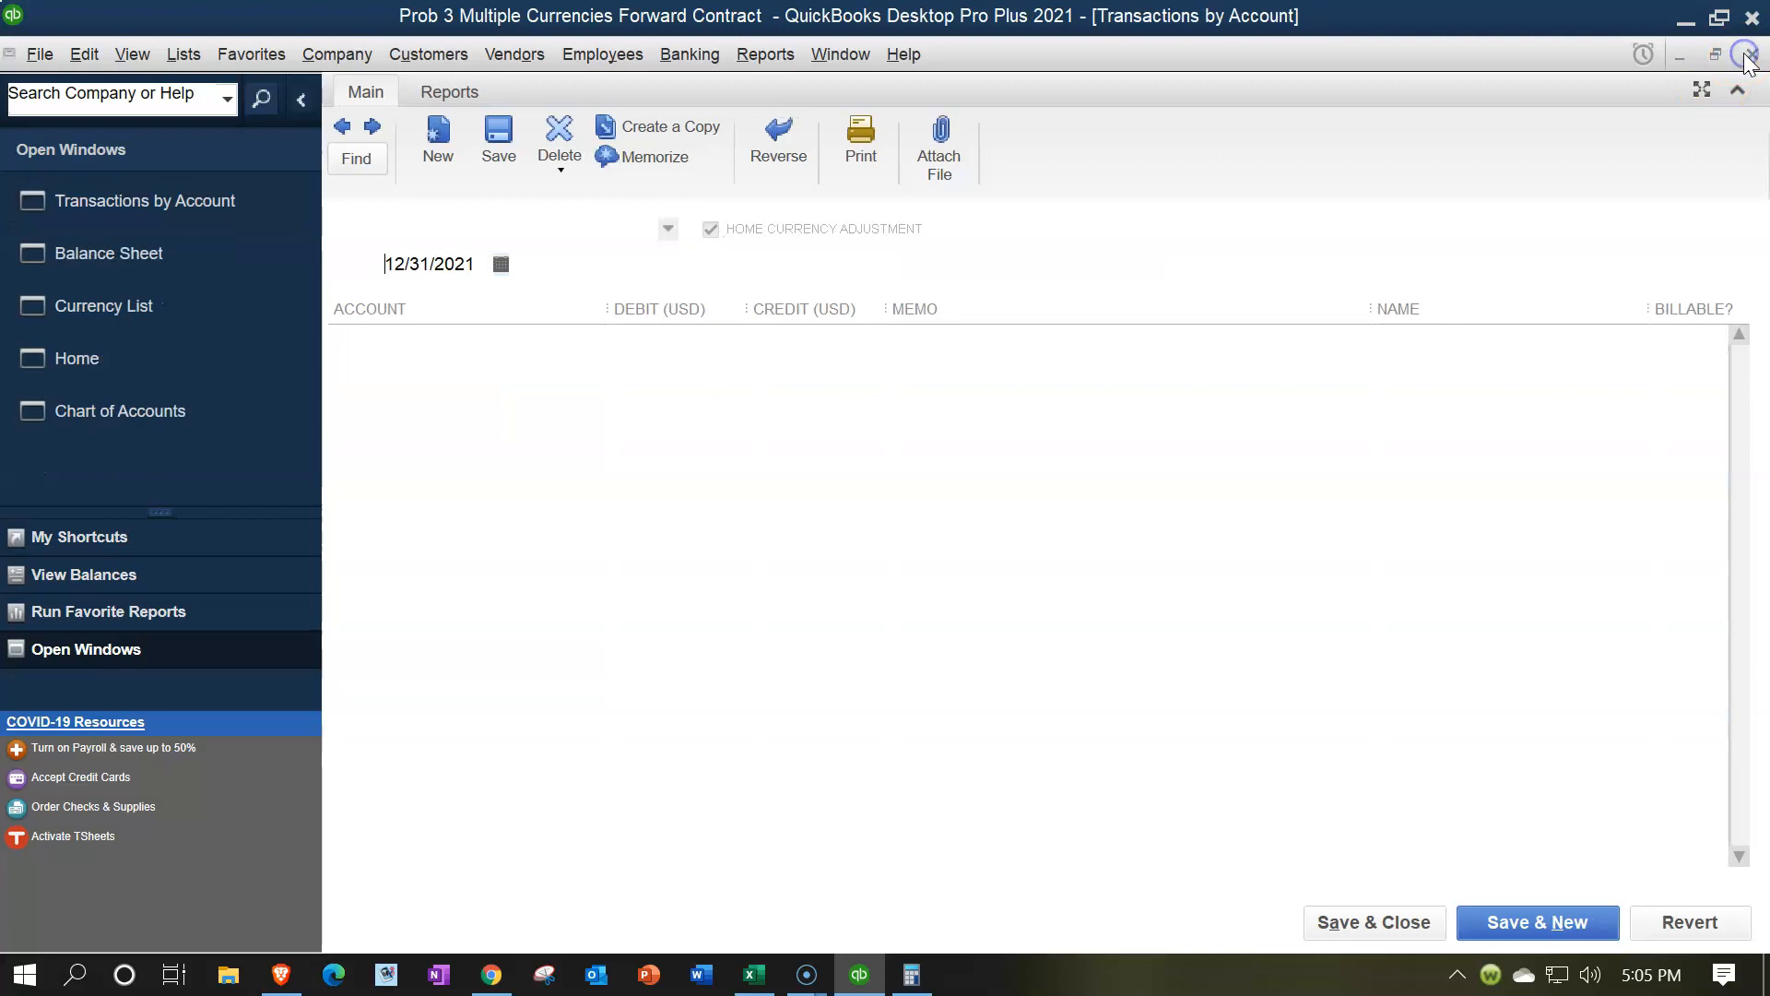
{"action": "left_click", "coordinate": [1750, 54]}
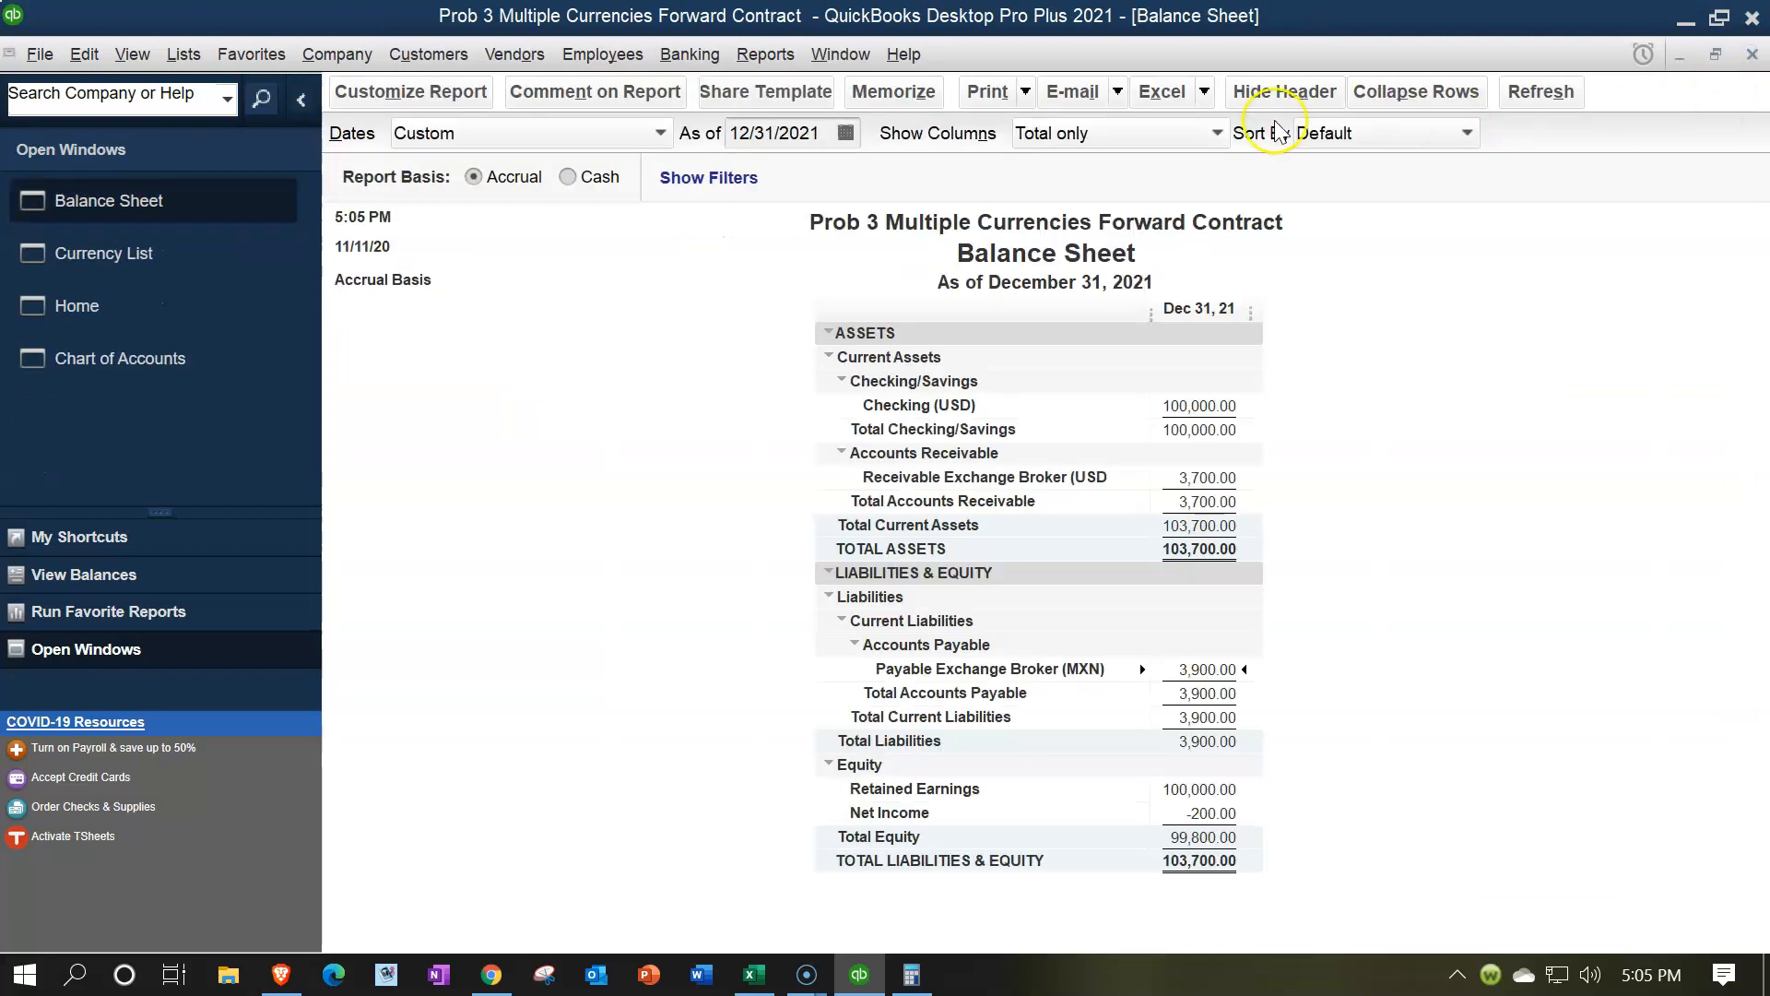
Run a Profit & Loss report for 01/01/2021 through 12/31/2021, review the exchange loss, and return to the Home page
{"action": "left_click", "coordinate": [761, 57]}
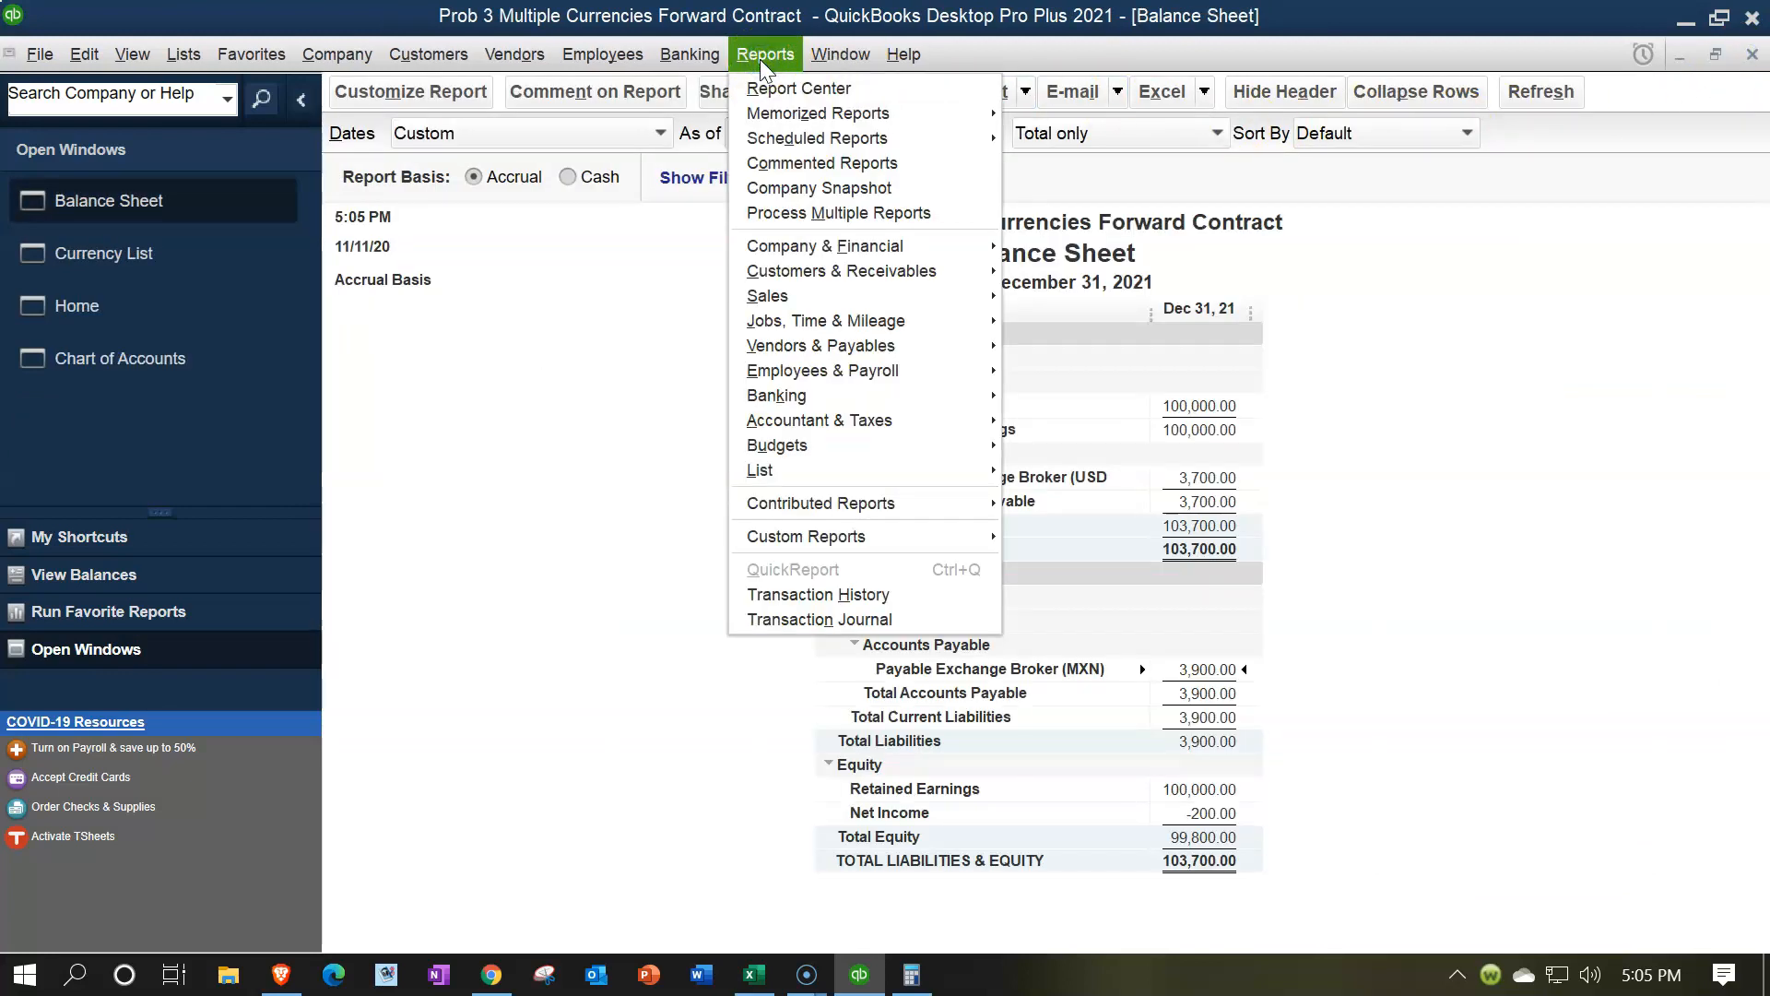
{"action": "mouse_move", "coordinate": [856, 243]}
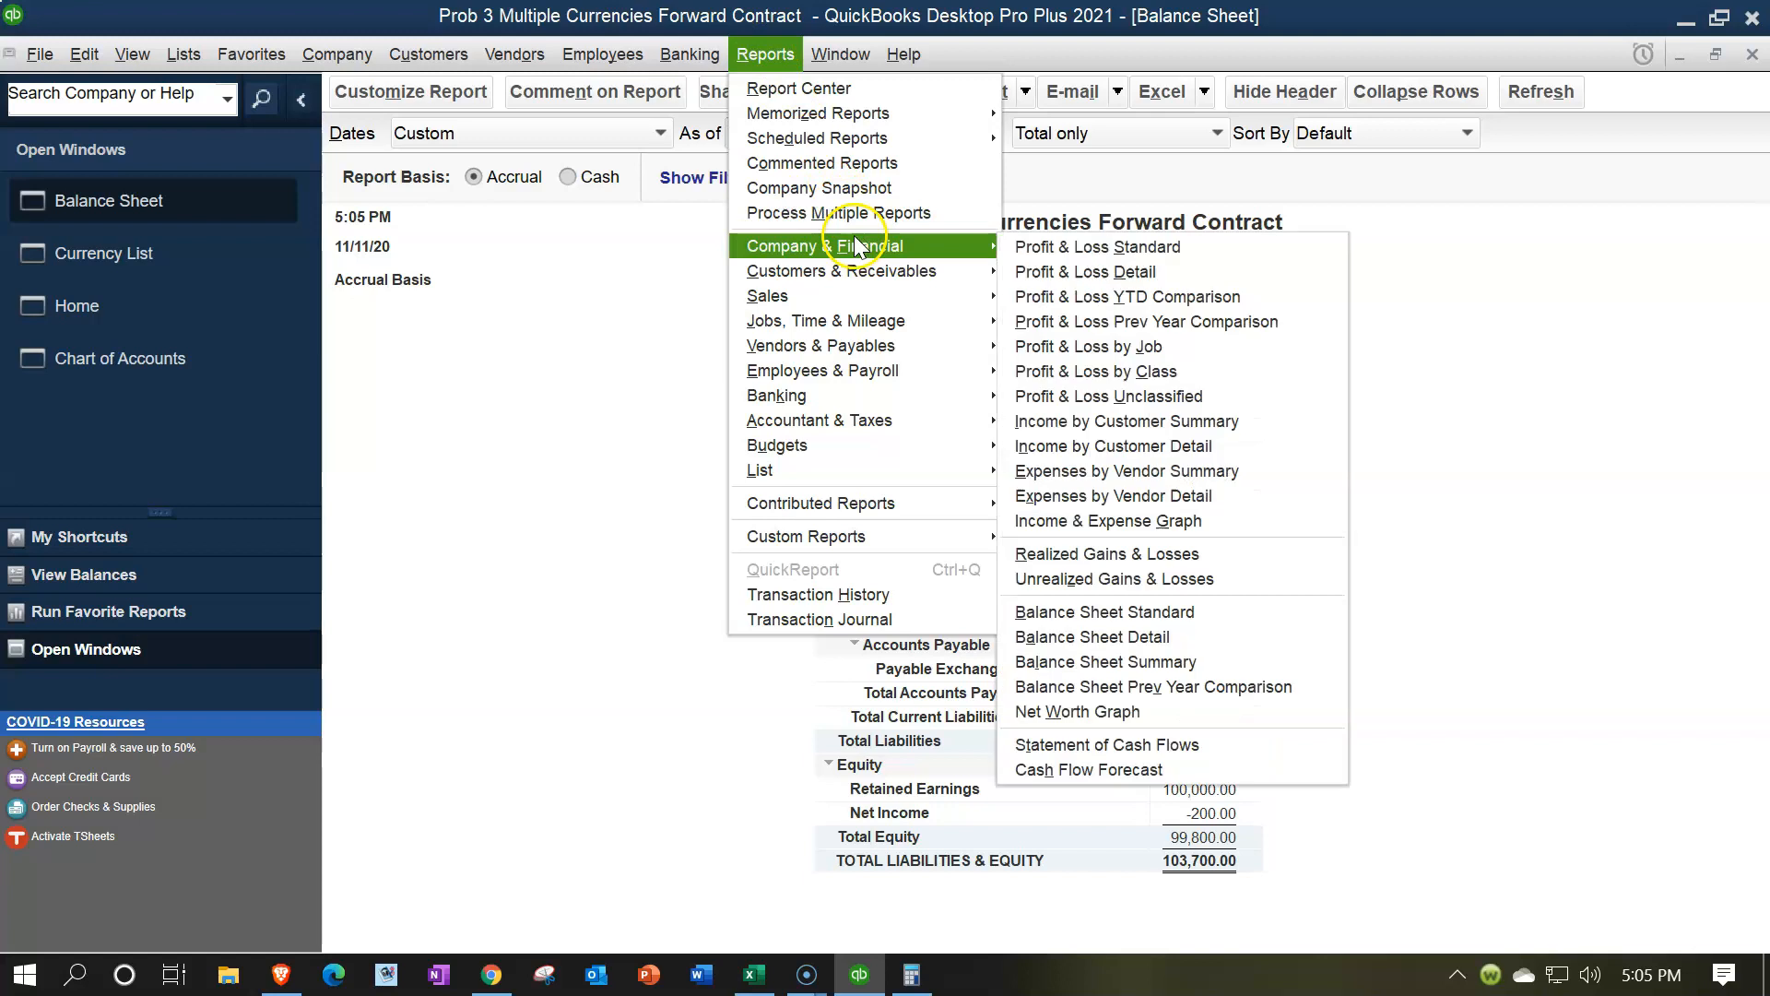
{"action": "left_click", "coordinate": [996, 245]}
{"action": "left_click", "coordinate": [1020, 258]}
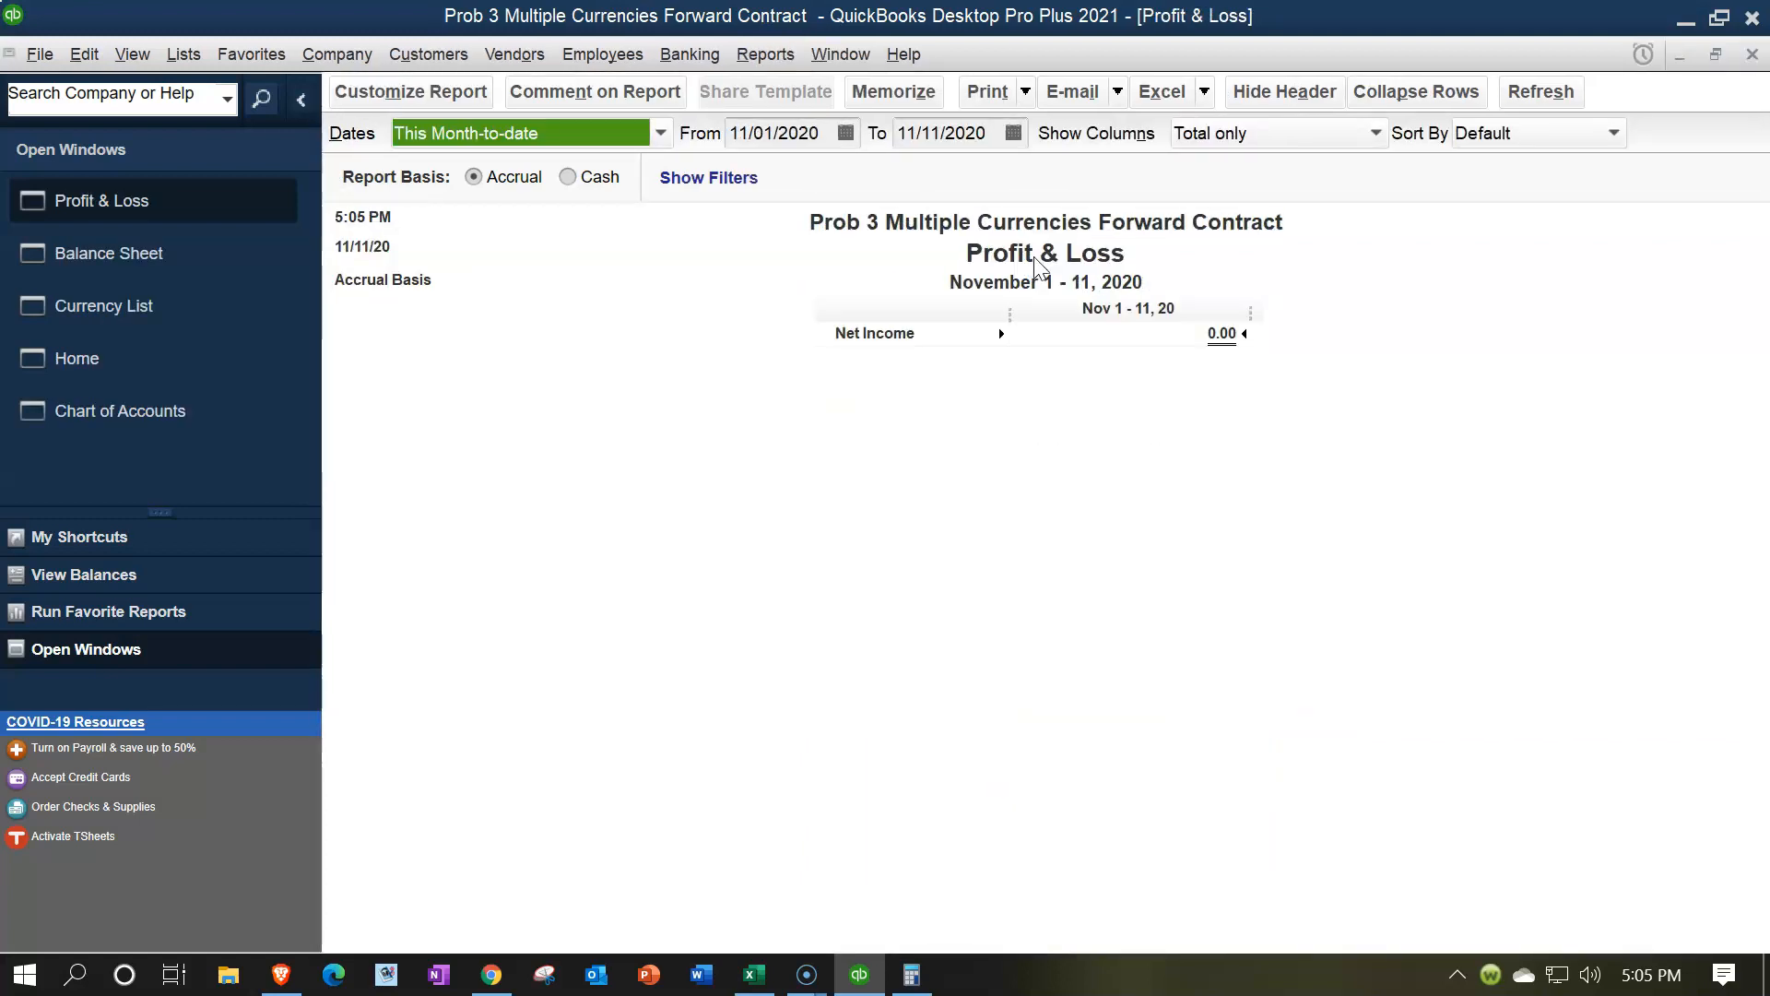
{"action": "key", "text": "Tab"}
{"action": "type", "text": "01/01/2021"}
{"action": "key", "text": "Tab"}
{"action": "type", "text": "123121"}
{"action": "key", "text": "Tab"}
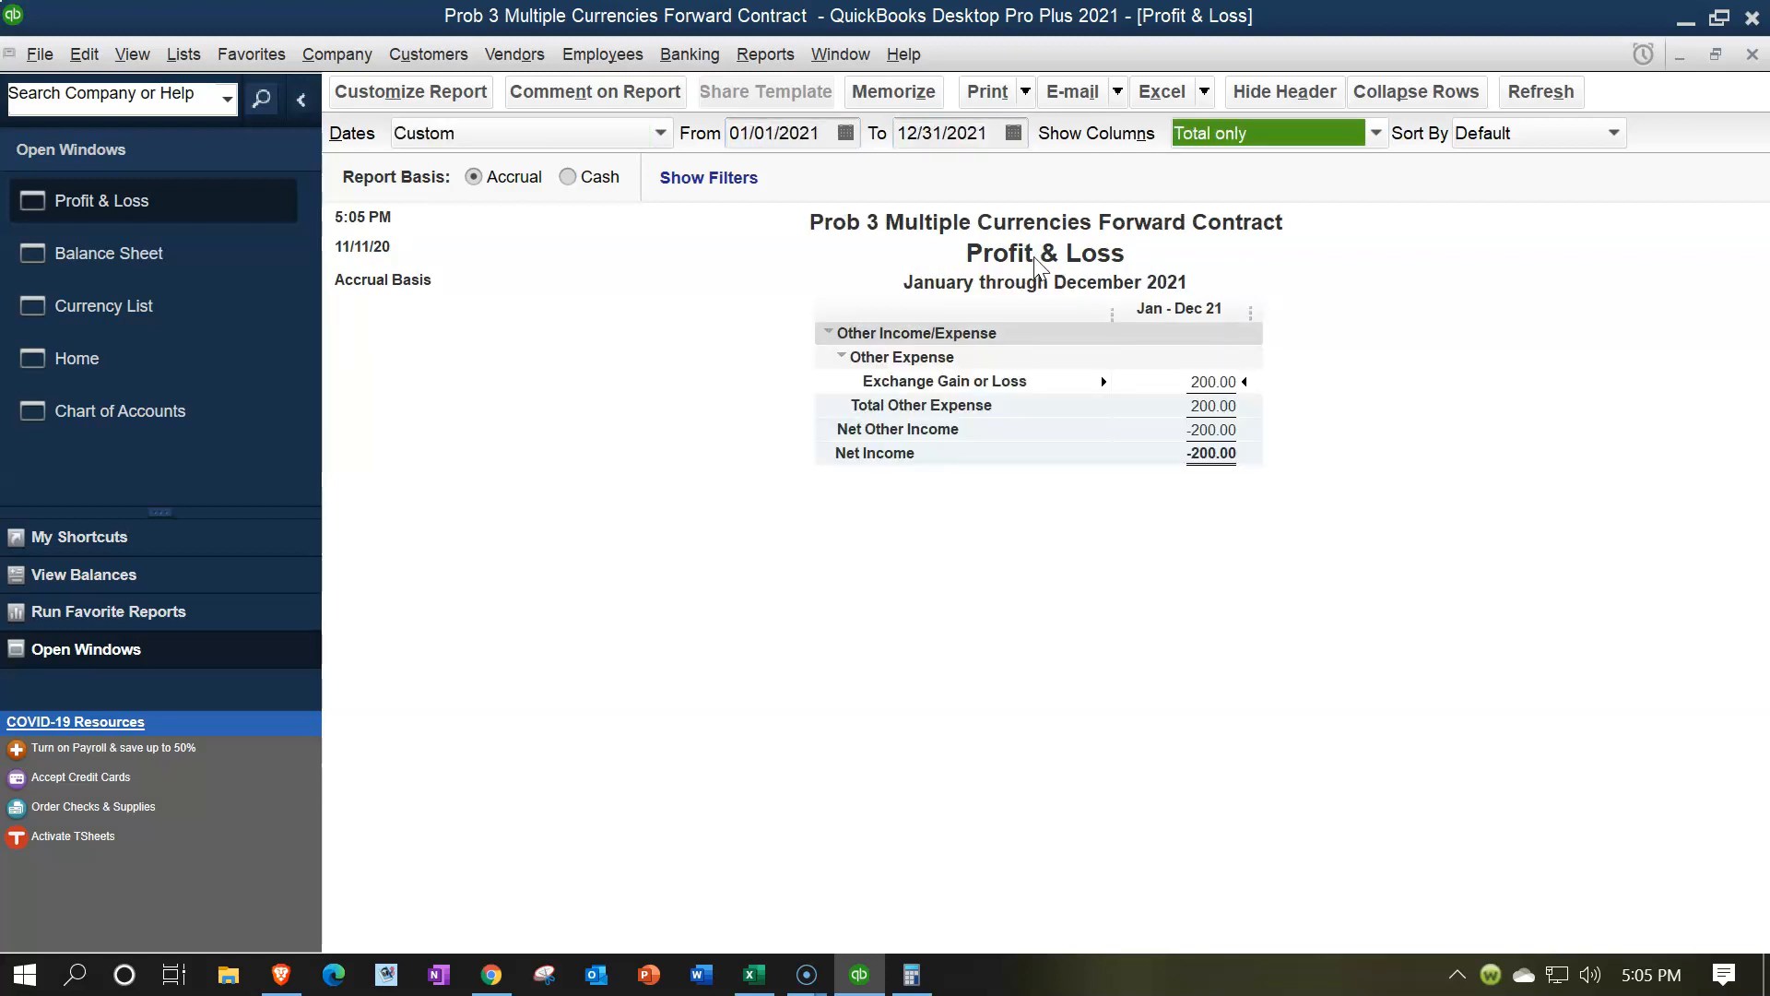
{"action": "left_click", "coordinate": [1220, 381]}
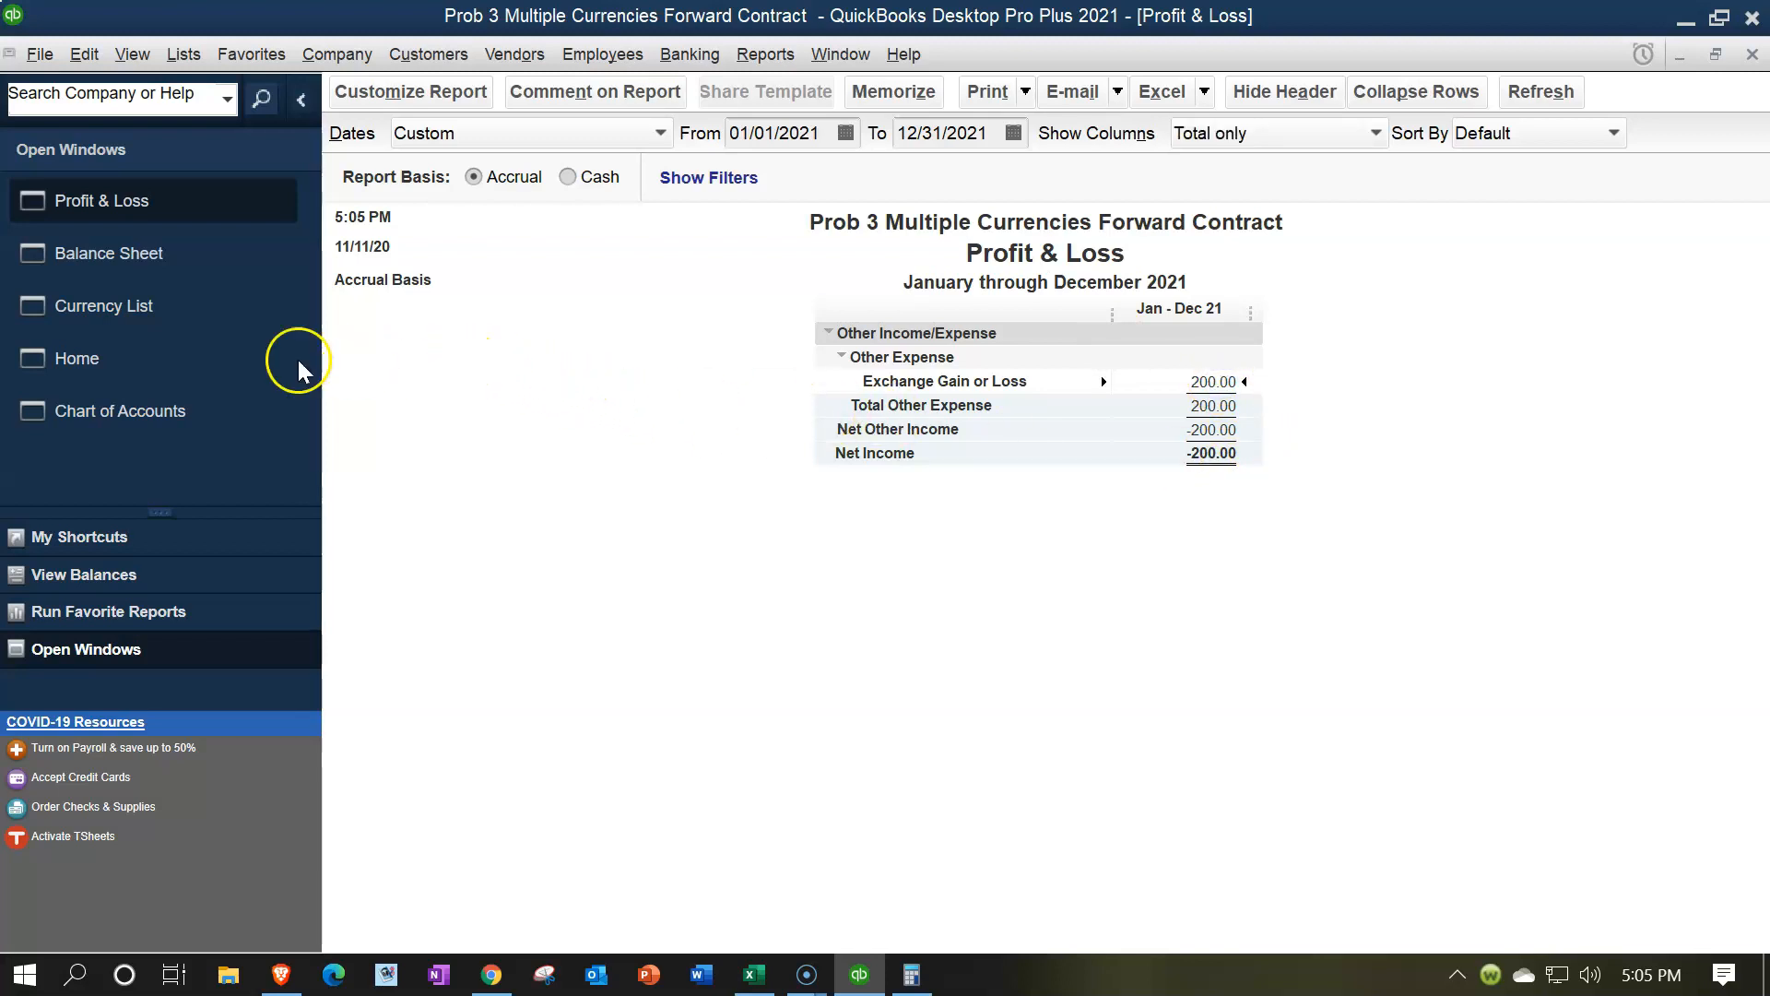
{"action": "left_click", "coordinate": [218, 359]}
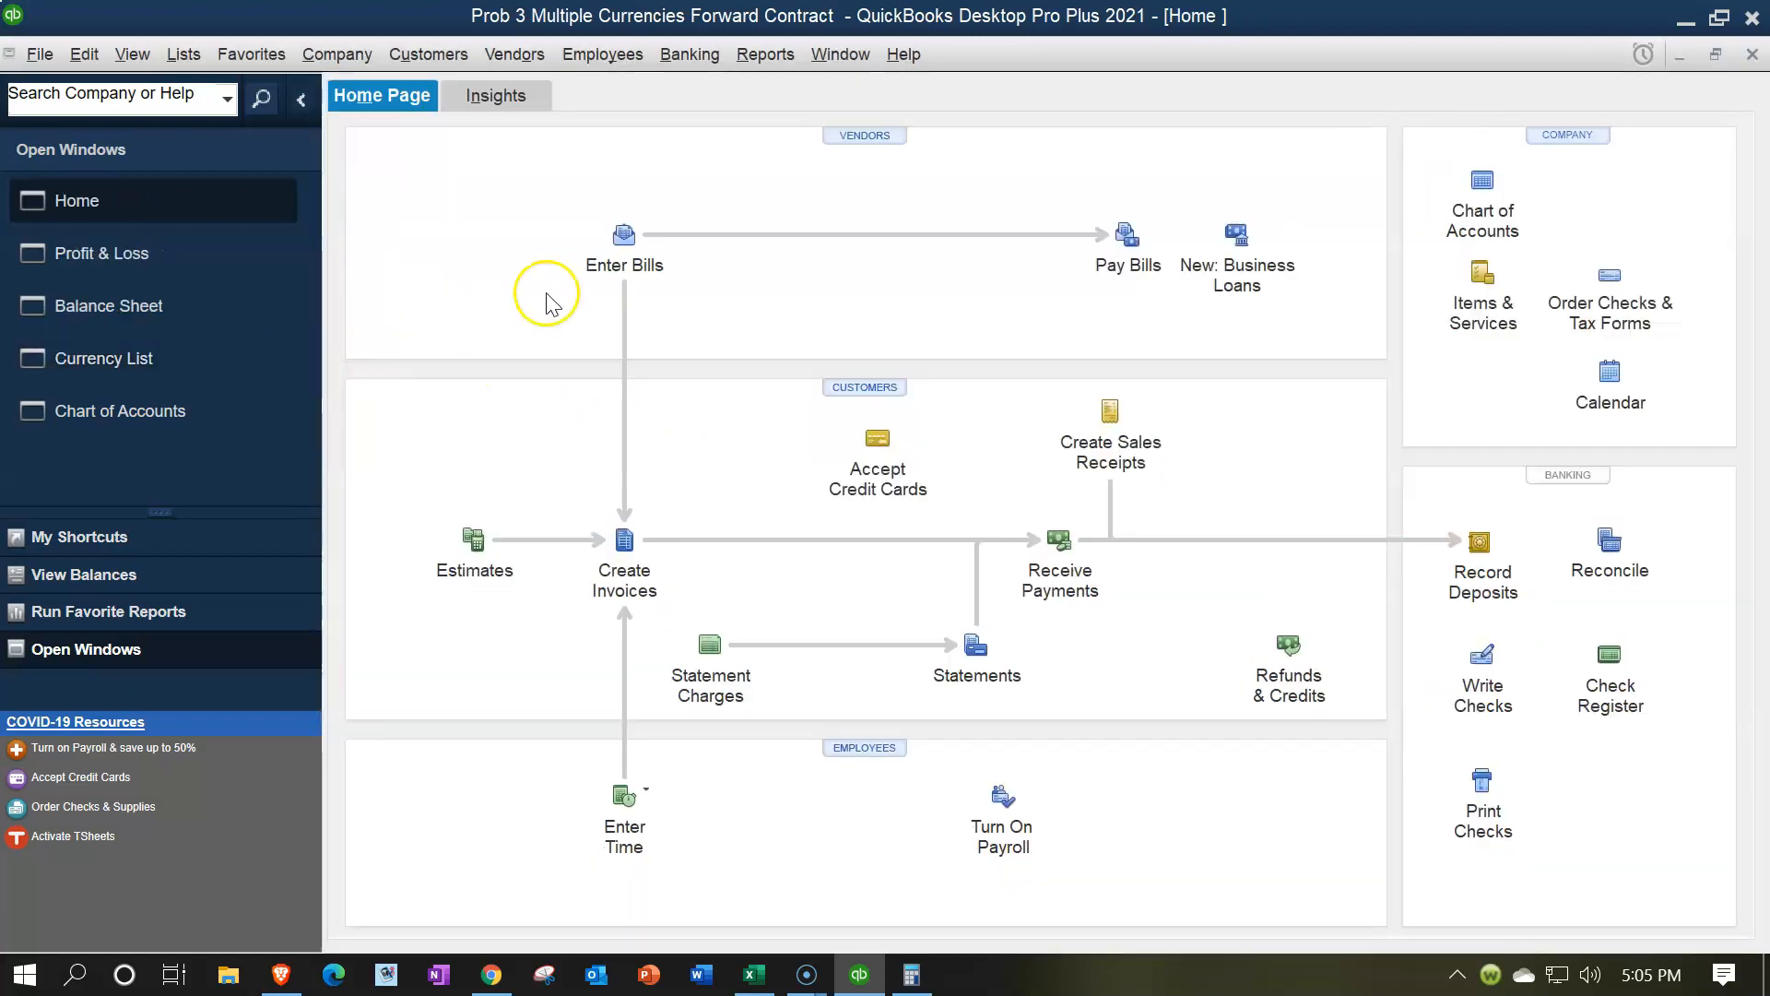